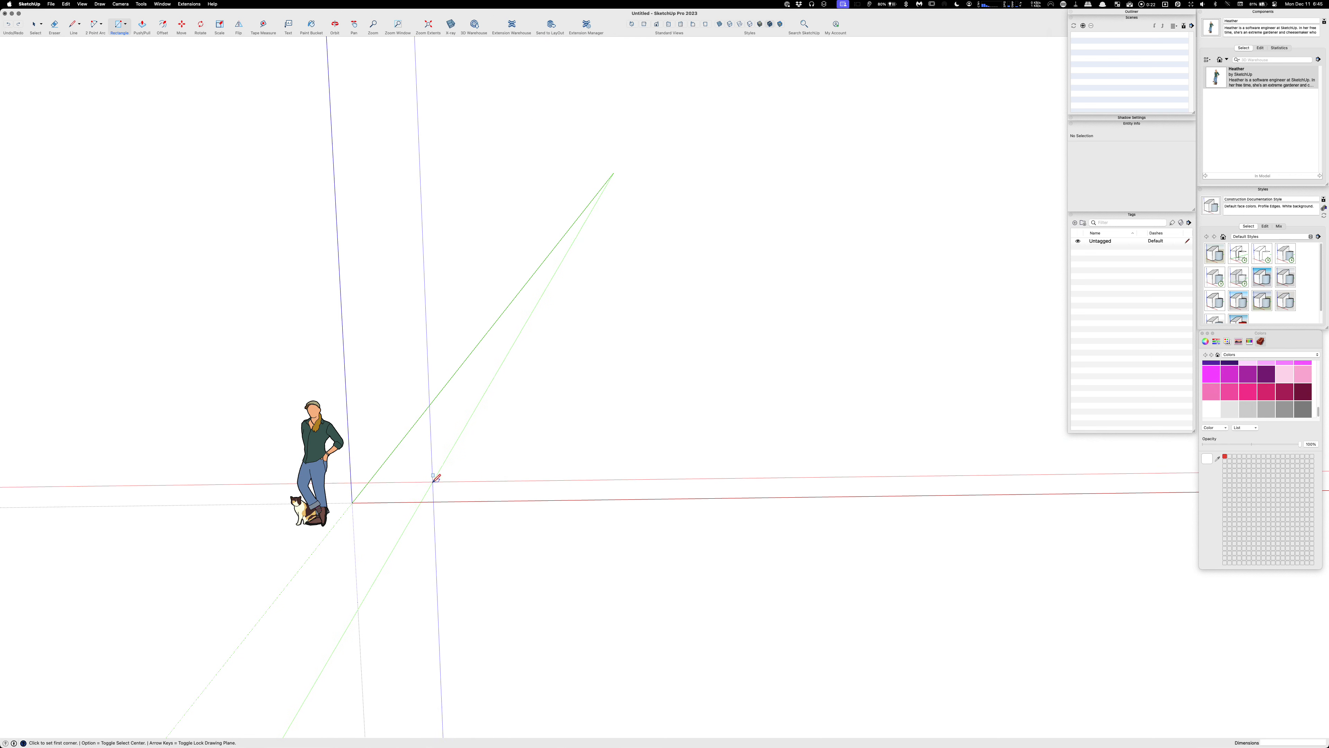
# Draw a rectangle with dimensions 48,24 inches on the ground plane near the origin
pyautogui.click(427, 478)
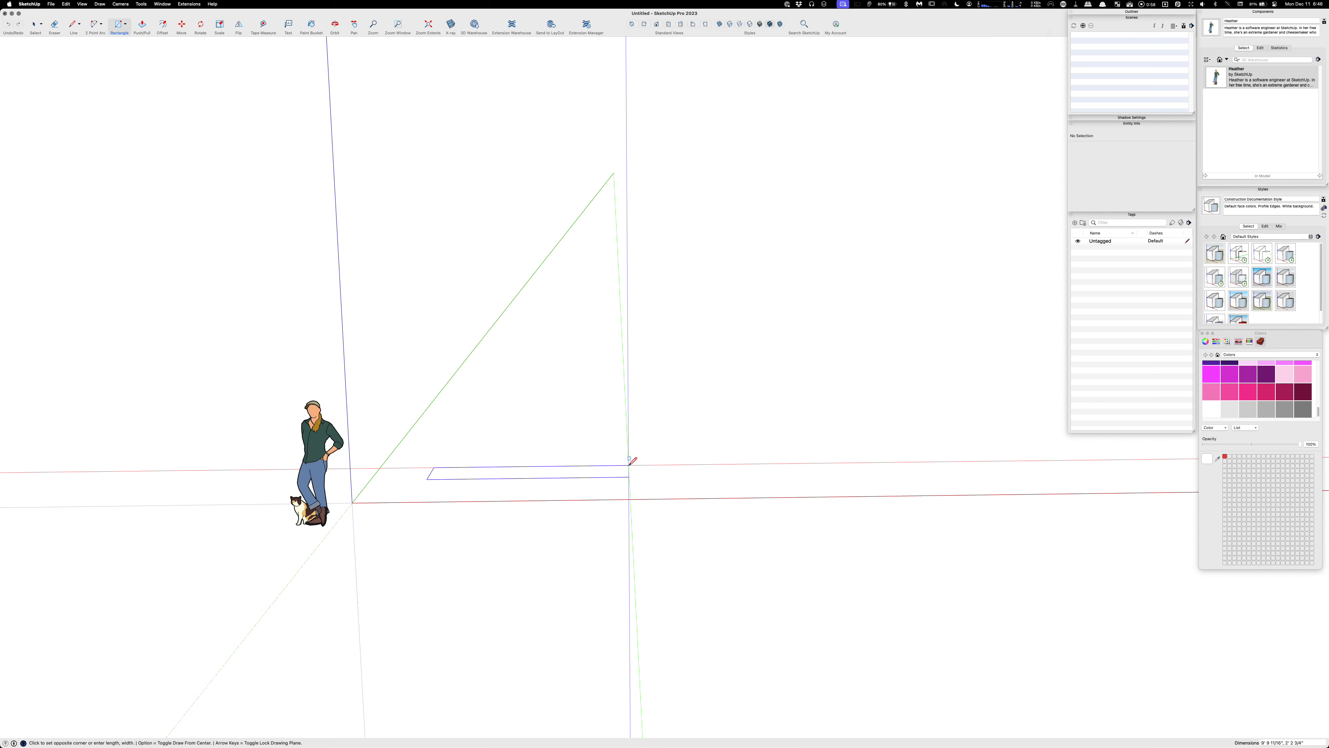
pyautogui.write('48')
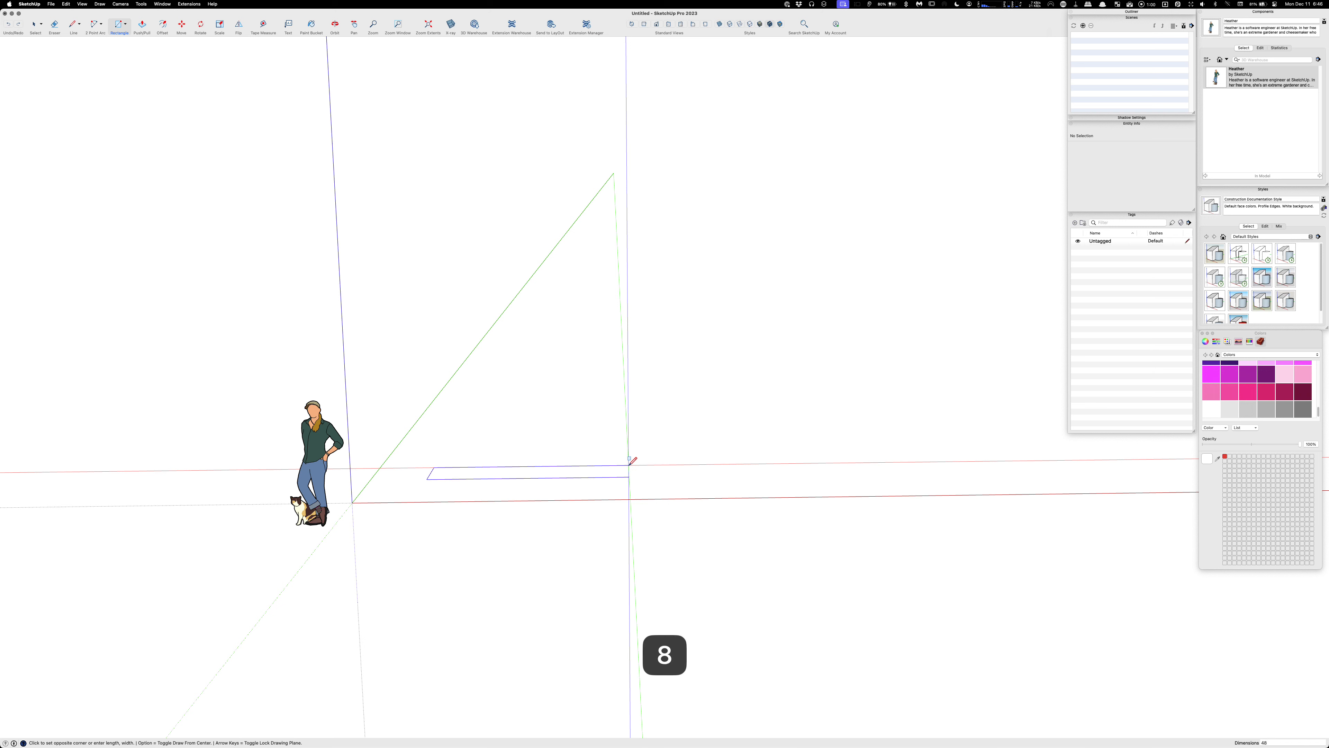
pyautogui.write(',24')
pyautogui.press('Return')
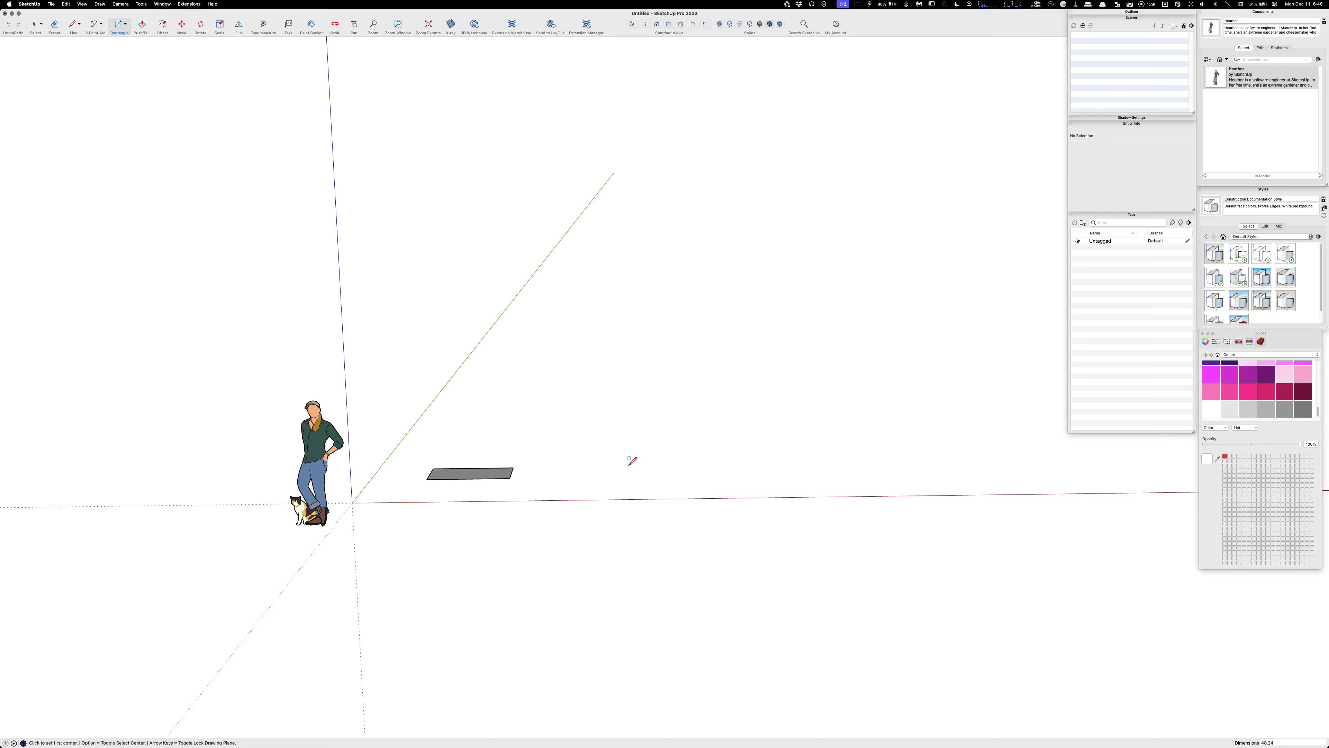
# Draw a second rectangle with dimensions 24,48 inches on the ground, behind the first one
pyautogui.scroll(5, 468, 452)
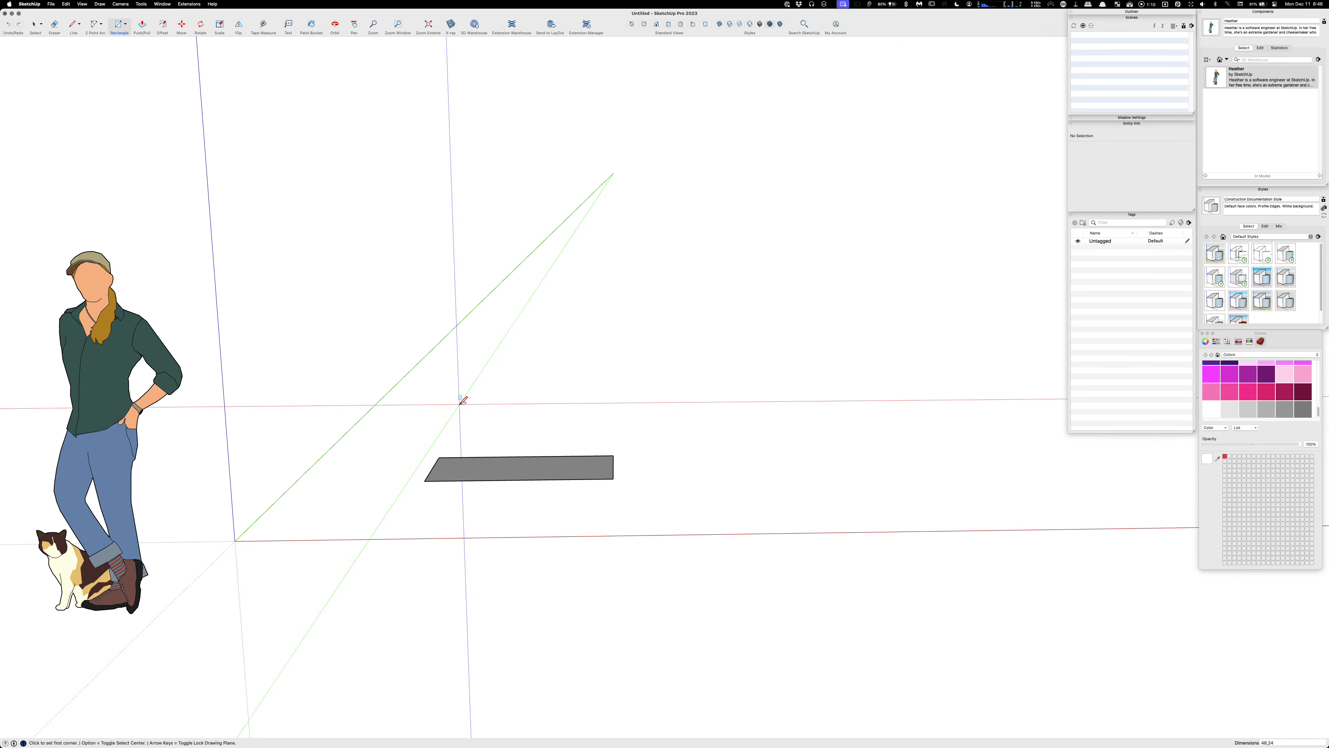
pyautogui.click(460, 402)
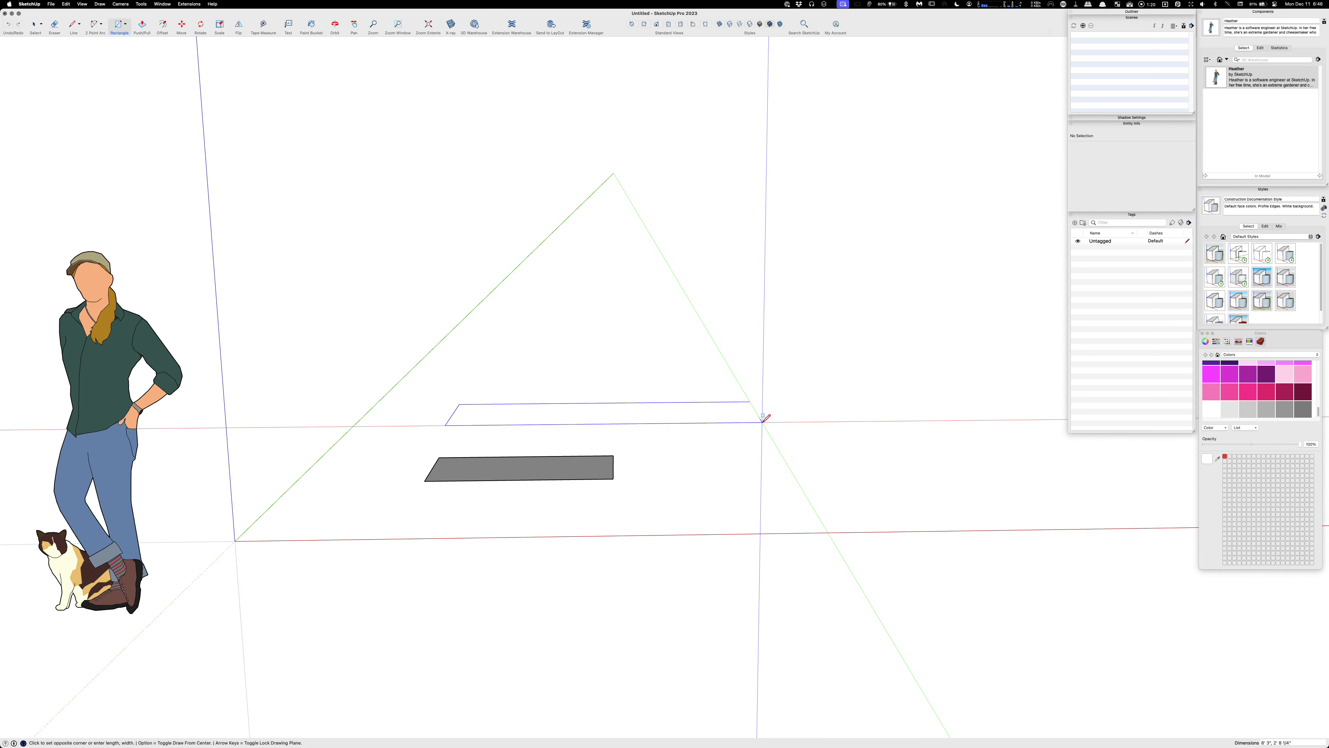
pyautogui.write('24,48')
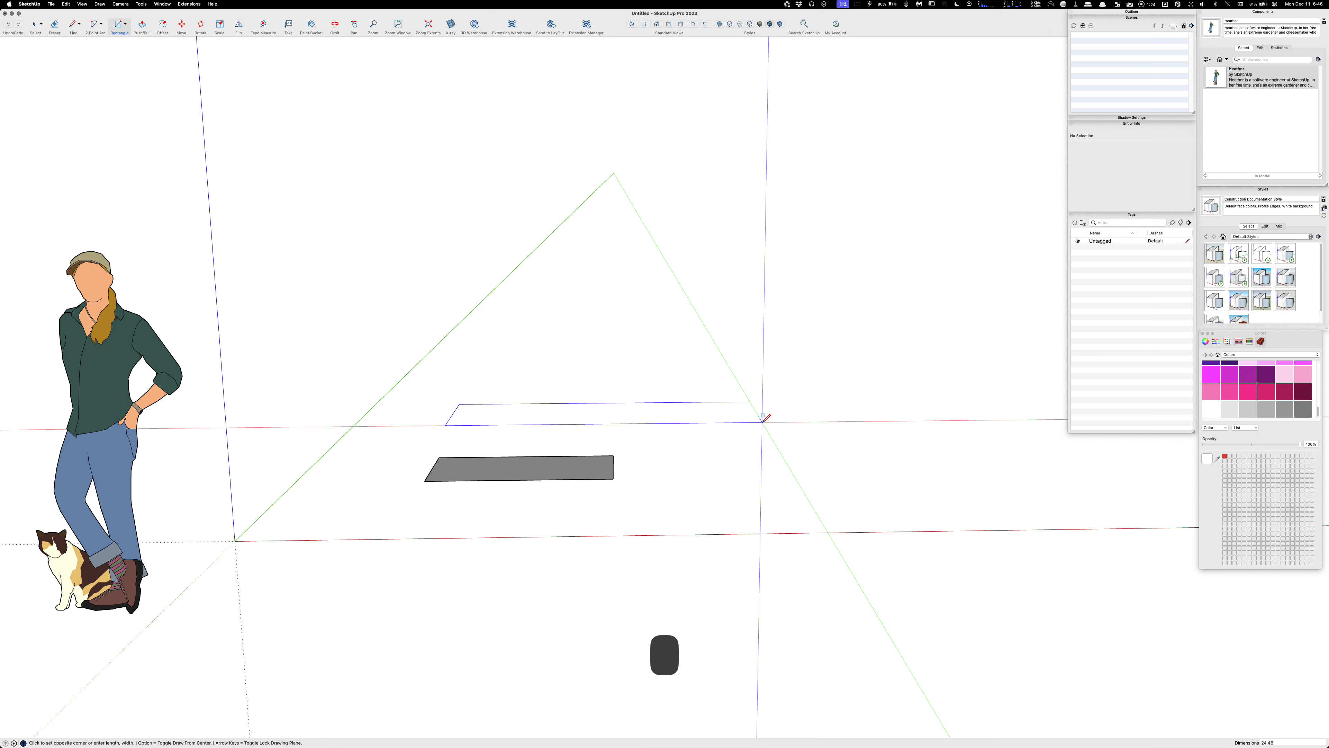
pyautogui.press('Return')
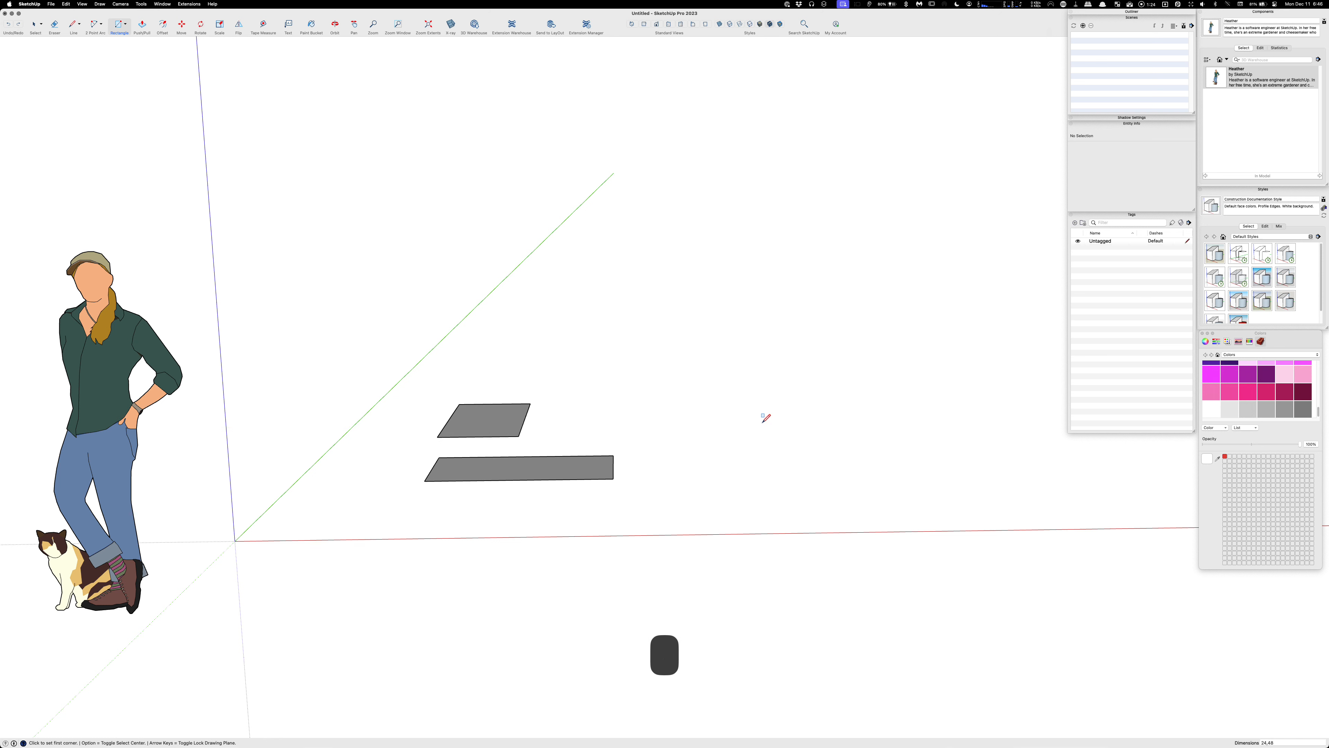
# Delete the rectangle nearest the origin, including its face and all its edges
pyautogui.moveTo(654, 484); pyautogui.dragTo(484, 511, button='middle')
pyautogui.click(475, 544)
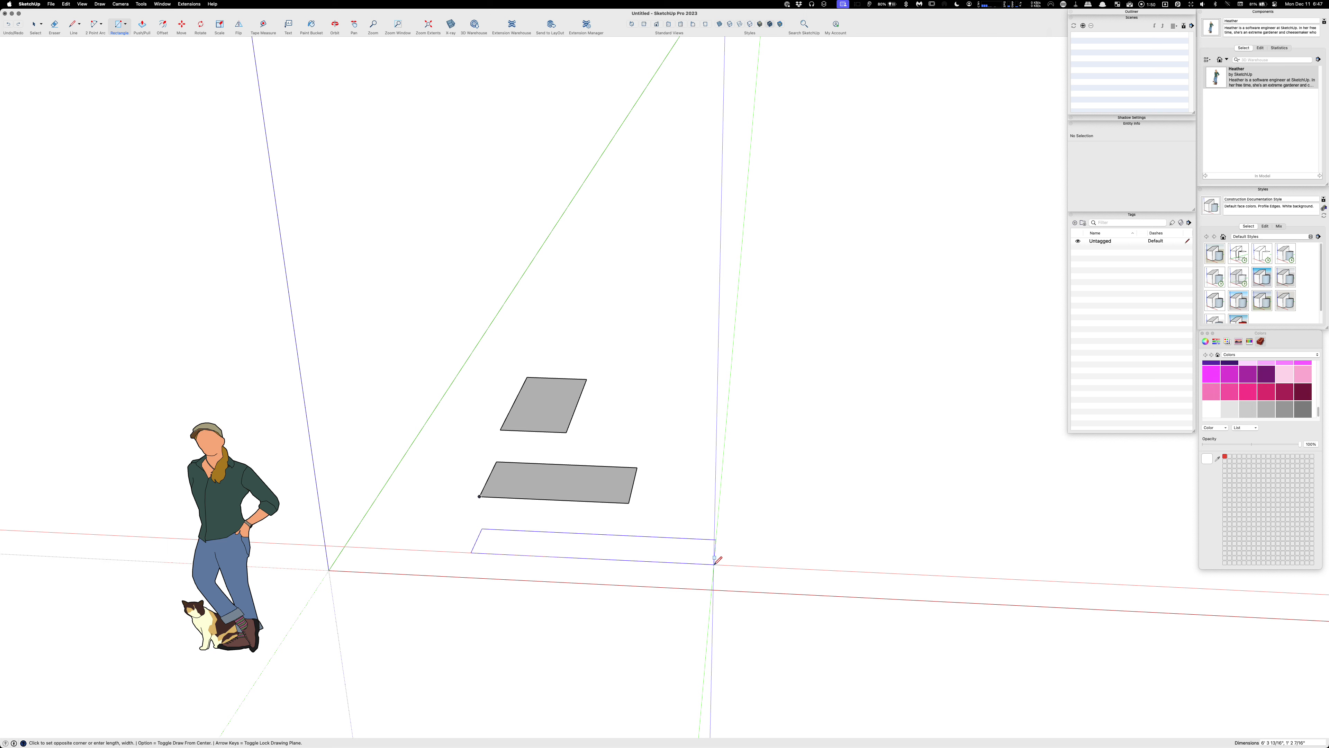
pyautogui.press('space')
pyautogui.click(581, 486)
pyautogui.press('Delete')
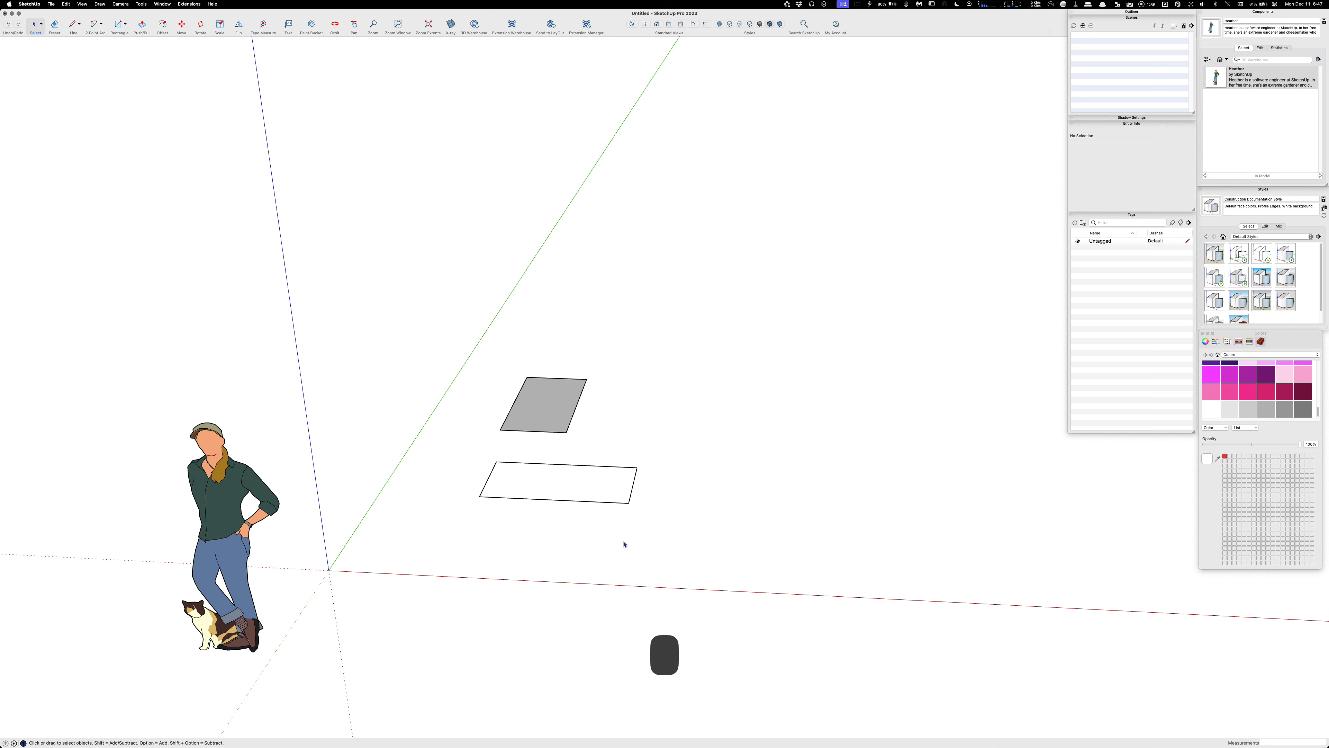
pyautogui.moveTo(658, 518); pyautogui.dragTo(460, 456)
pyautogui.press('Delete')
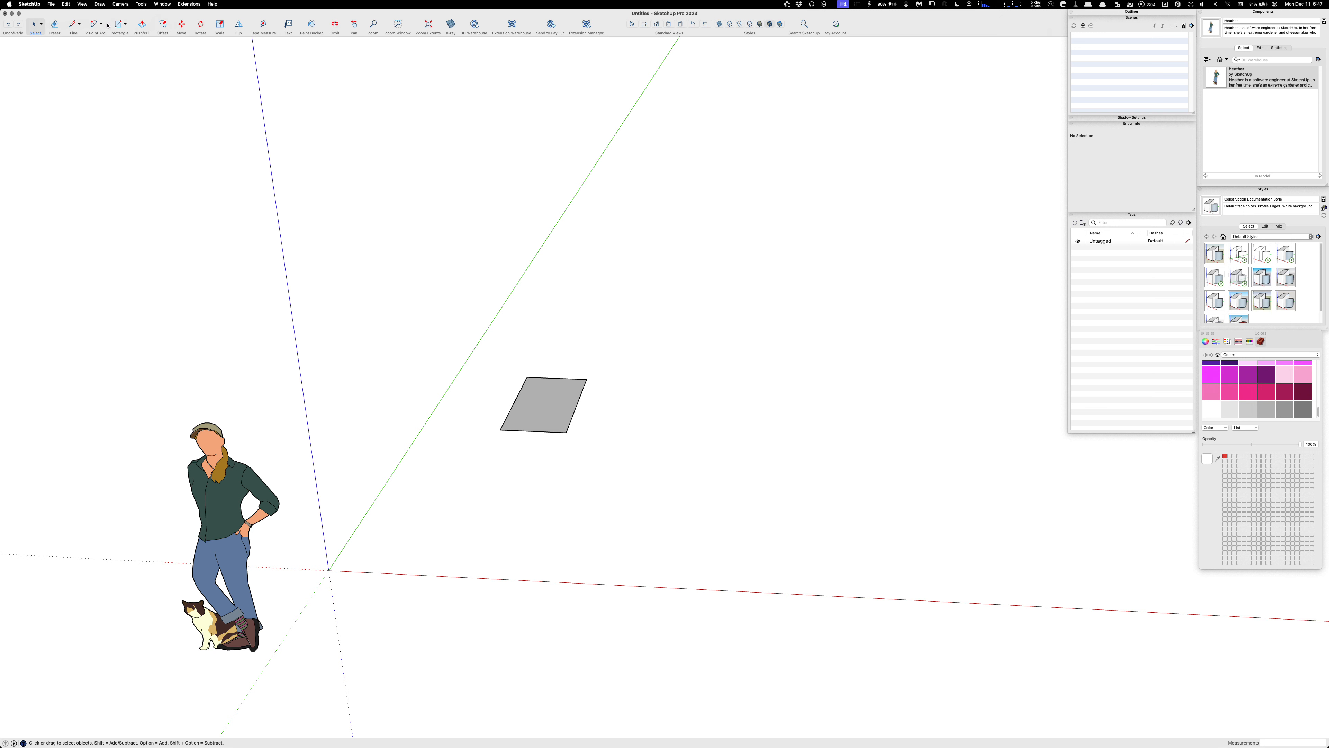
# Draw a long, narrow rectangle of 5.5 by 120 inches on the ground beside the remaining rectangle
pyautogui.click(118, 24)
pyautogui.click(602, 517)
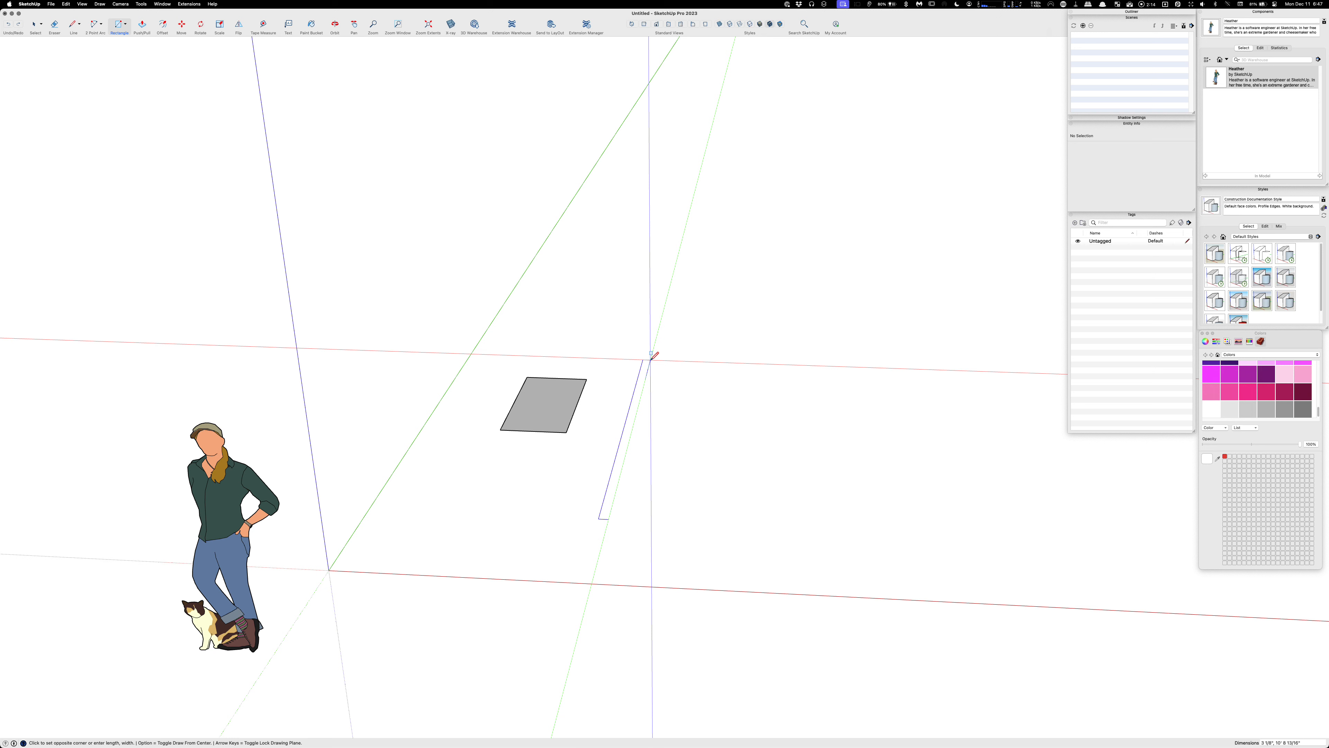
pyautogui.write('5.5')
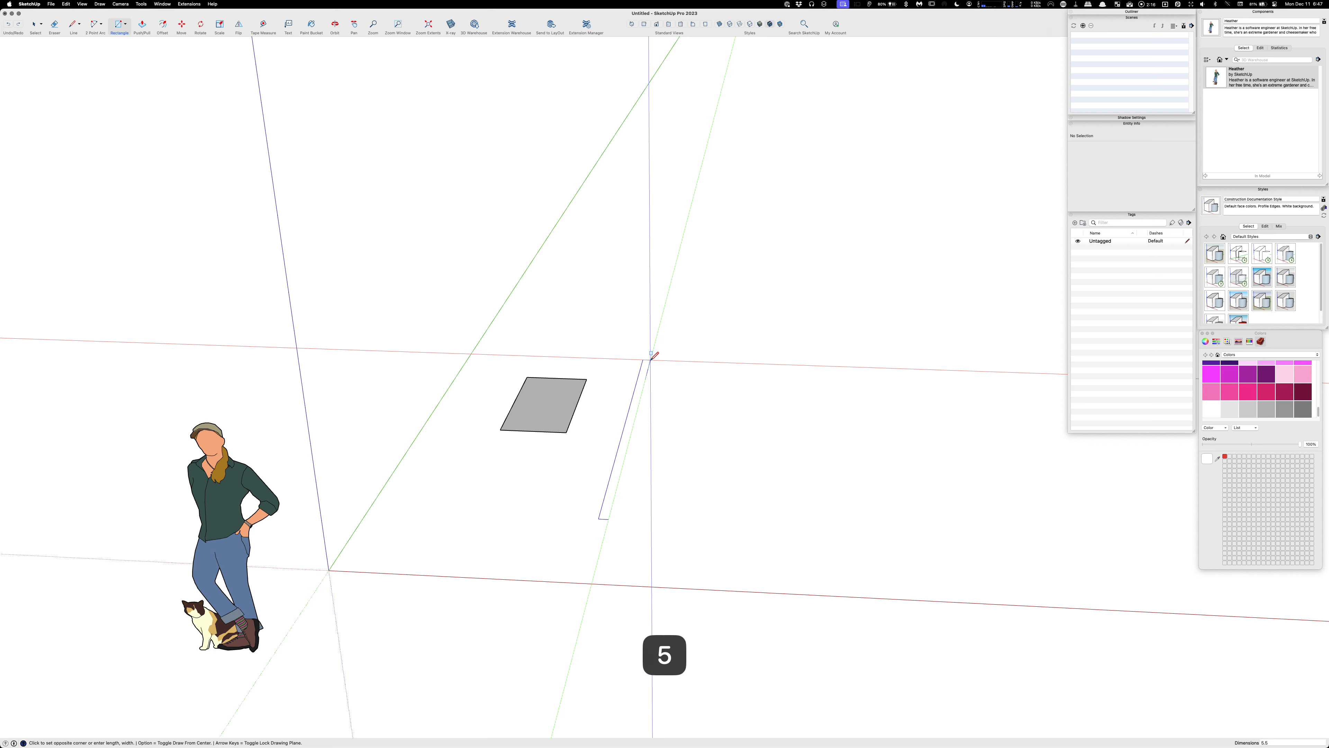
pyautogui.write(',120')
pyautogui.press('Return')
pyautogui.press('Escape')
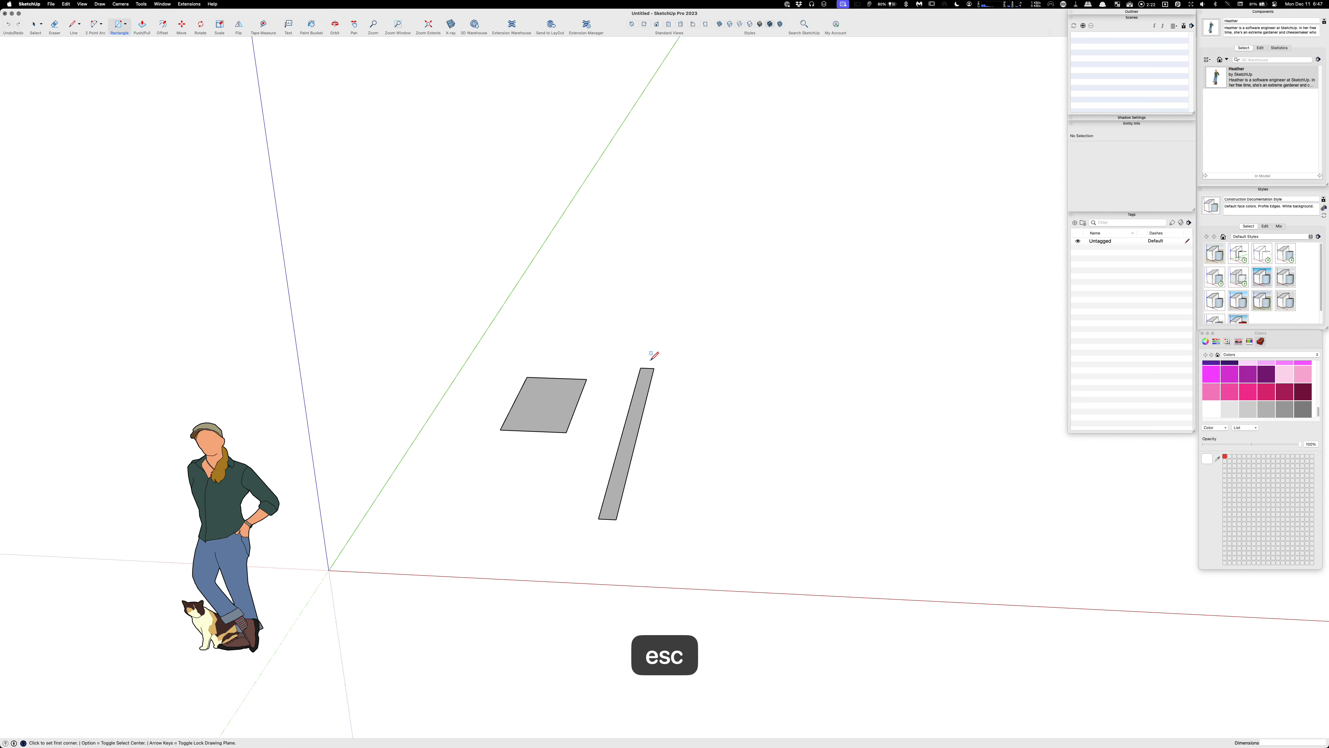
# Push/Pull the narrow rectangle up 1.5 inches to form a board
pyautogui.press('space')
pyautogui.scroll(3, 652, 366)
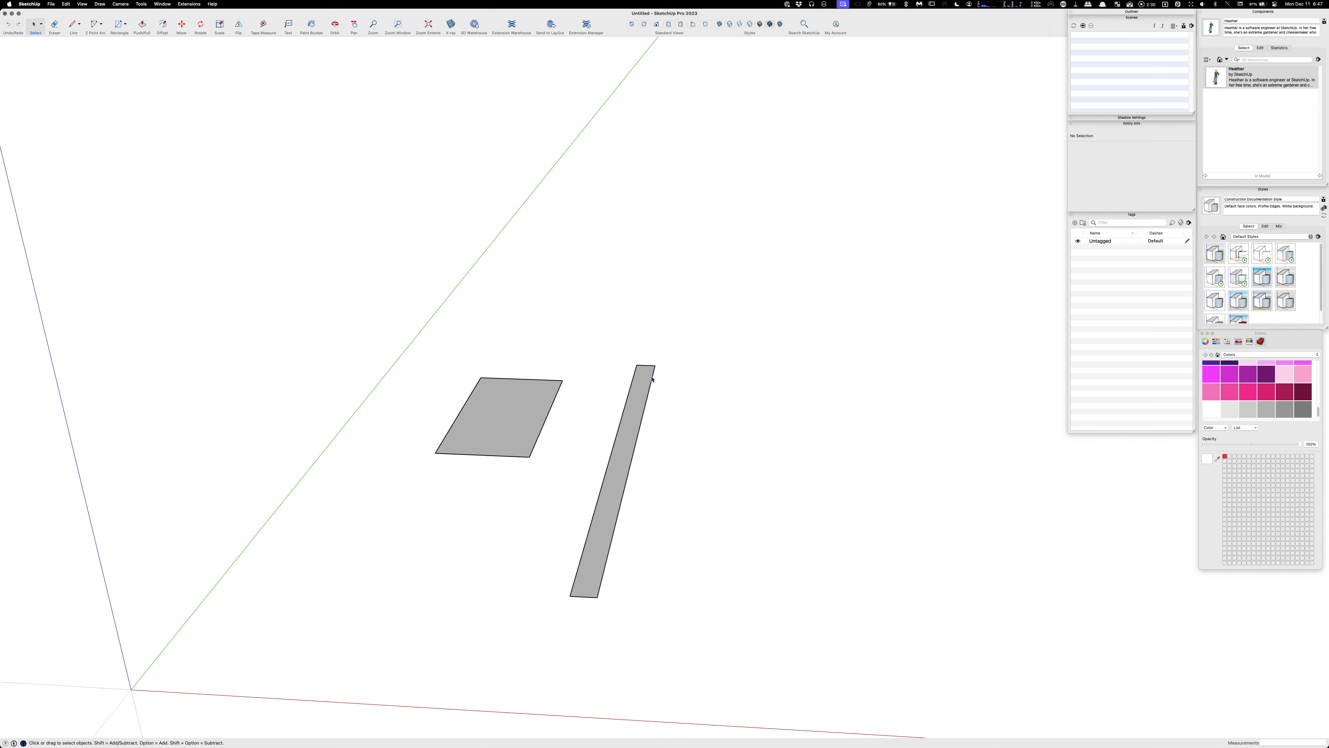
pyautogui.press('p')
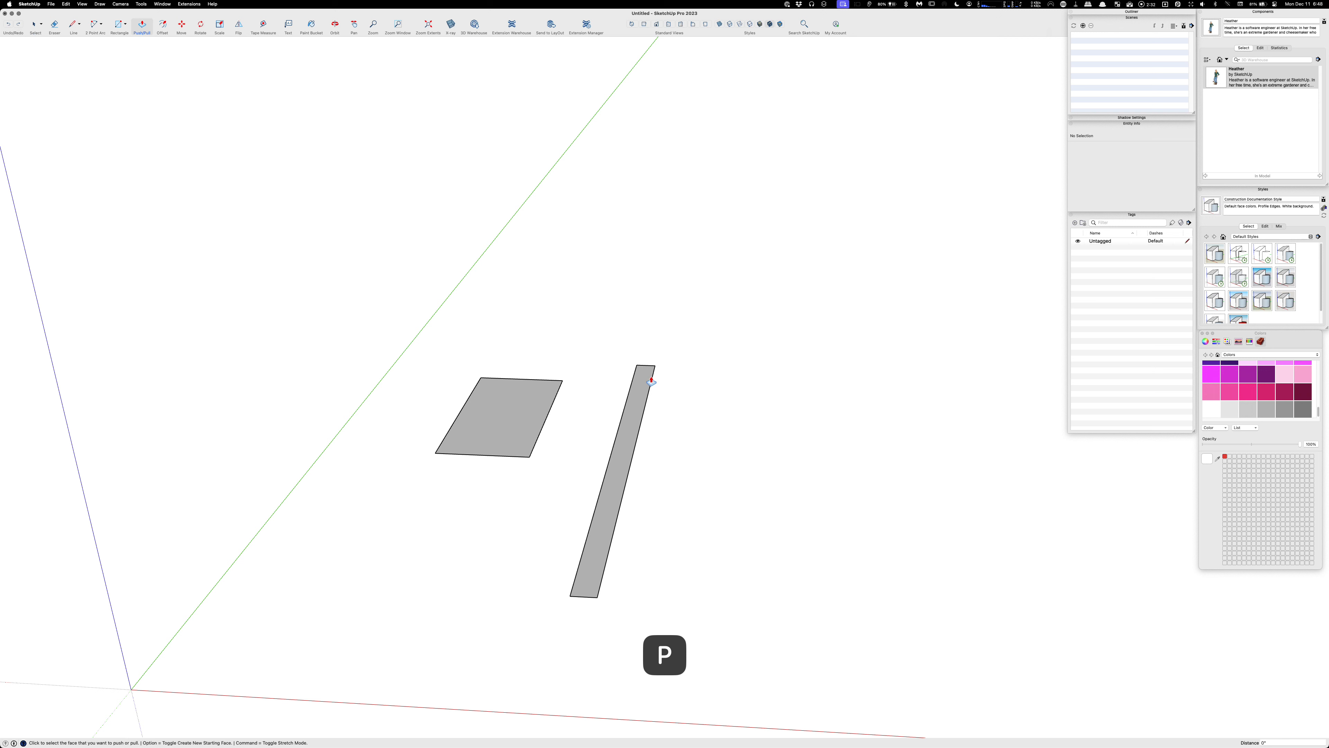
pyautogui.click(627, 424)
pyautogui.write('1.5')
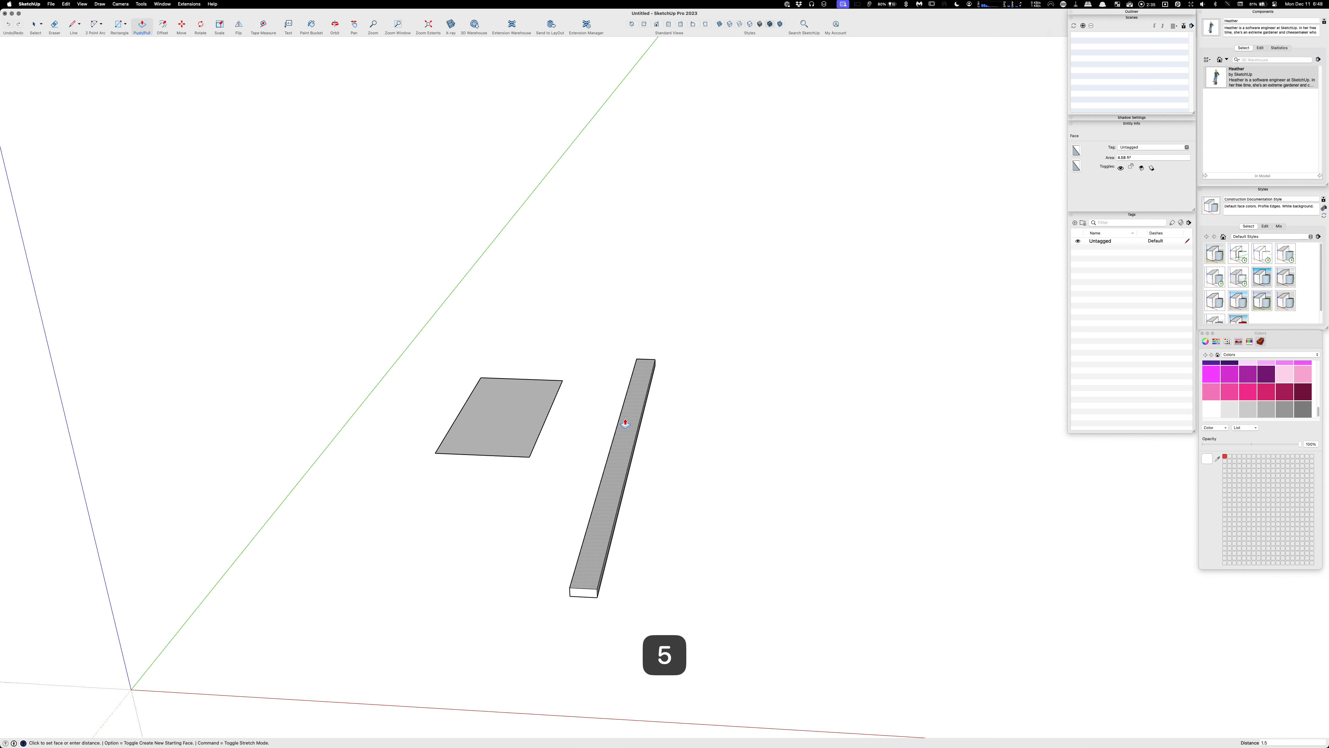
pyautogui.press('Return')
pyautogui.press('Escape')
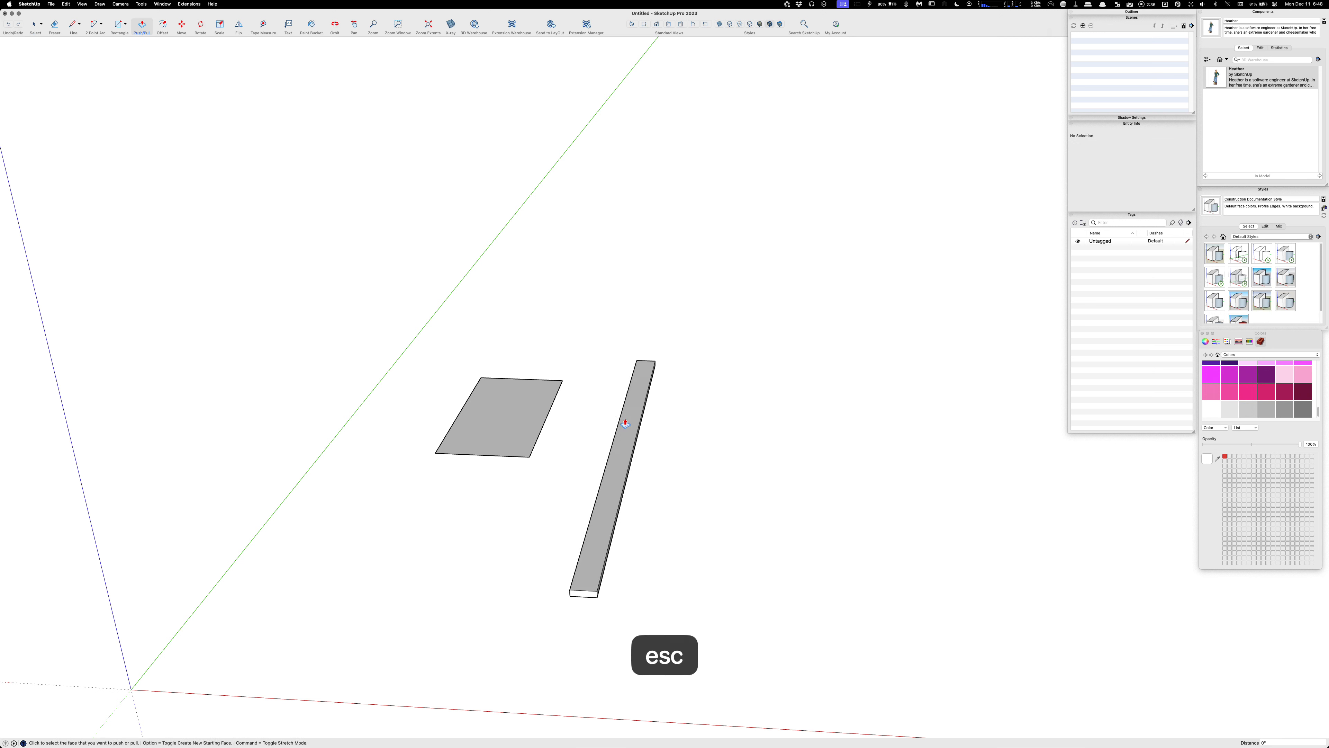
pyautogui.press('space')
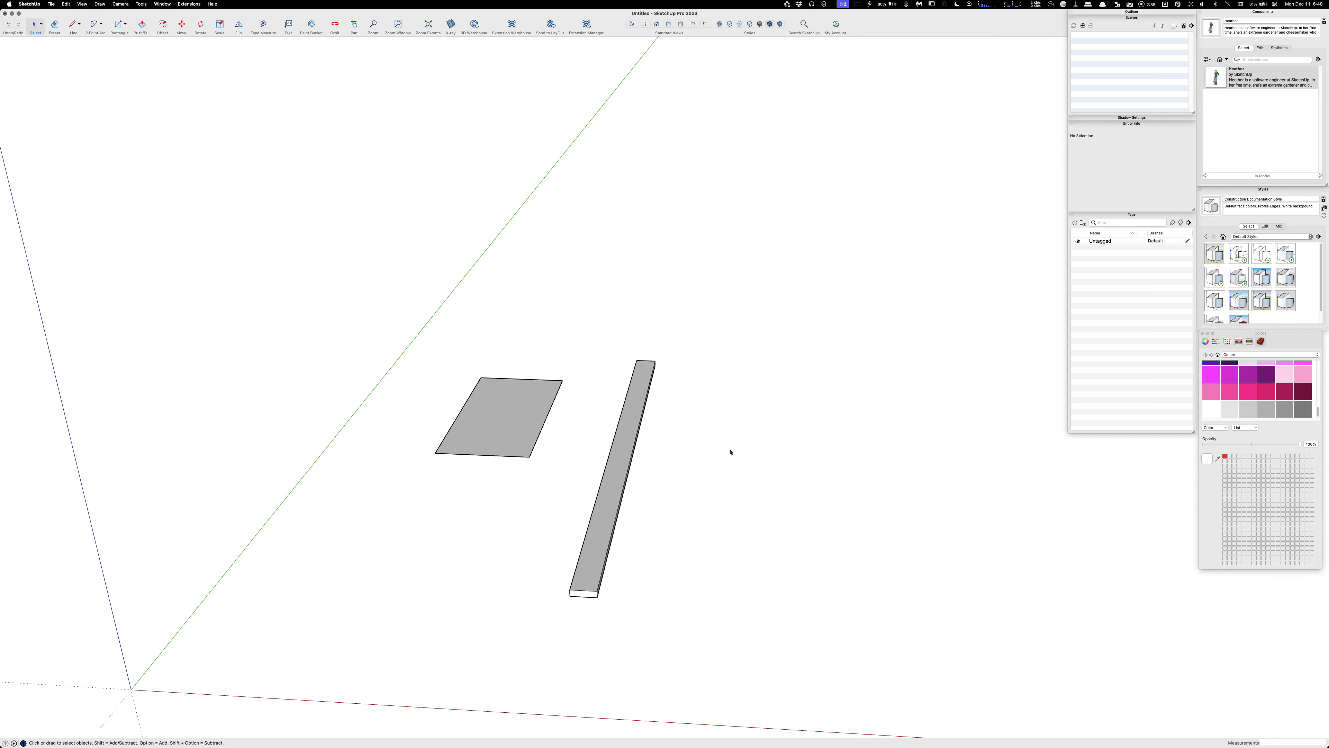
# Select all faces and edges of the board and make them a group
pyautogui.moveTo(643, 503); pyautogui.dragTo(777, 413, button='middle')
pyautogui.moveTo(590, 353); pyautogui.dragTo(661, 600)
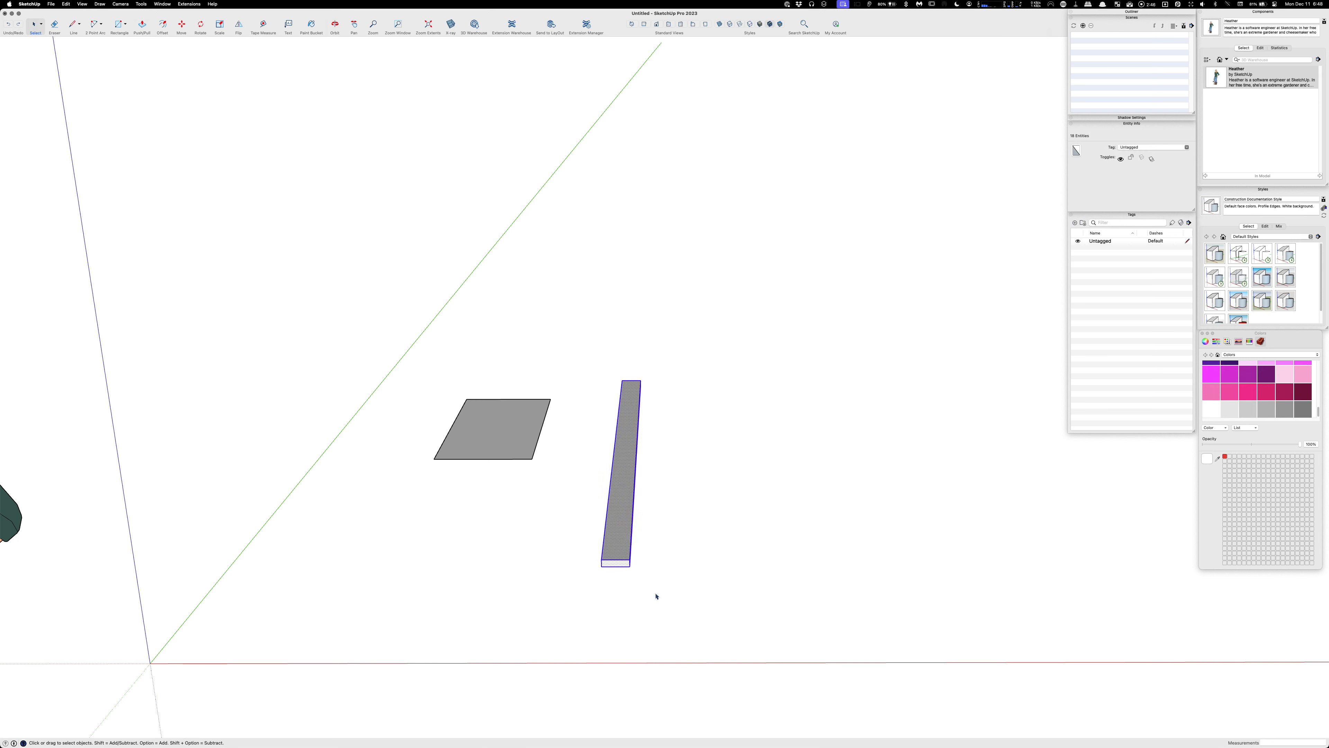
pyautogui.press('g')
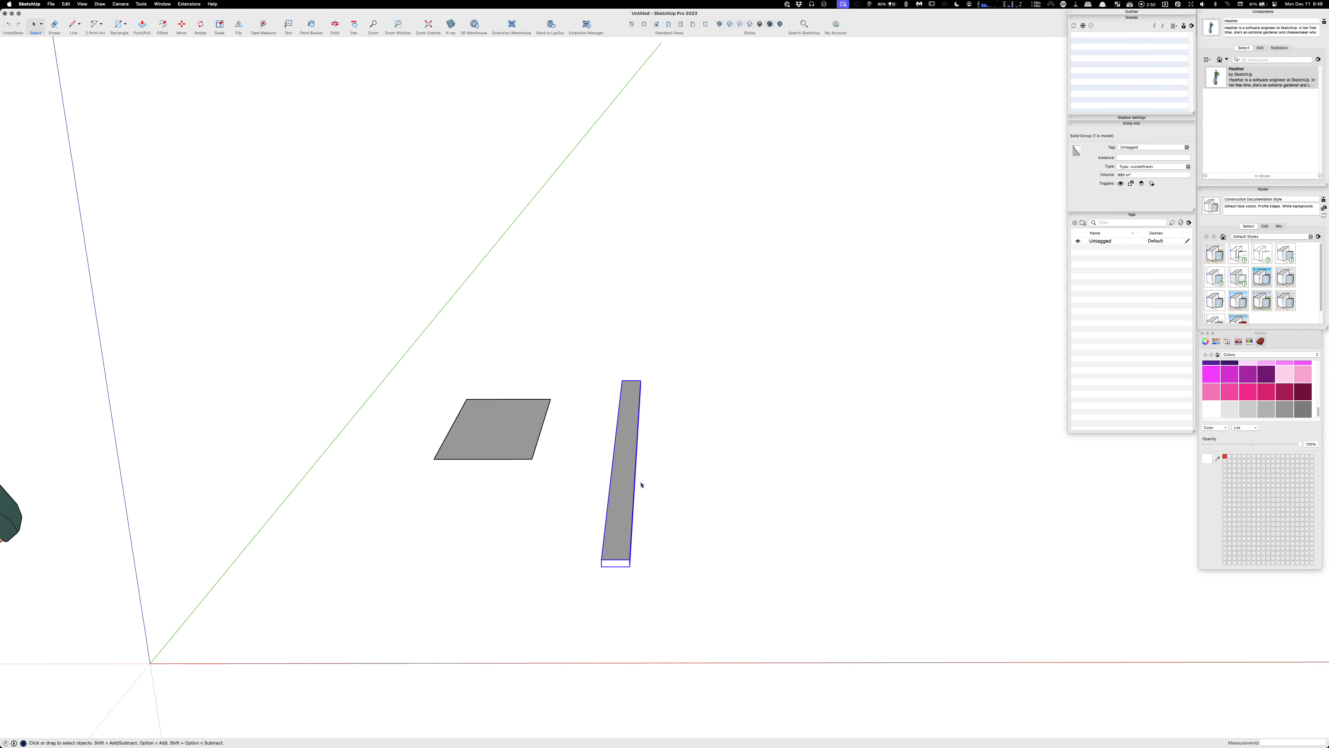
# Examine the grouped board from its end, its sides, above and underneath
pyautogui.moveTo(659, 548); pyautogui.dragTo(774, 466, button='middle')
pyautogui.scroll(3, 739, 534)
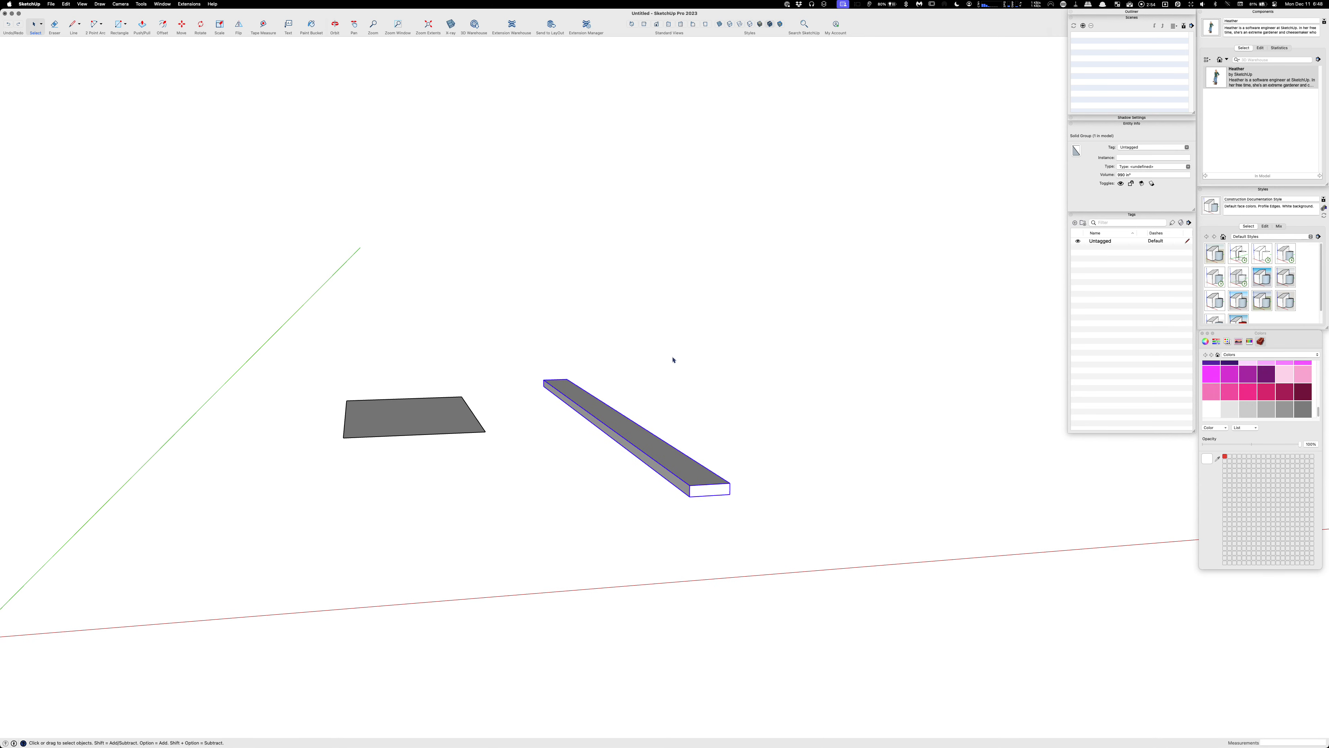
pyautogui.moveTo(781, 476); pyautogui.dragTo(688, 454, button='middle')
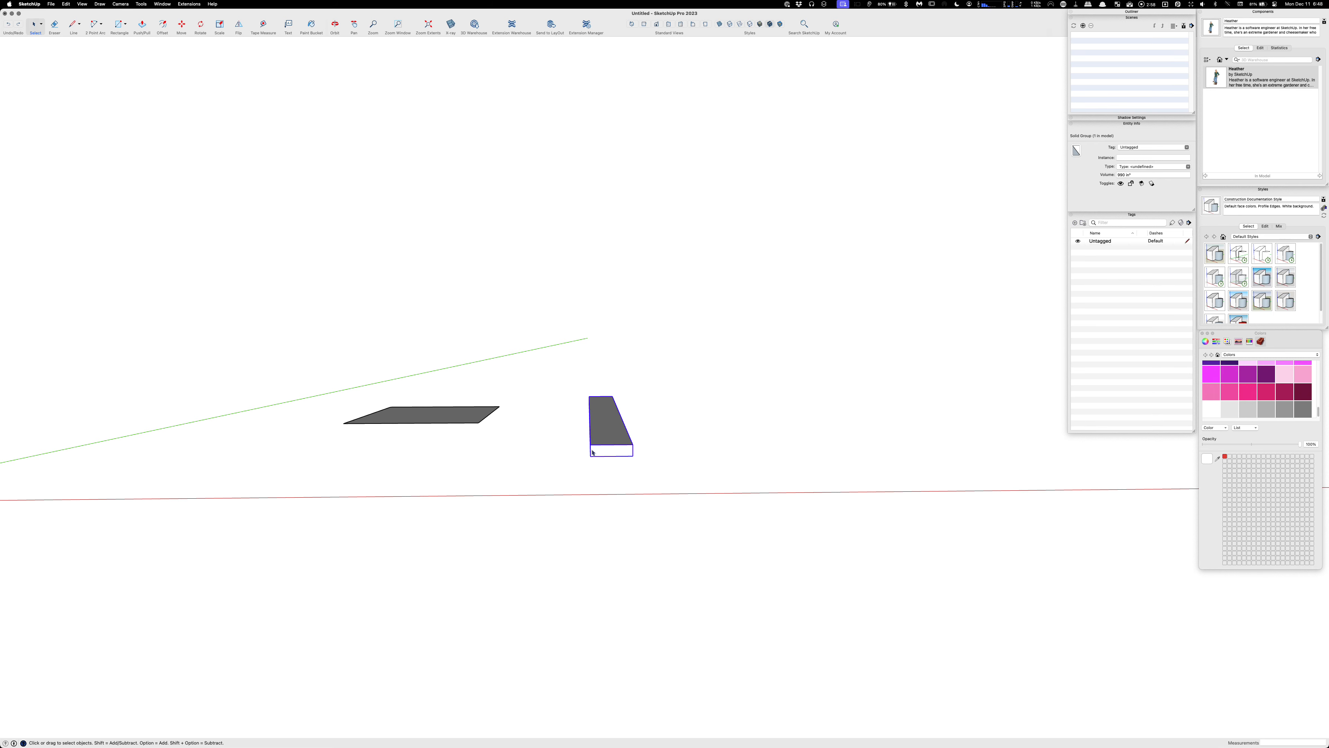
pyautogui.moveTo(592, 452); pyautogui.dragTo(566, 440, button='middle')
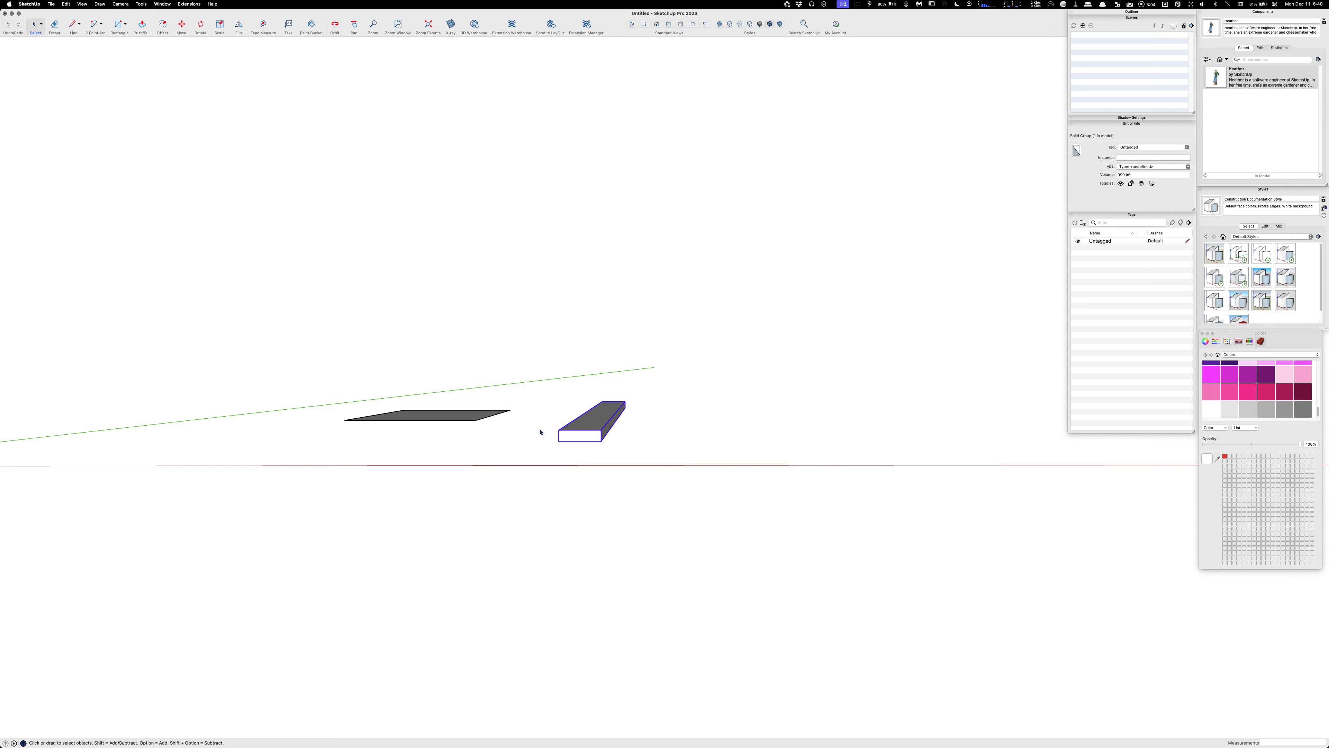
pyautogui.moveTo(654, 436); pyautogui.dragTo(693, 371, button='middle')
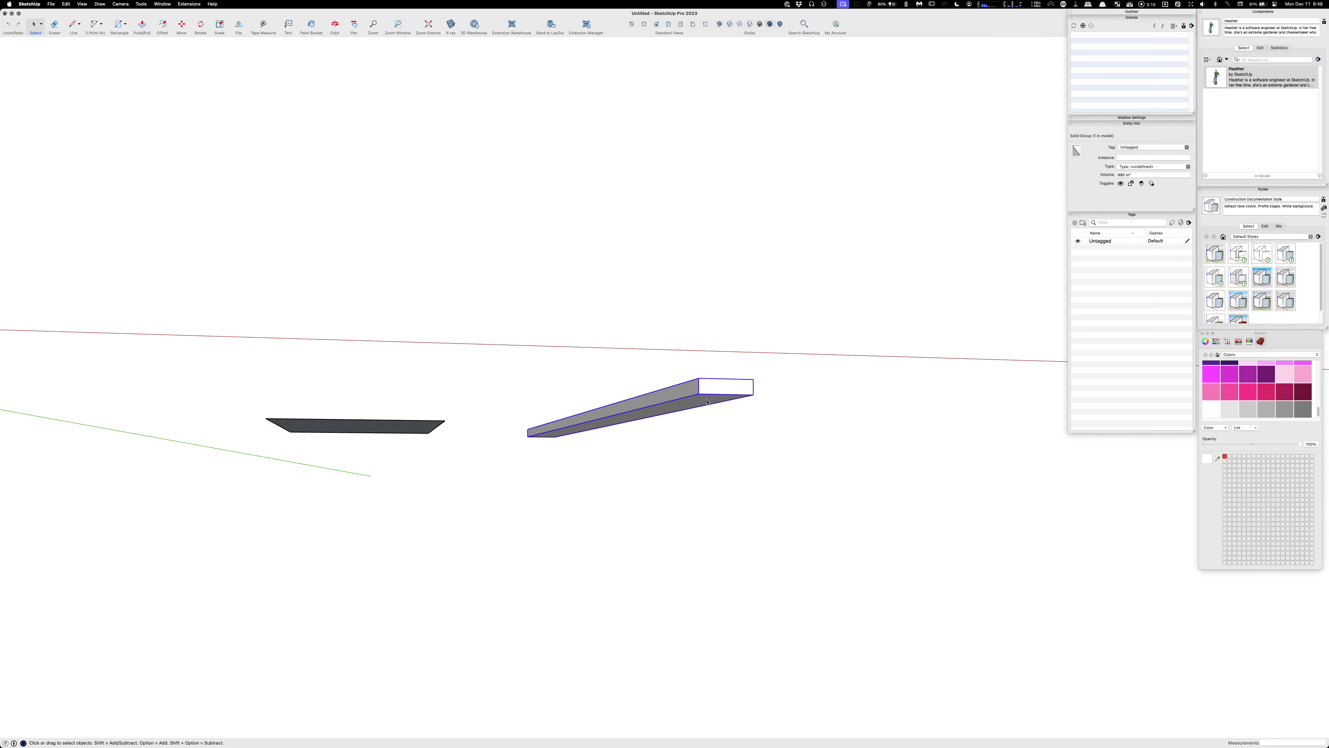
pyautogui.moveTo(707, 402); pyautogui.dragTo(735, 549, button='middle')
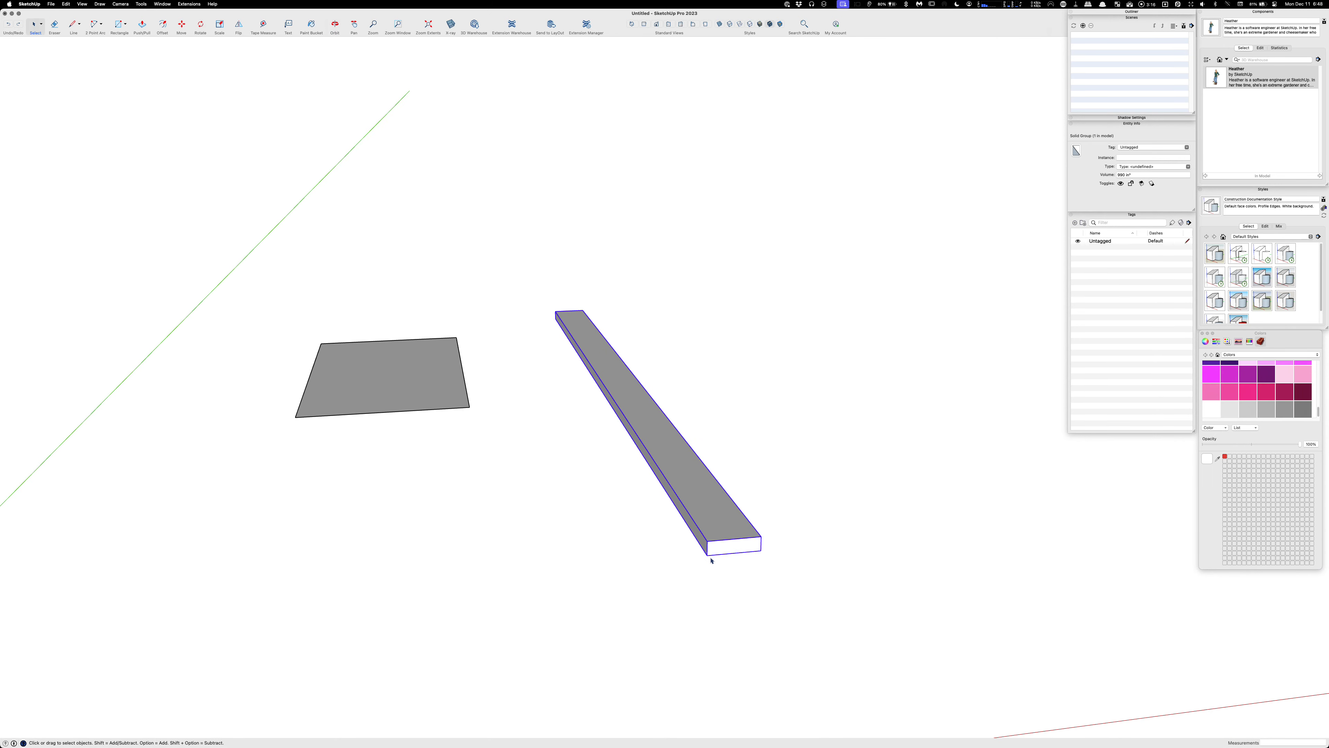
pyautogui.moveTo(680, 521); pyautogui.dragTo(801, 559, button='middle')
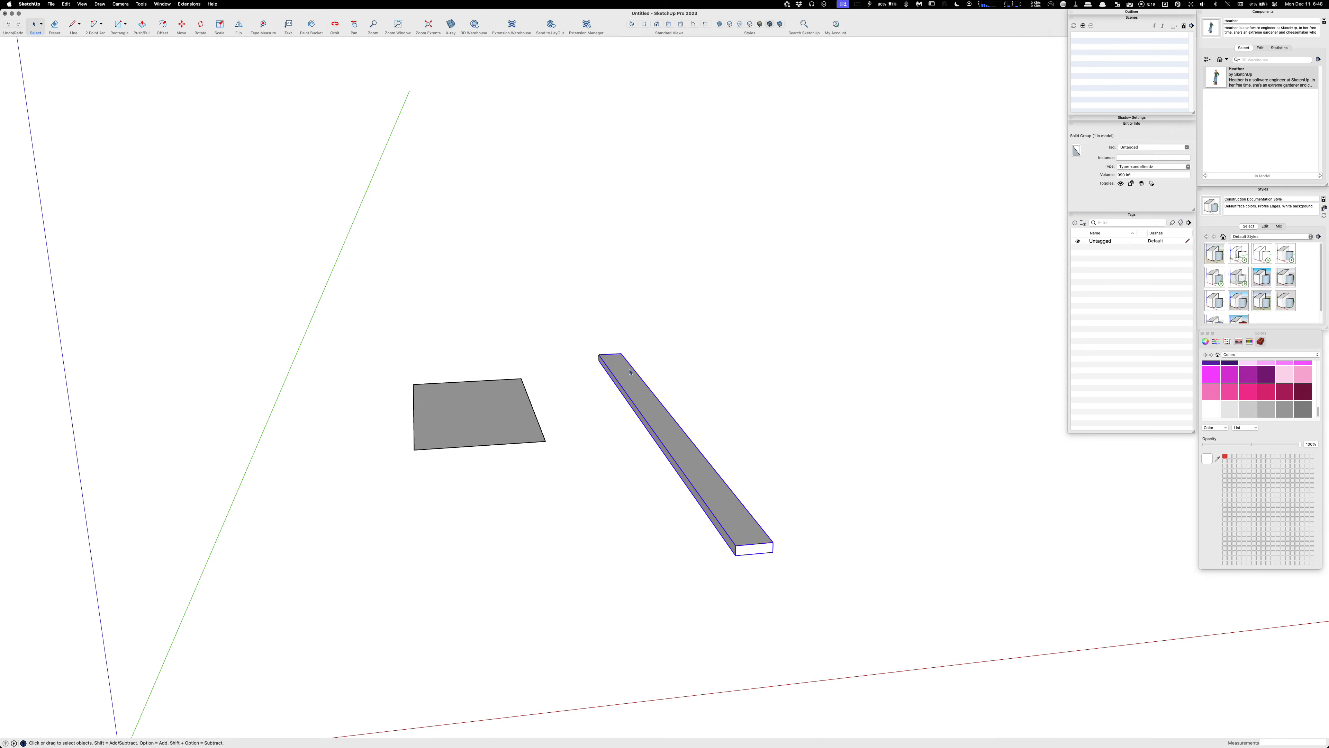
# Delete the scale figure component standing in front of the board
pyautogui.moveTo(630, 372); pyautogui.dragTo(784, 514, button='middle')
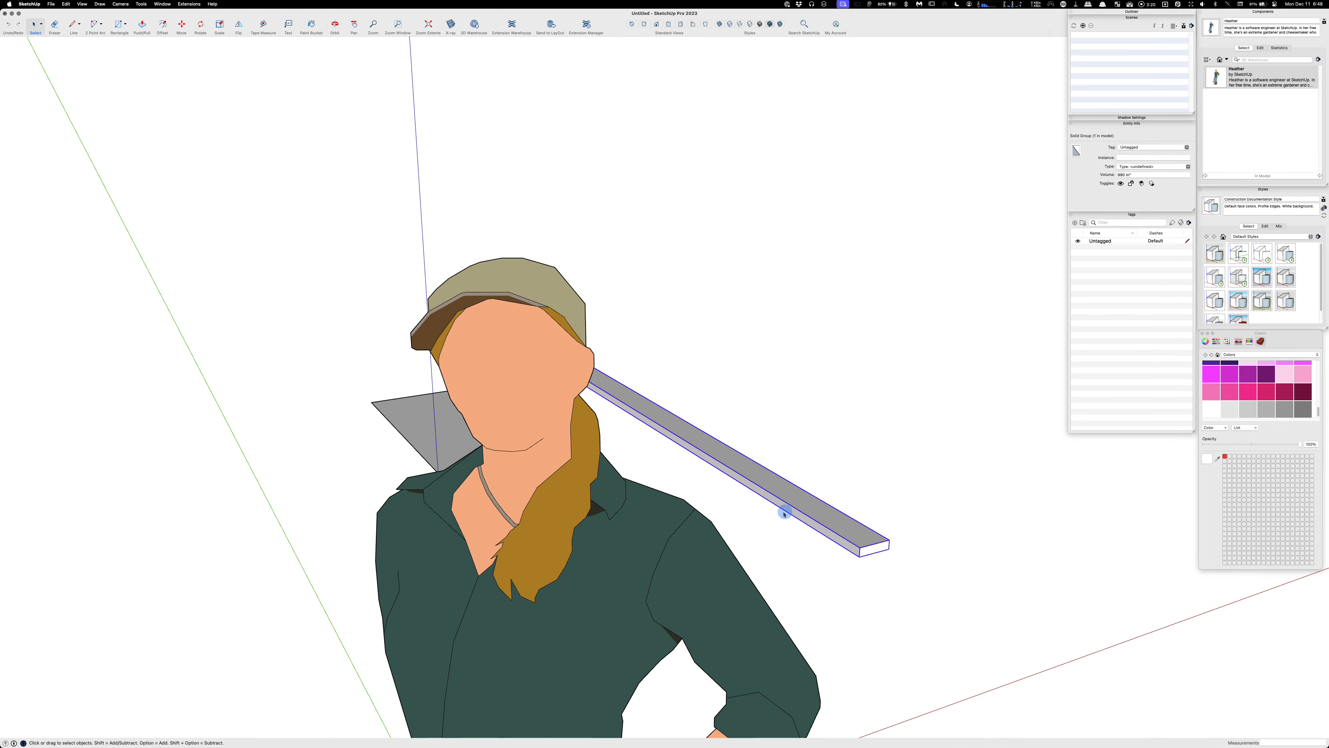
pyautogui.click(609, 582)
pyautogui.press('Delete')
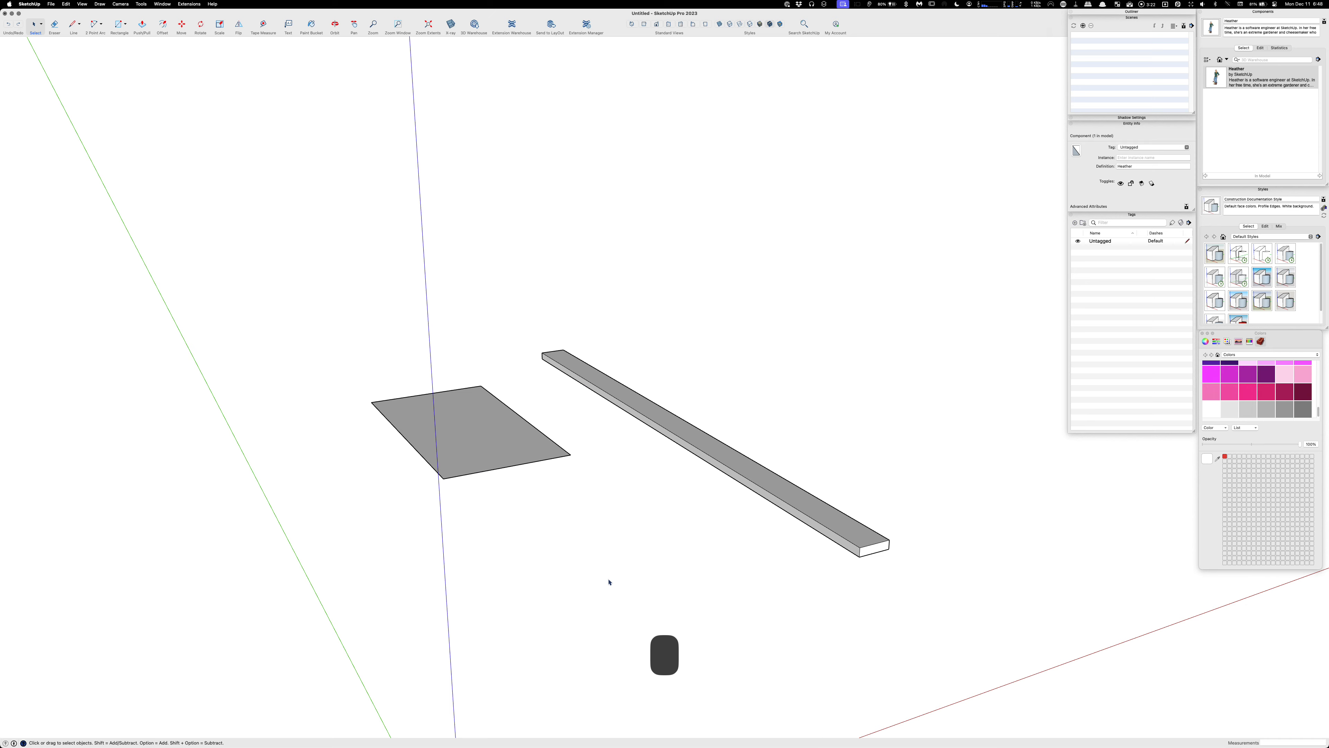
# Select the flat rectangle's face with its bounding edges and make them a group
pyautogui.moveTo(585, 523); pyautogui.dragTo(801, 497, button='middle')
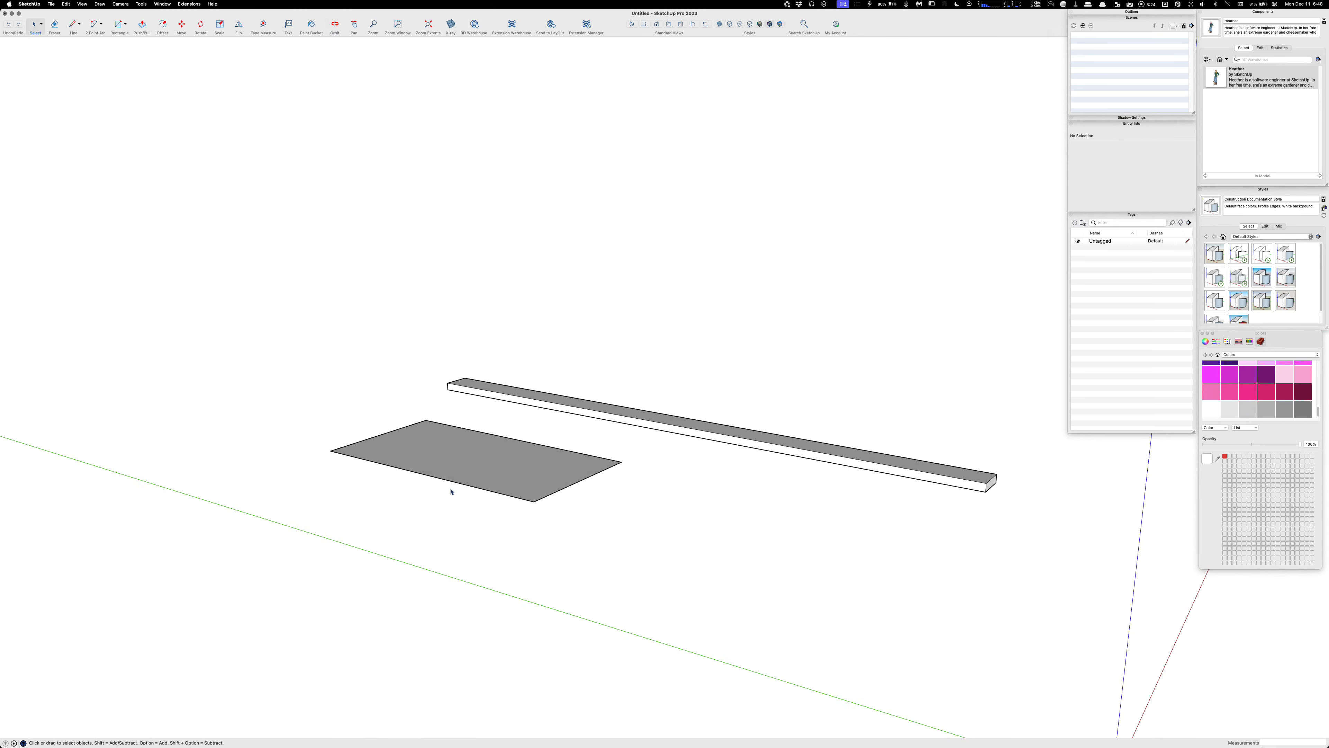
pyautogui.moveTo(441, 446); pyautogui.dragTo(636, 533, button='middle')
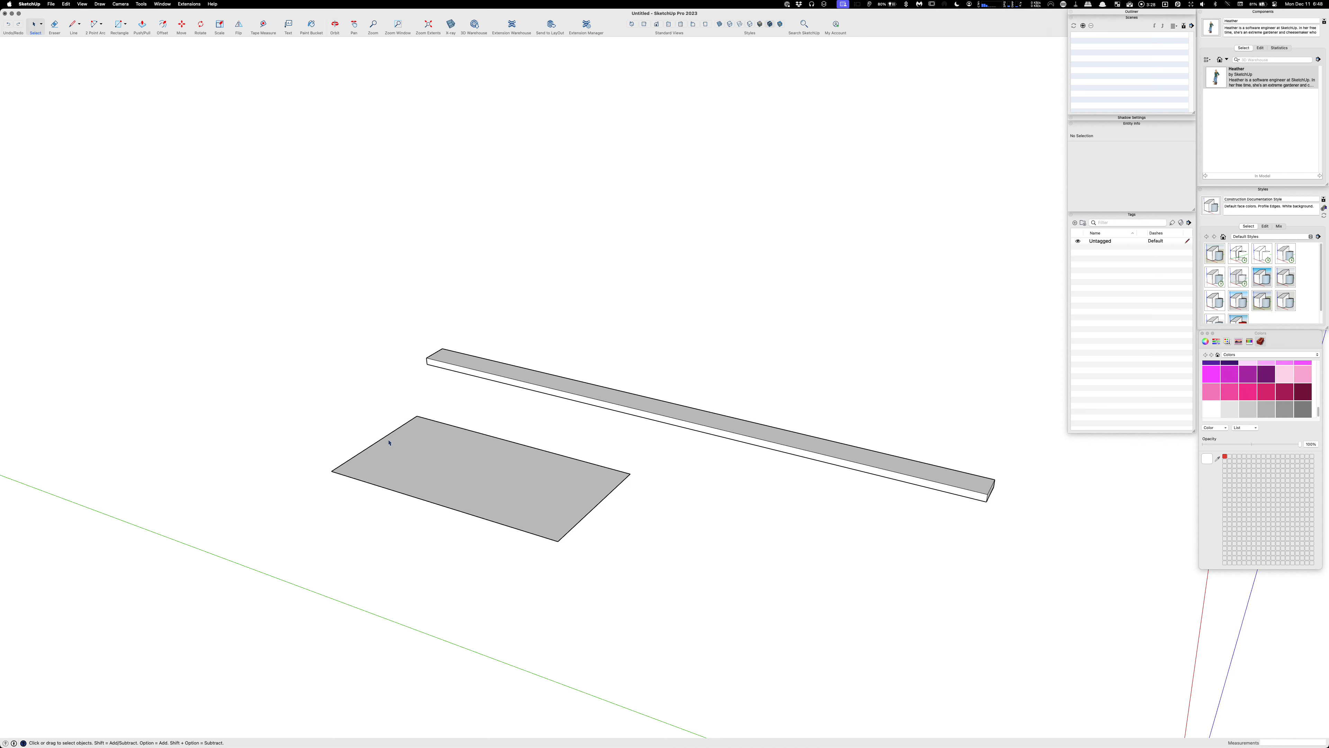
pyautogui.click(492, 467)
pyautogui.press('Escape')
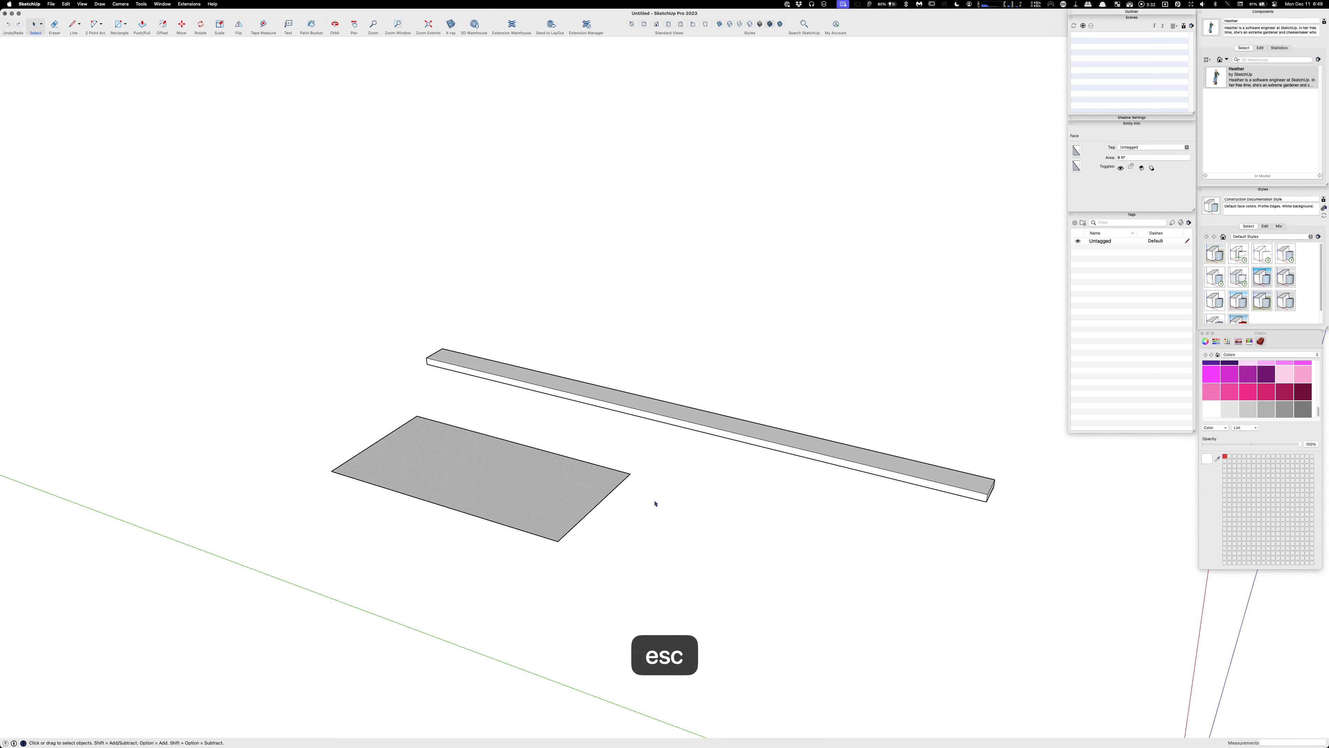
pyautogui.press('space')
pyautogui.doubleClick(500, 479)
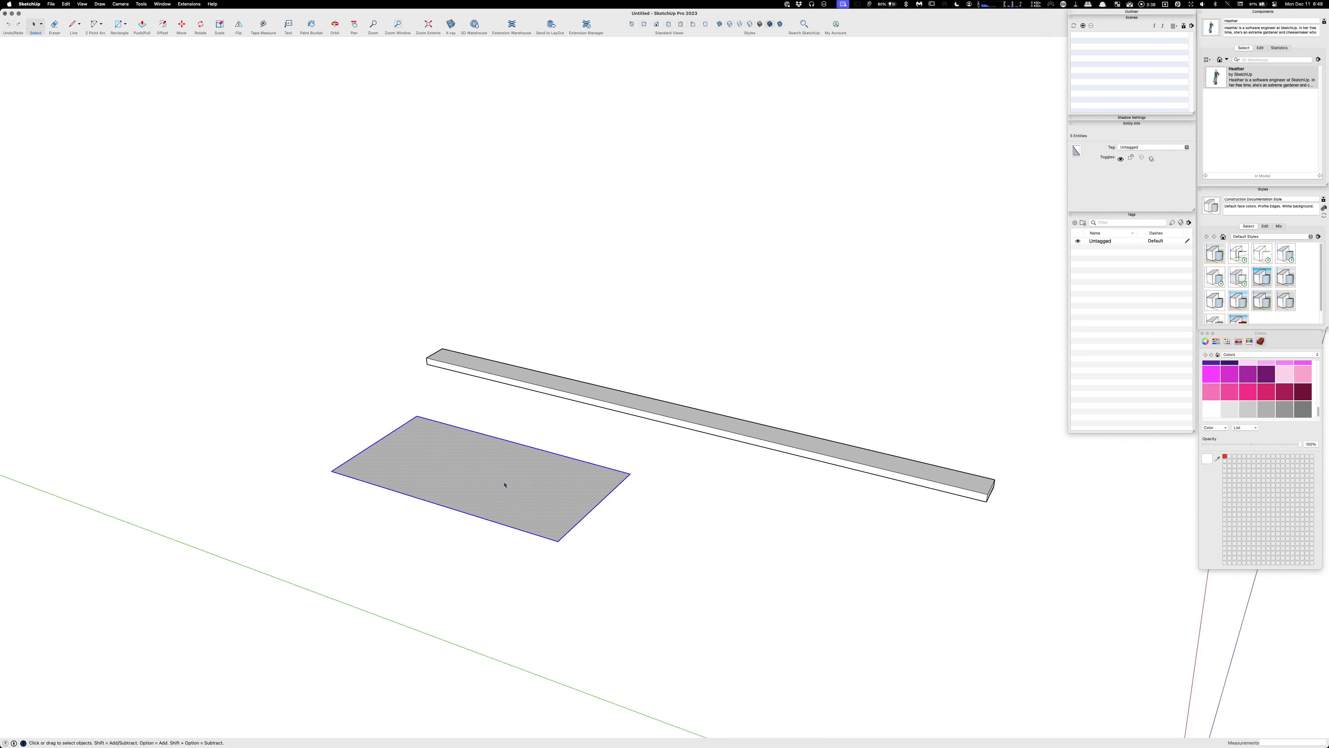
pyautogui.press('g')
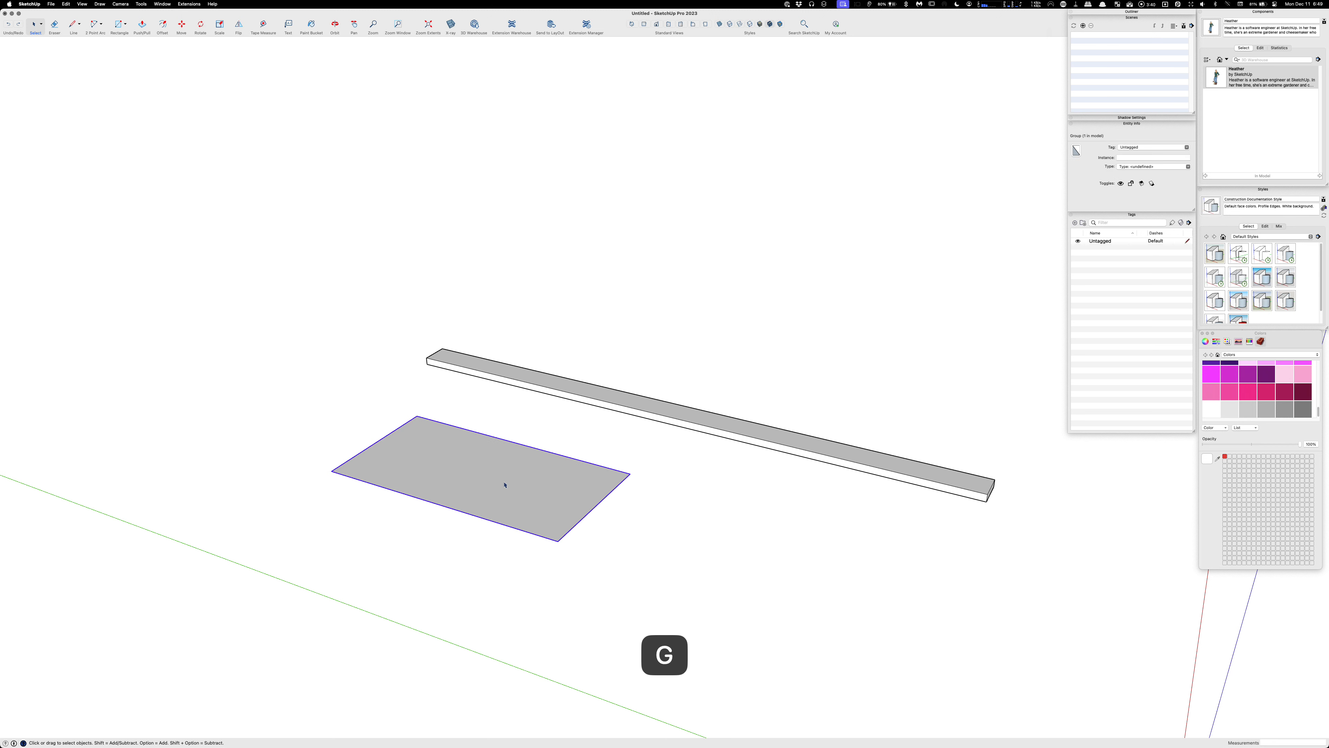
pyautogui.press('space')
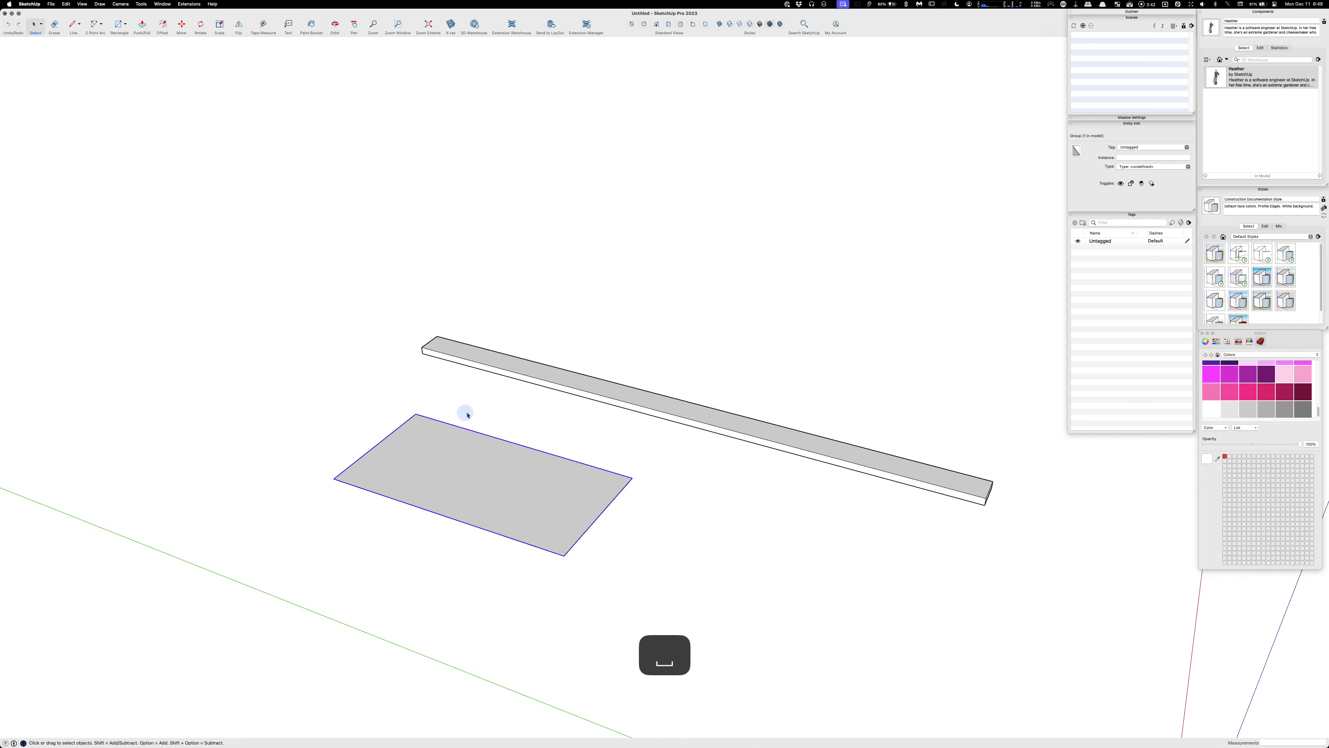
pyautogui.scroll(-3, 888, 525)
pyautogui.scroll(4, 991, 472)
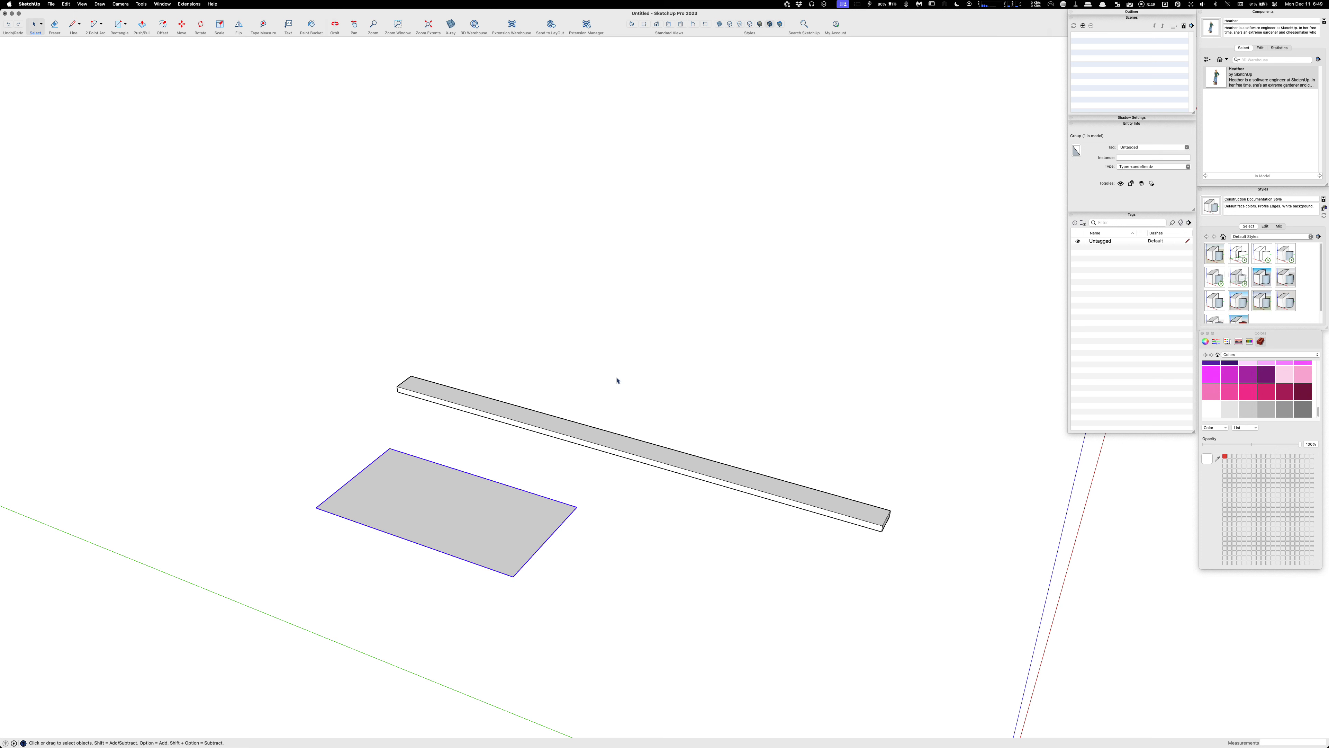
# Draw a 5 1/2" by 1.5" rectangle across the top face at the board's near end, locked to the horizontal plane
pyautogui.press('r')
pyautogui.scroll(3, 890, 503)
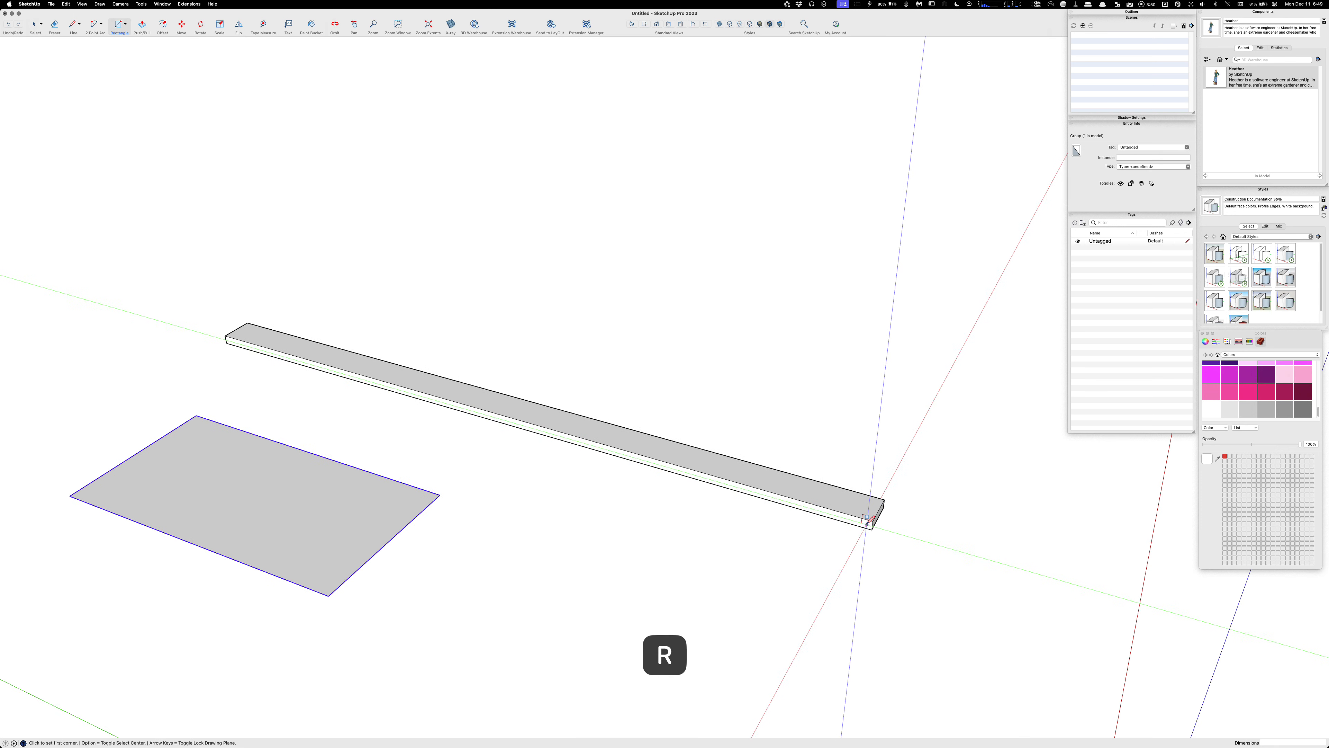
pyautogui.click(871, 520)
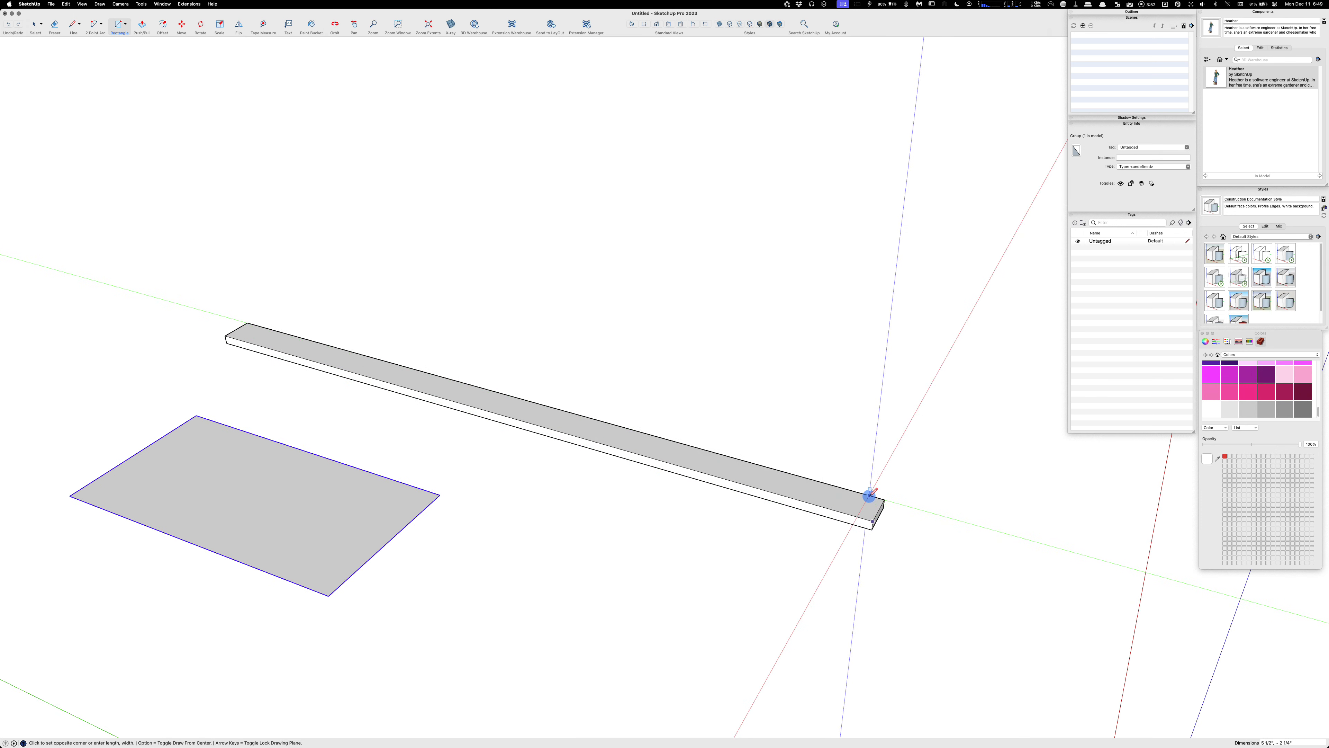
pyautogui.scroll(2, 876, 493)
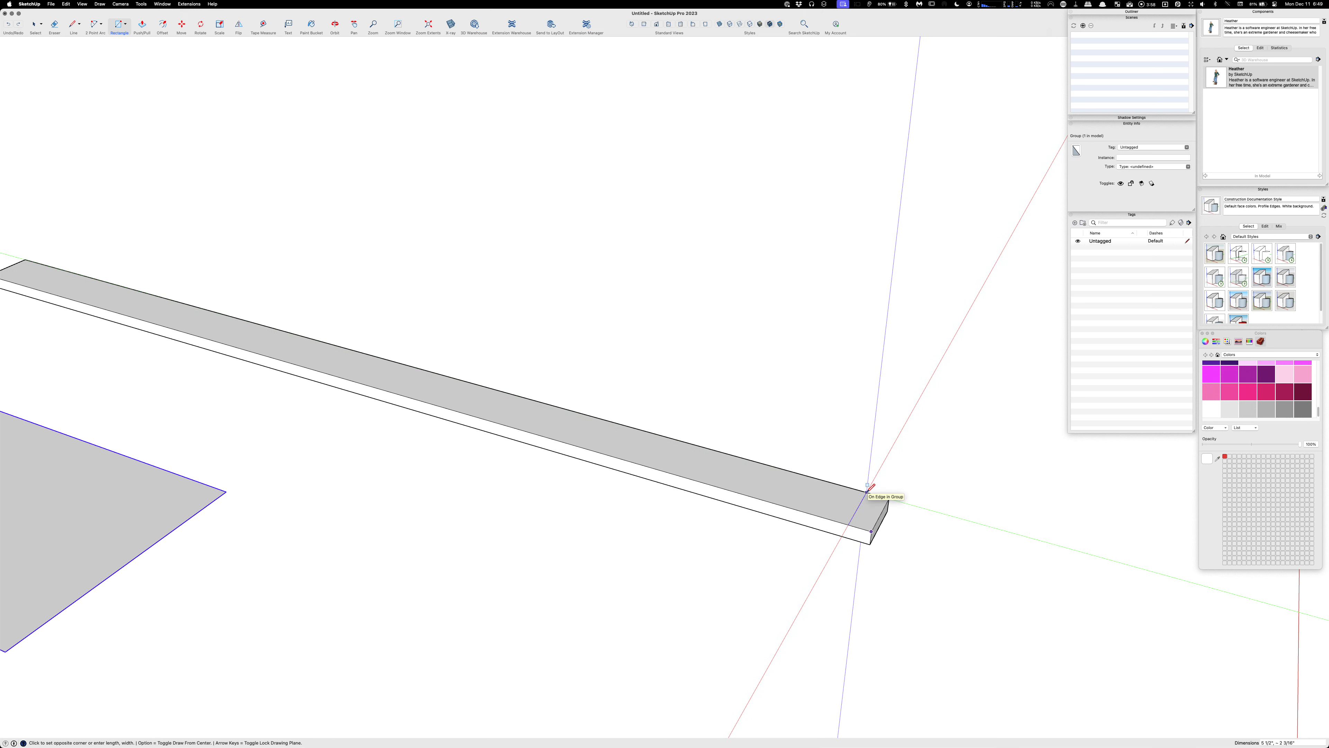
pyautogui.press('Up')
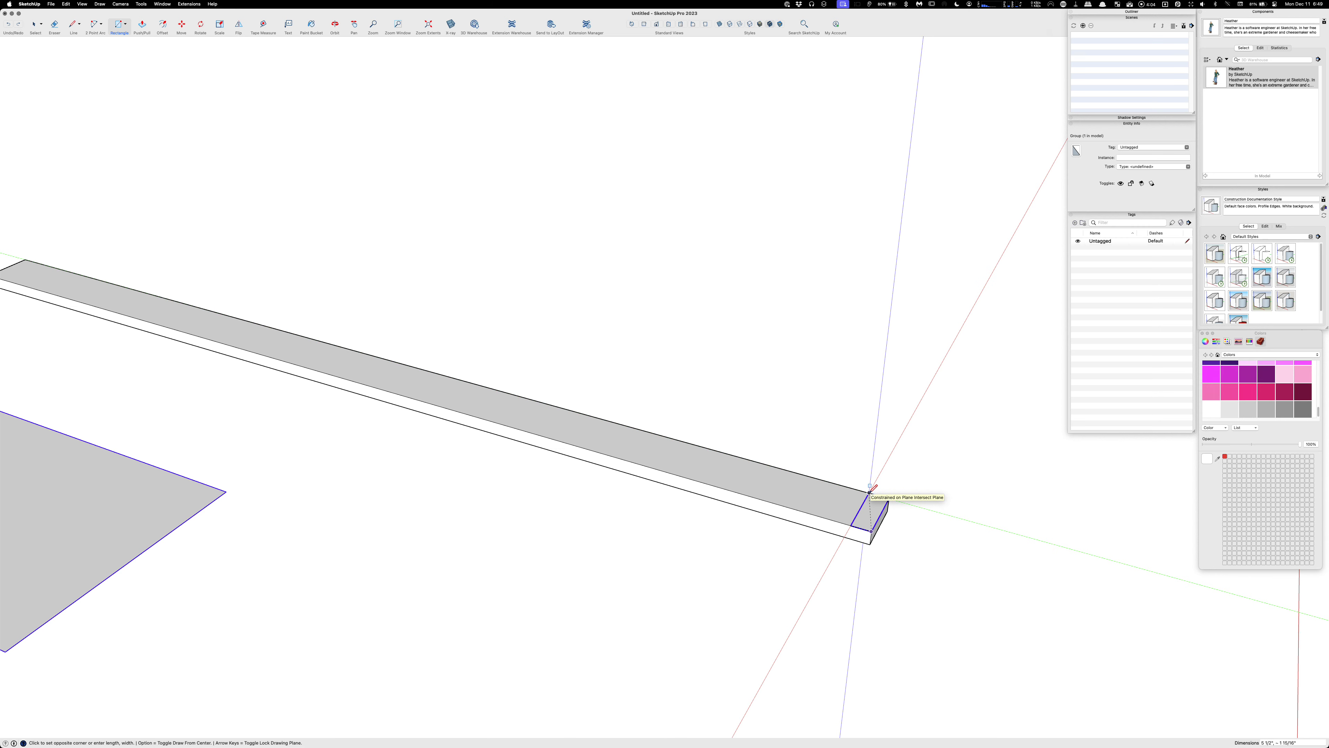
pyautogui.scroll(4, 869, 492)
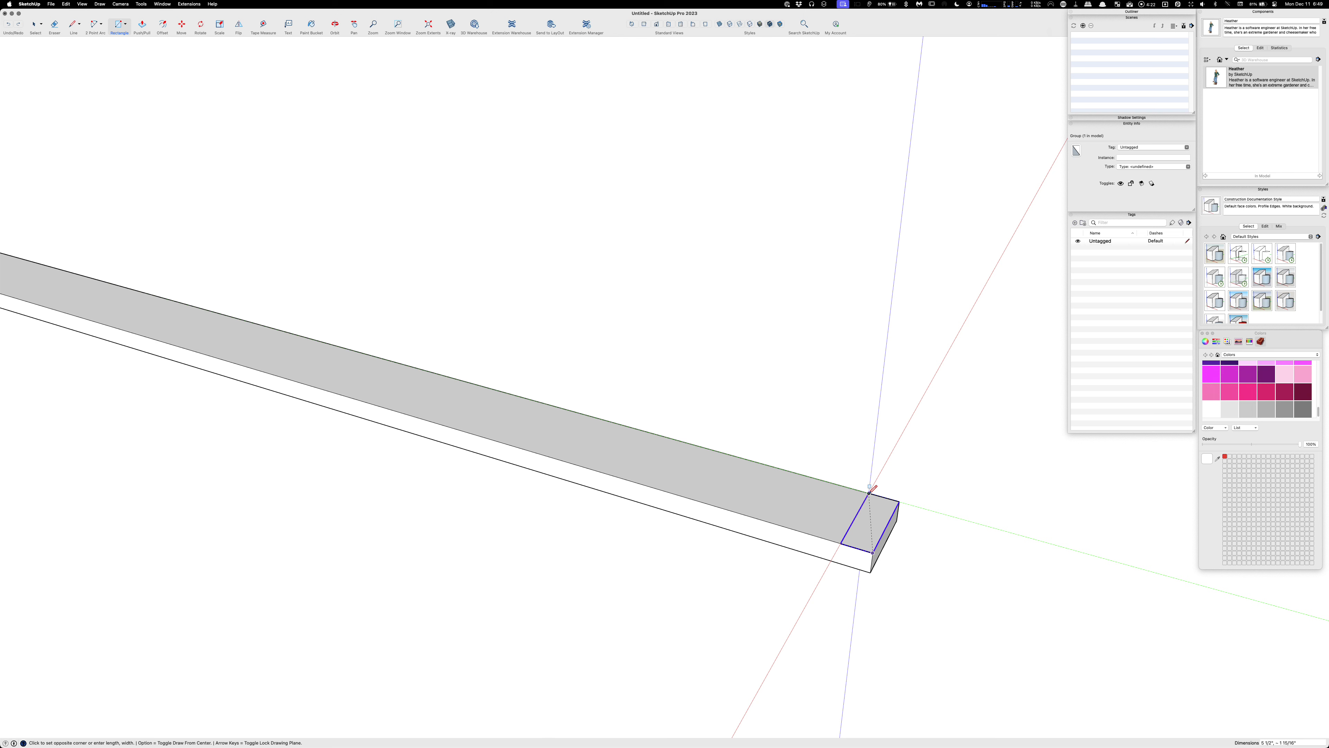
pyautogui.write(',')
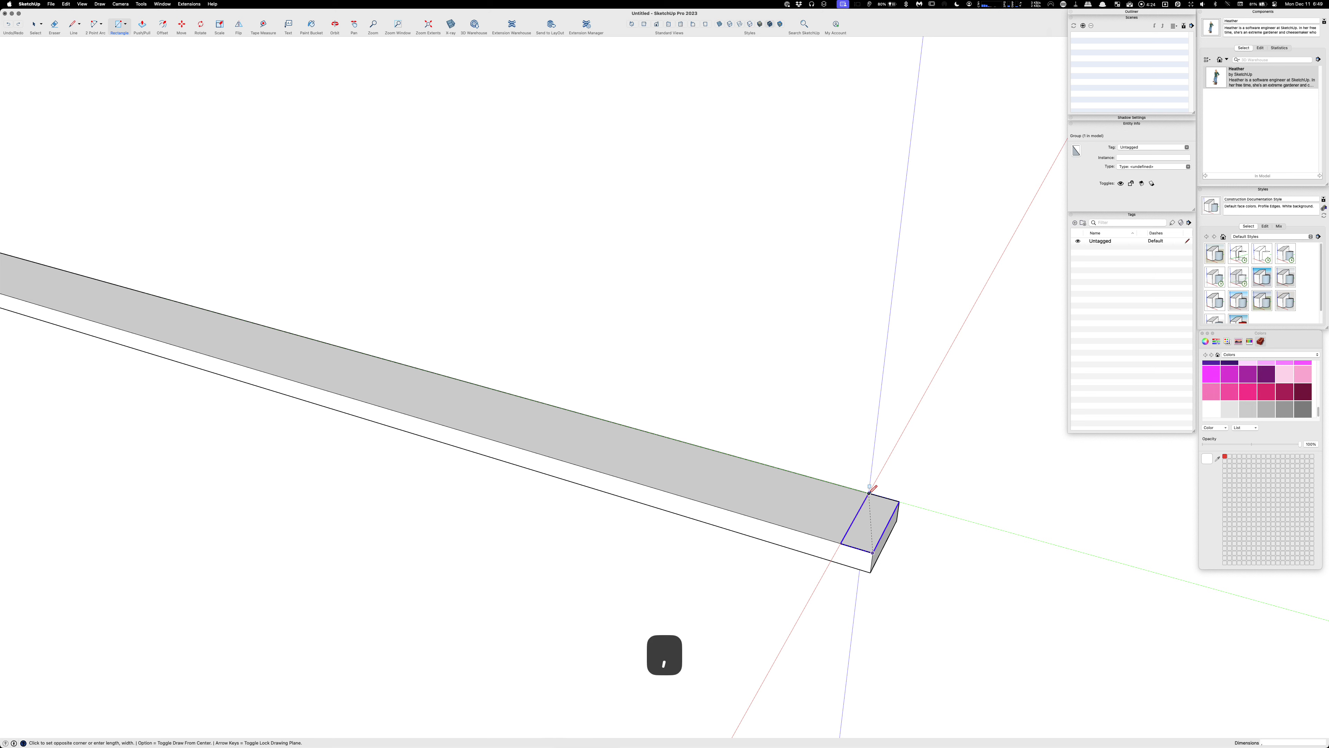
pyautogui.write('1.5')
pyautogui.press('Return')
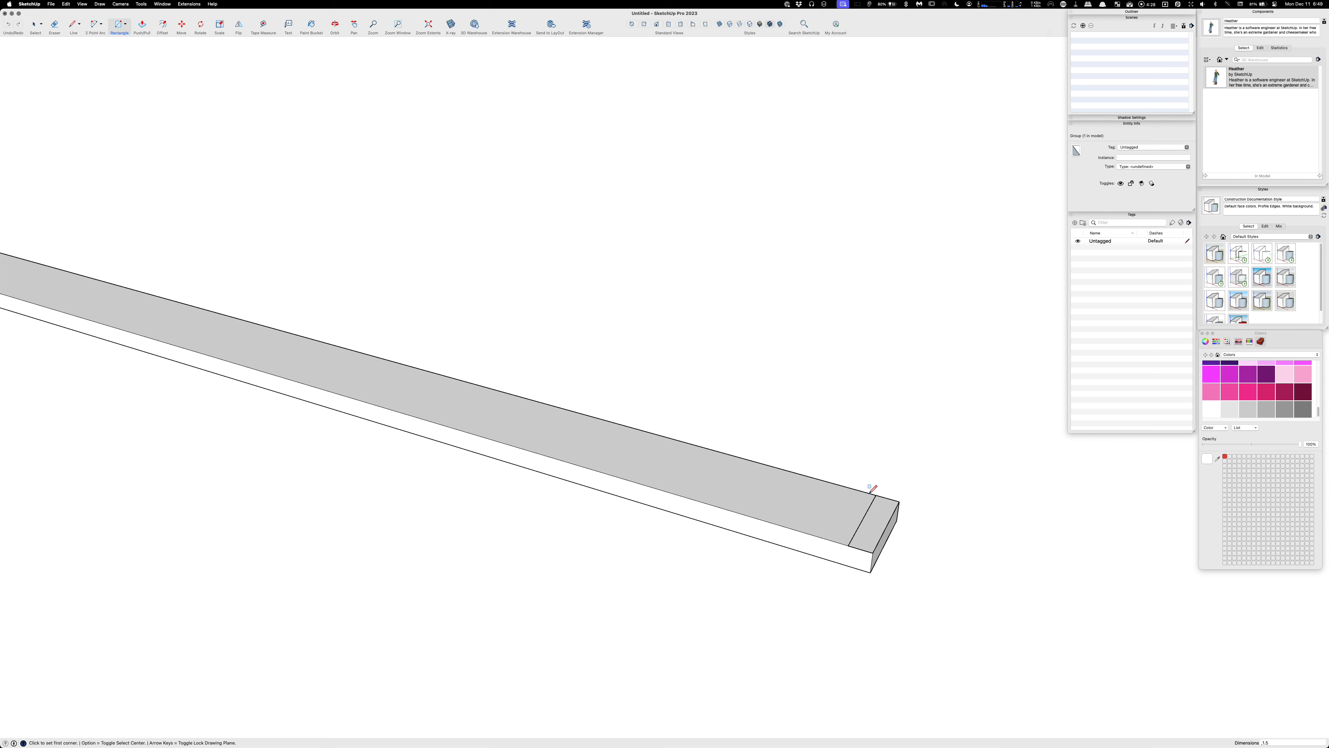
# Push/Pull the small end rectangle upward about 1' 2 5/8" to form an upright stud
pyautogui.press('p')
pyautogui.click(882, 515)
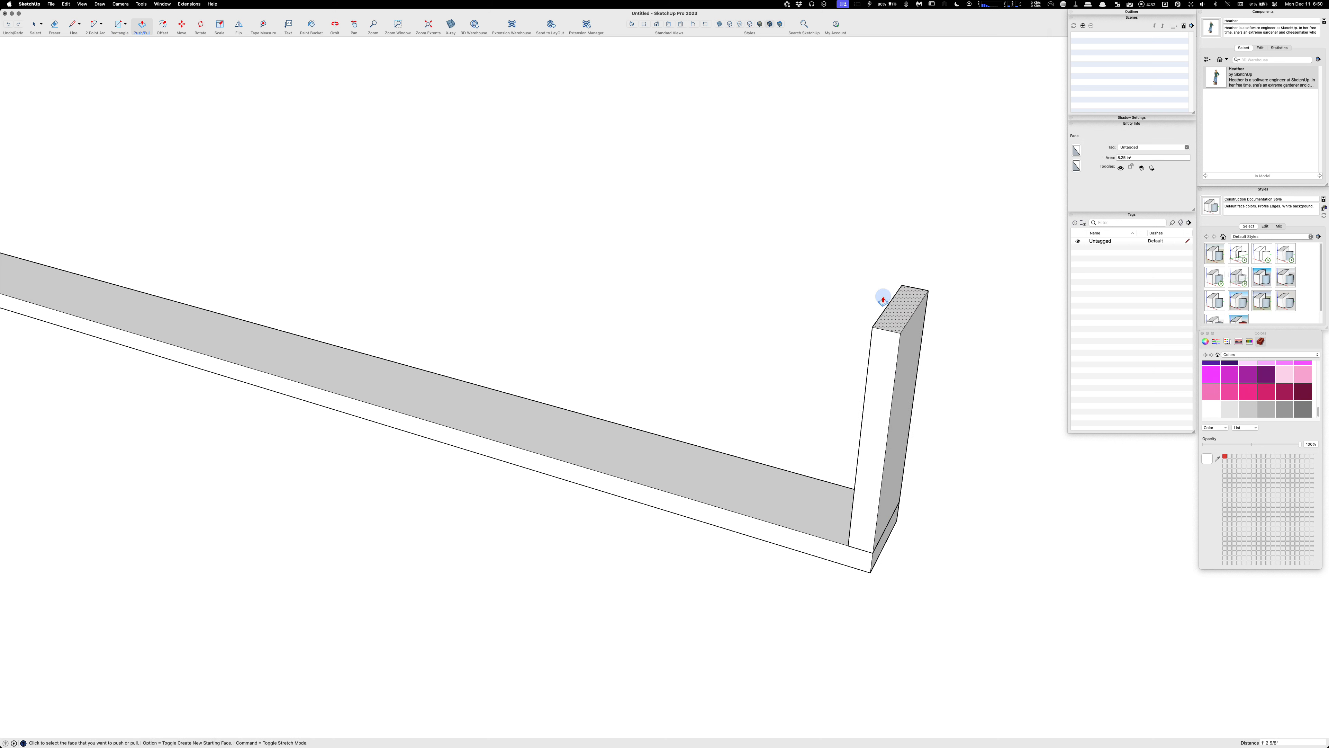
pyautogui.click(883, 302)
# Select all faces and edges of the upright stud and make them a group
pyautogui.press('space')
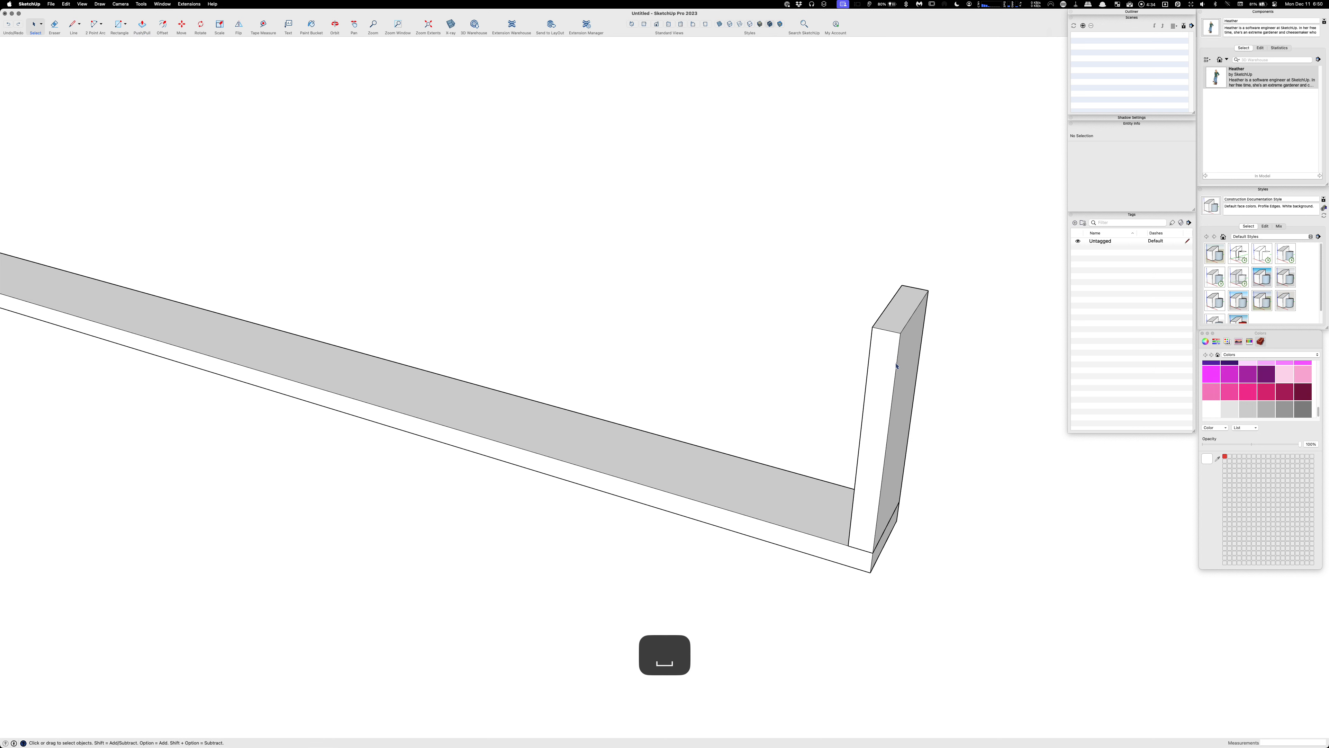
pyautogui.tripleClick(896, 366)
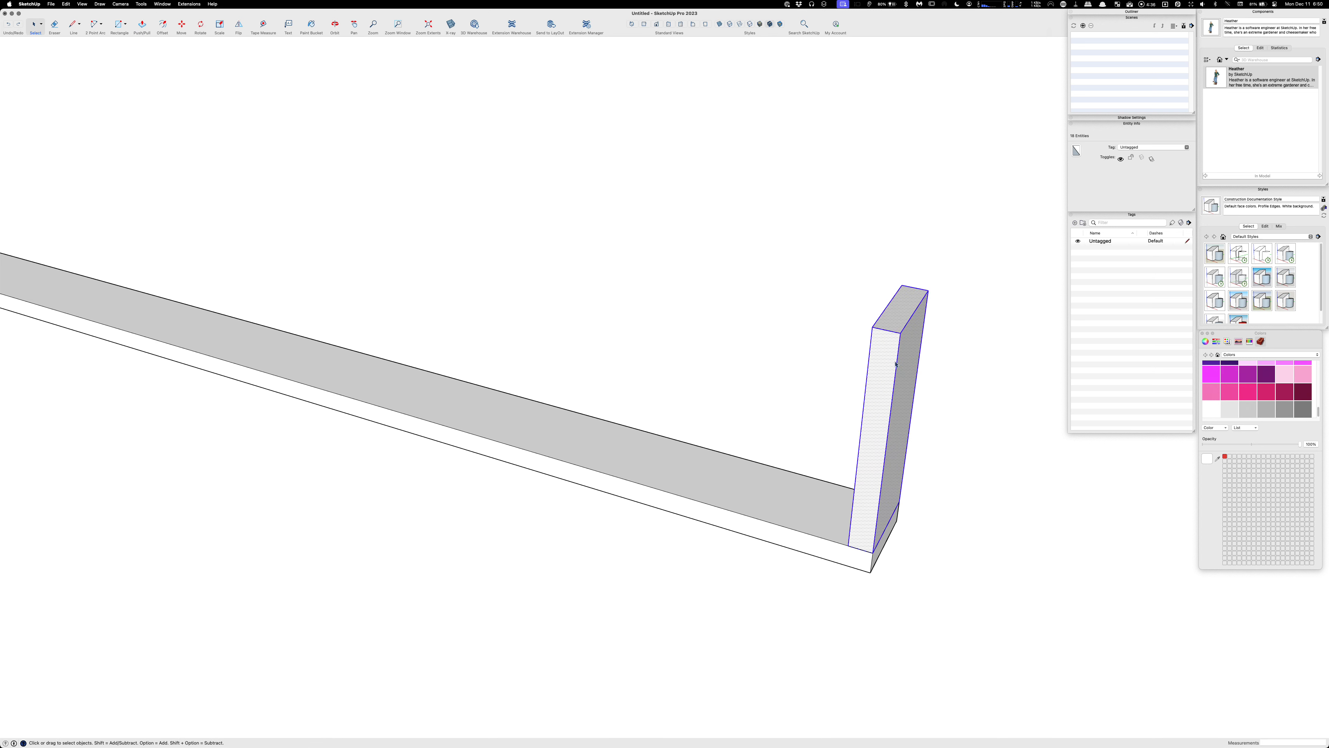
pyautogui.press('g')
# Select the long board and create a new tag named "001 2x6 plate"
pyautogui.moveTo(922, 510); pyautogui.dragTo(870, 496, button='middle')
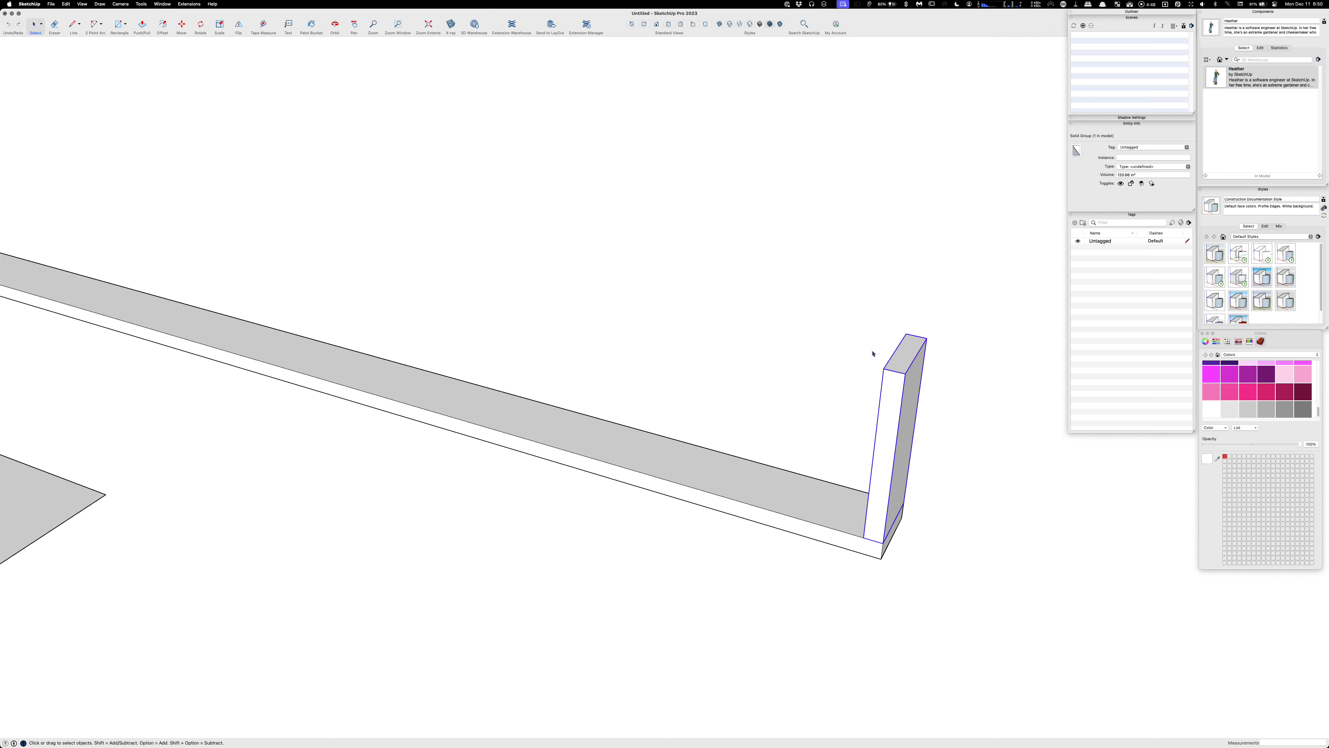
pyautogui.scroll(2, 781, 411)
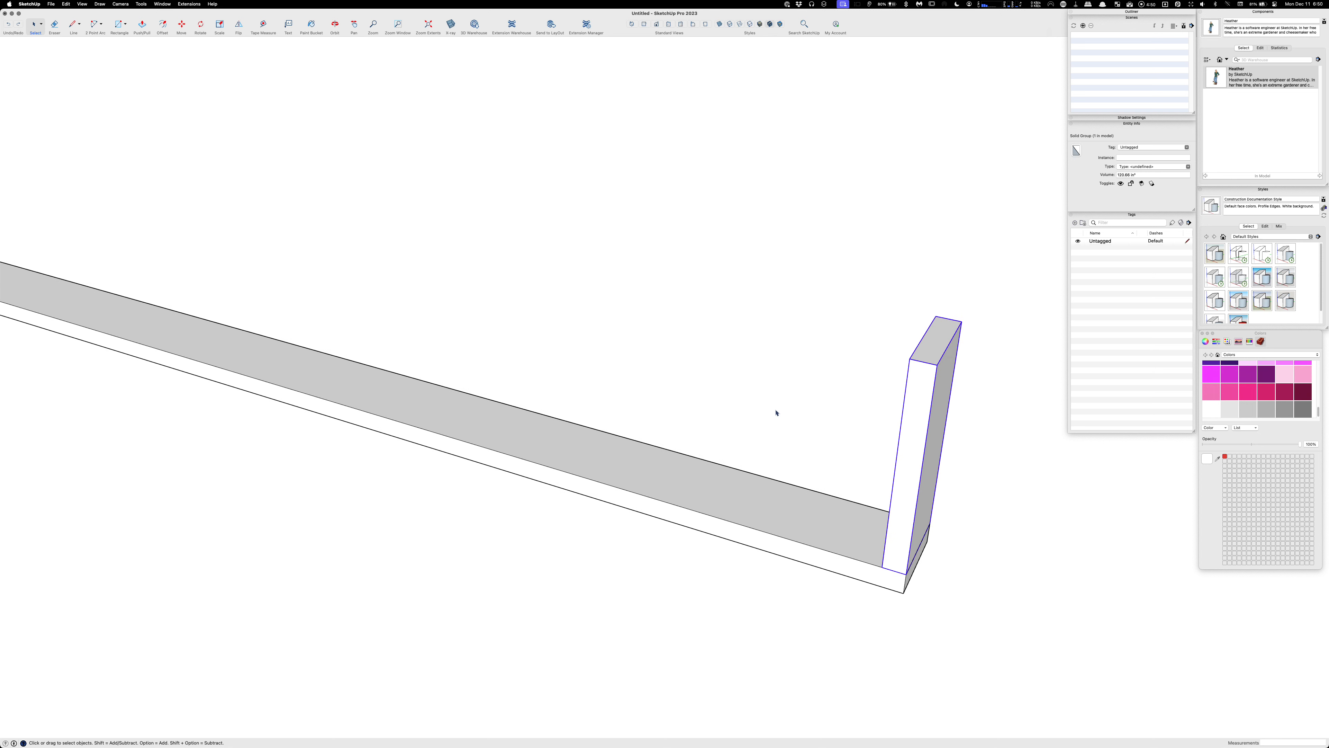
pyautogui.scroll(-2, 777, 411)
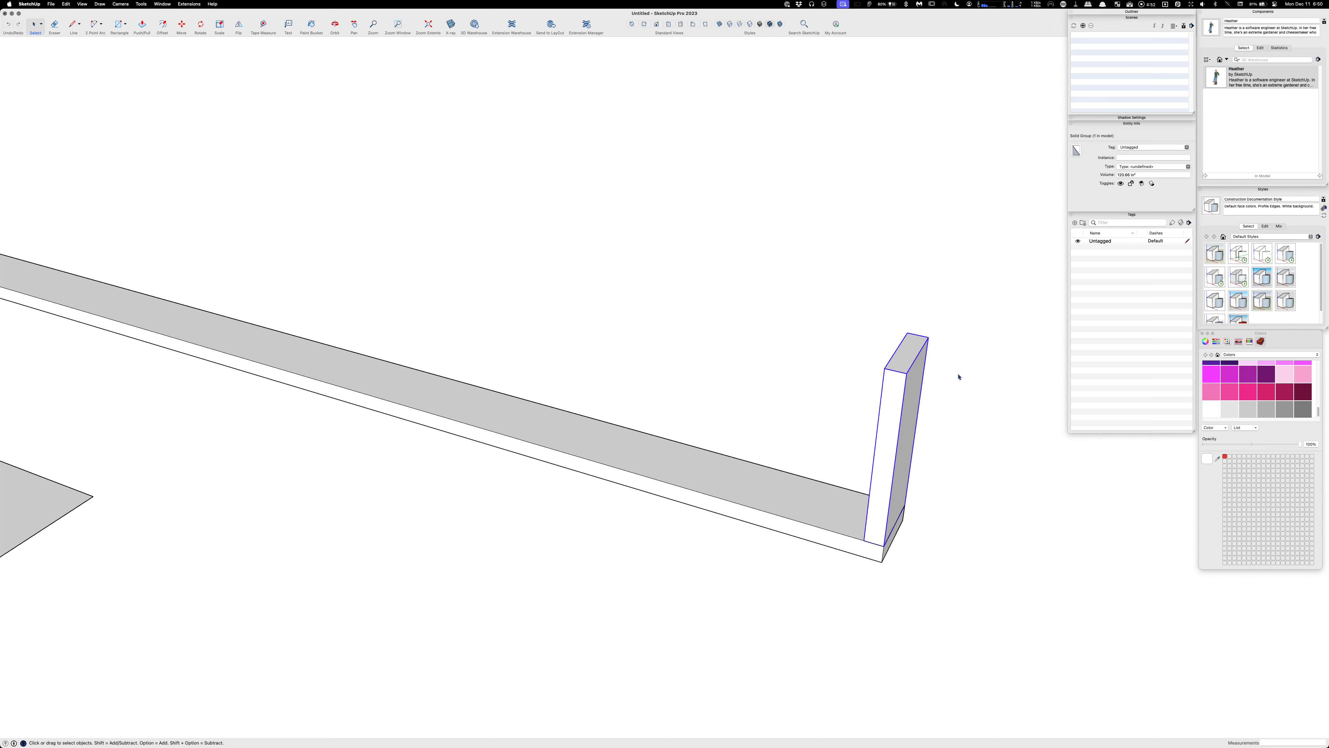
pyautogui.moveTo(941, 466); pyautogui.dragTo(1001, 467, button='middle')
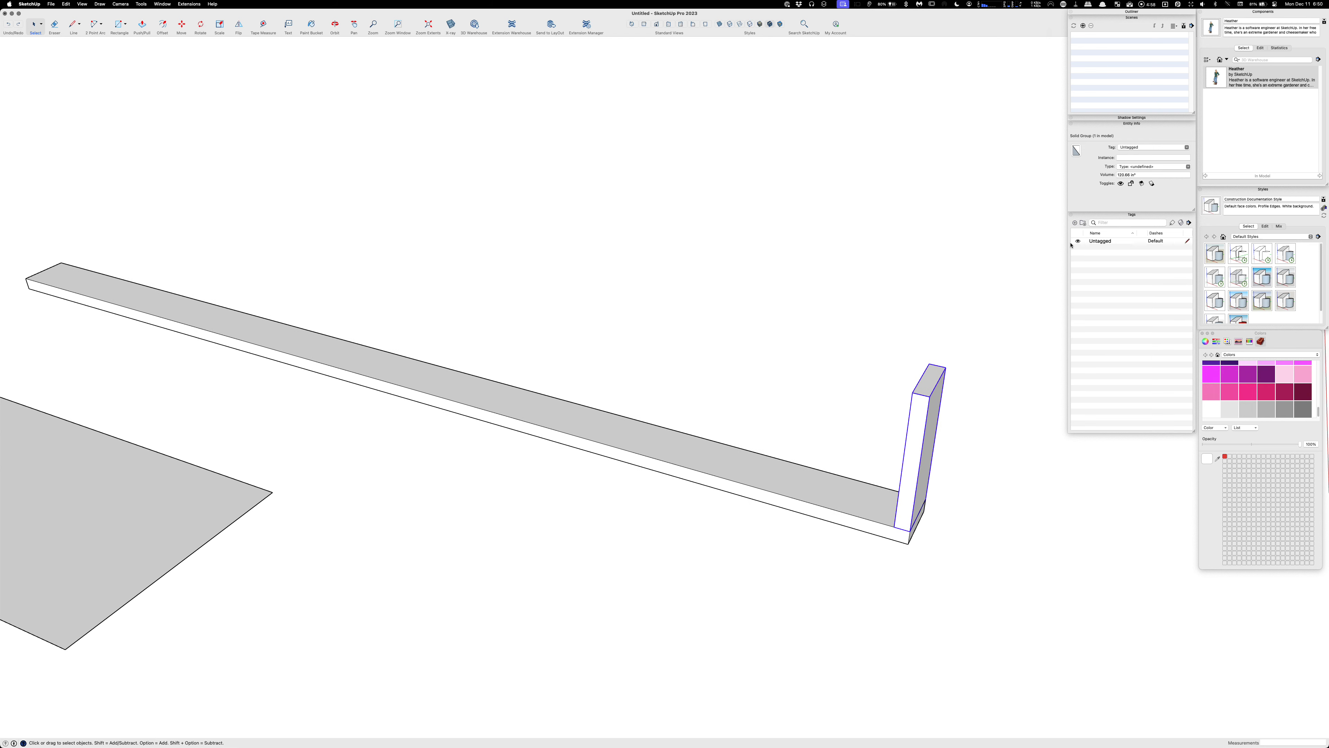
pyautogui.click(624, 457)
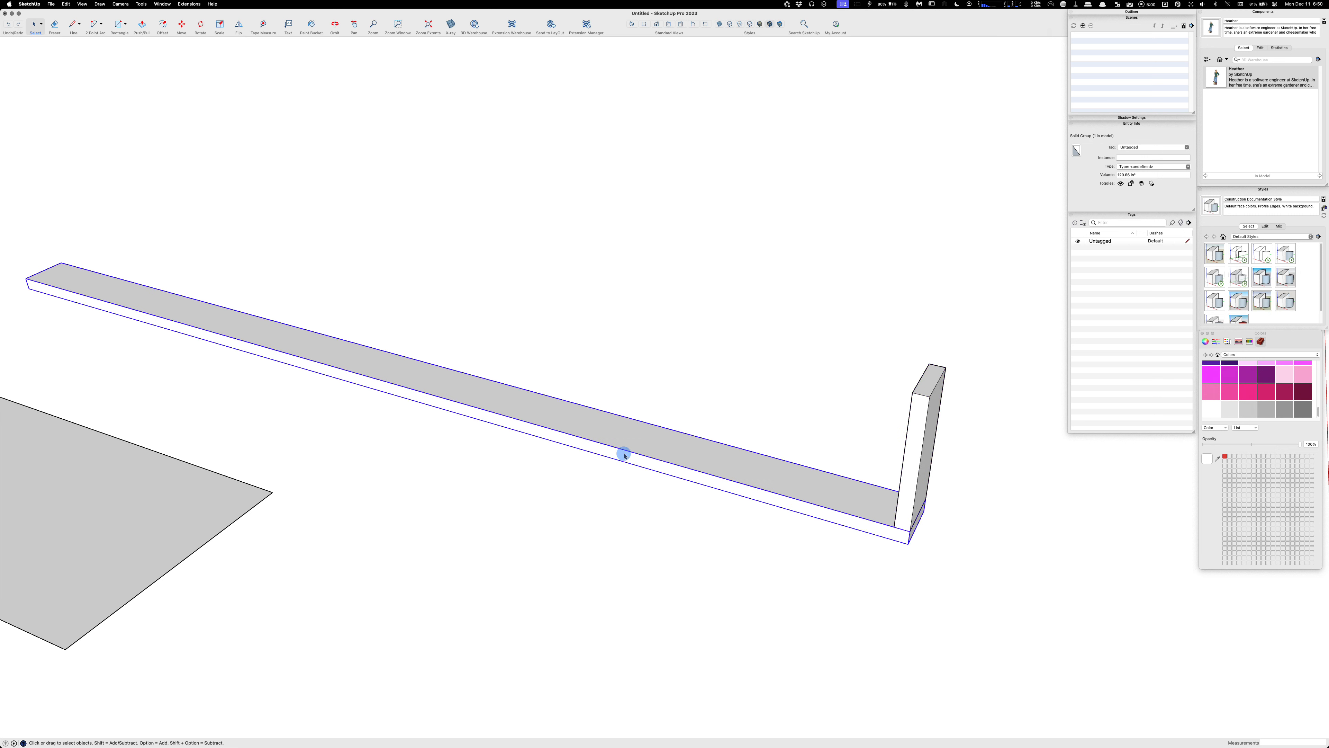
pyautogui.click(1074, 223)
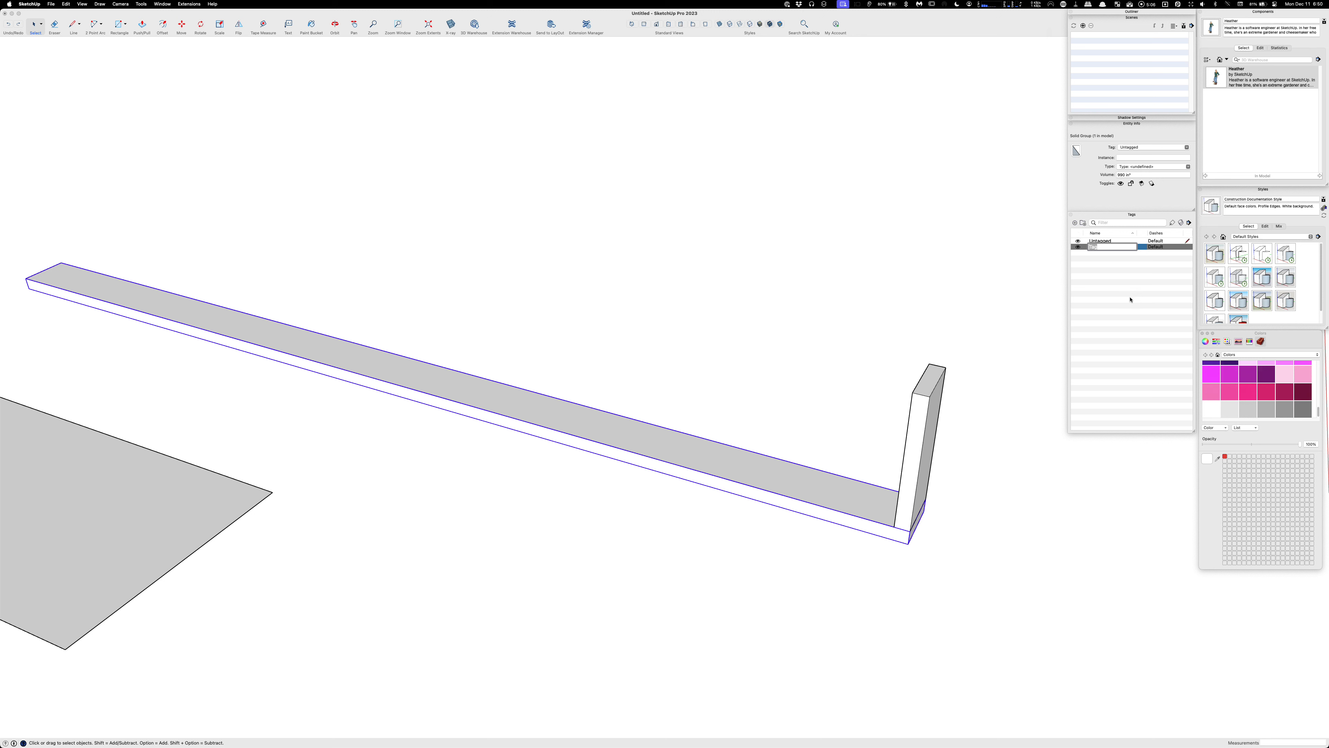
pyautogui.write('001 2x')
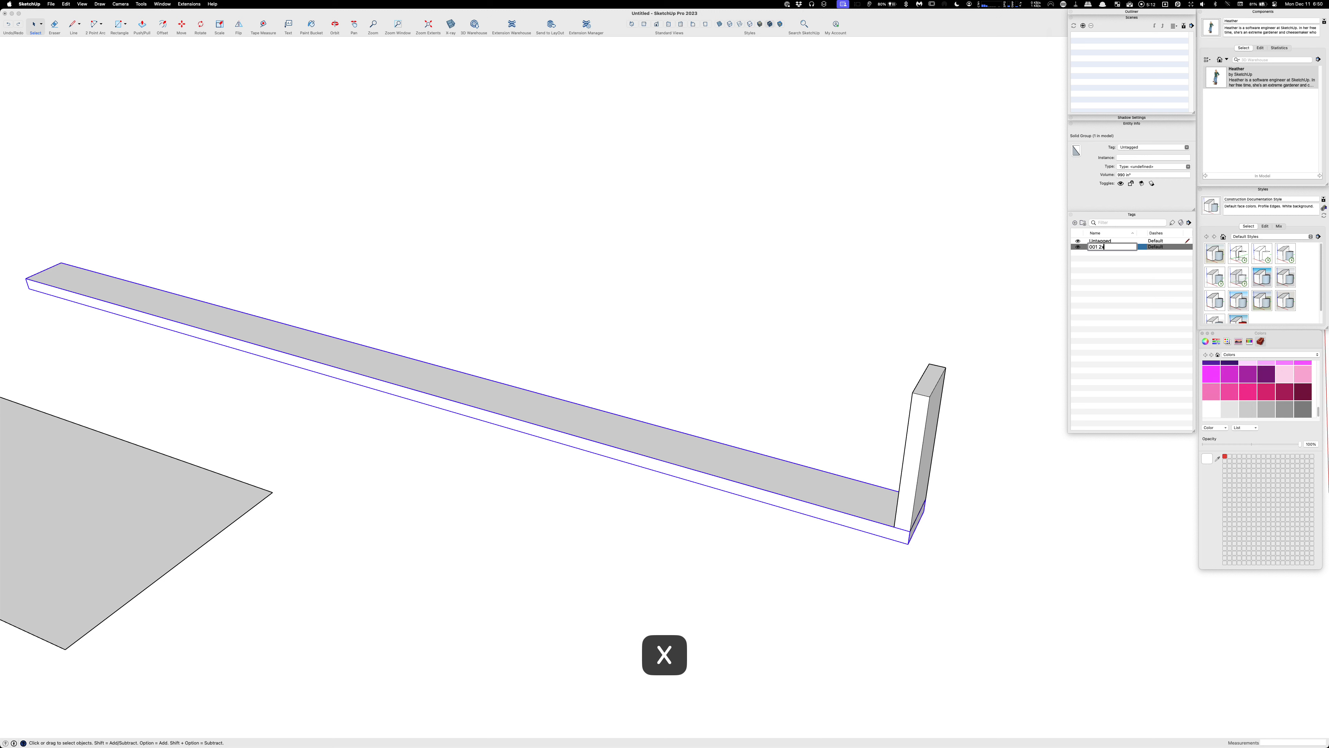
pyautogui.write('6 plate')
pyautogui.press('Return')
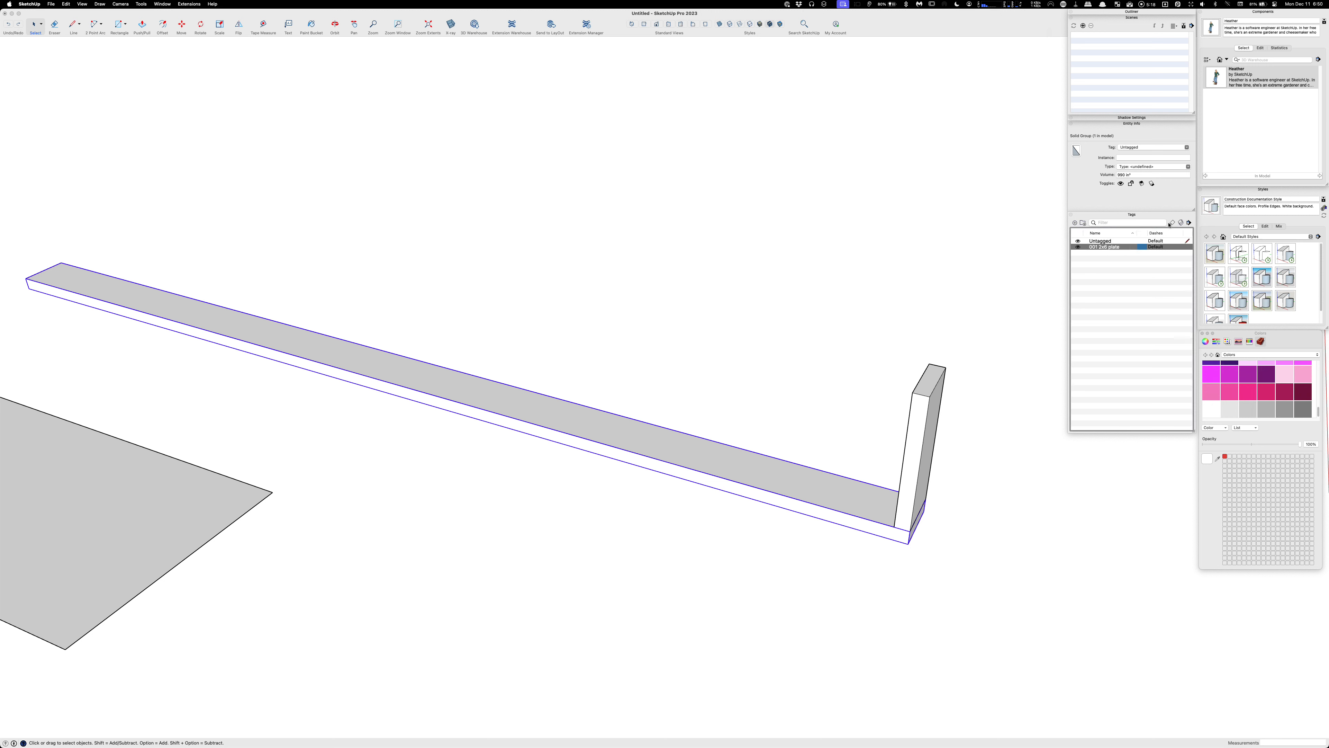
# Apply the 001 2x6 plate tag to the long board with the Tag tool and check its assigned tag
pyautogui.click(1170, 223)
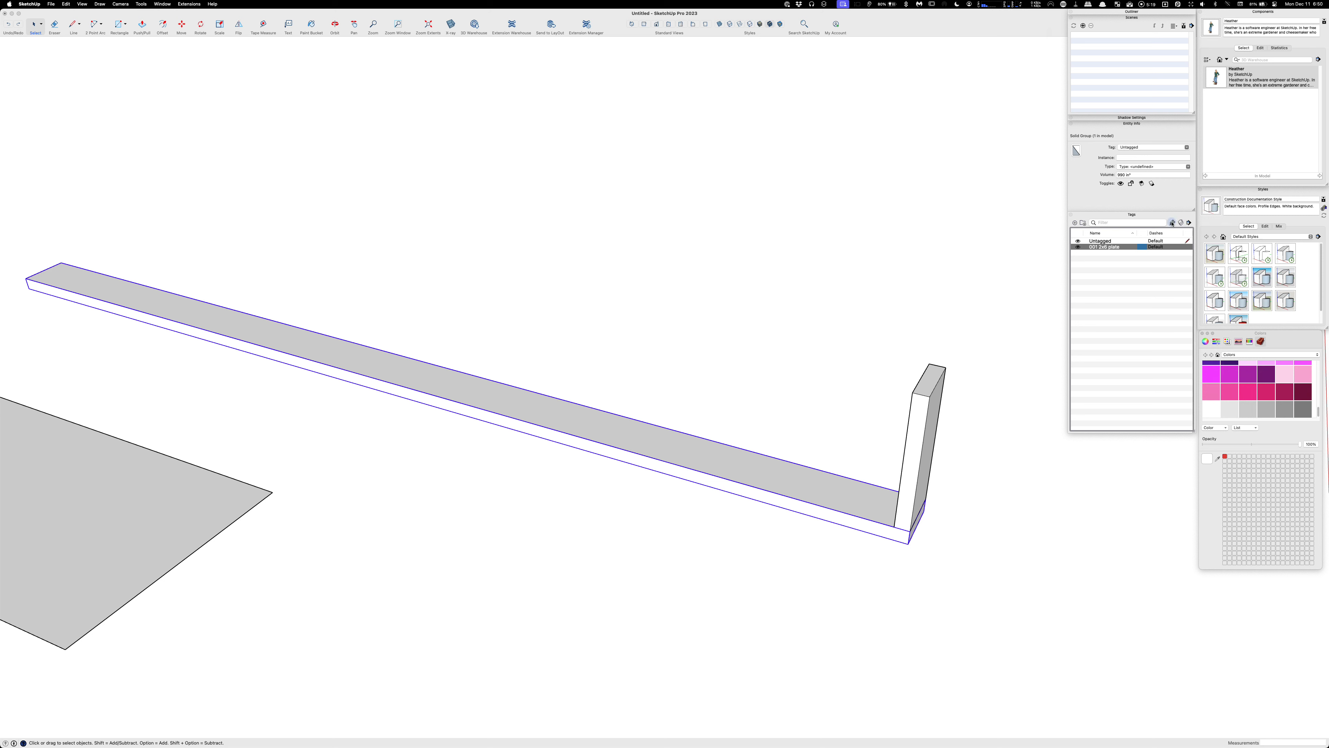
pyautogui.click(595, 416)
pyautogui.press('Escape')
pyautogui.press('space')
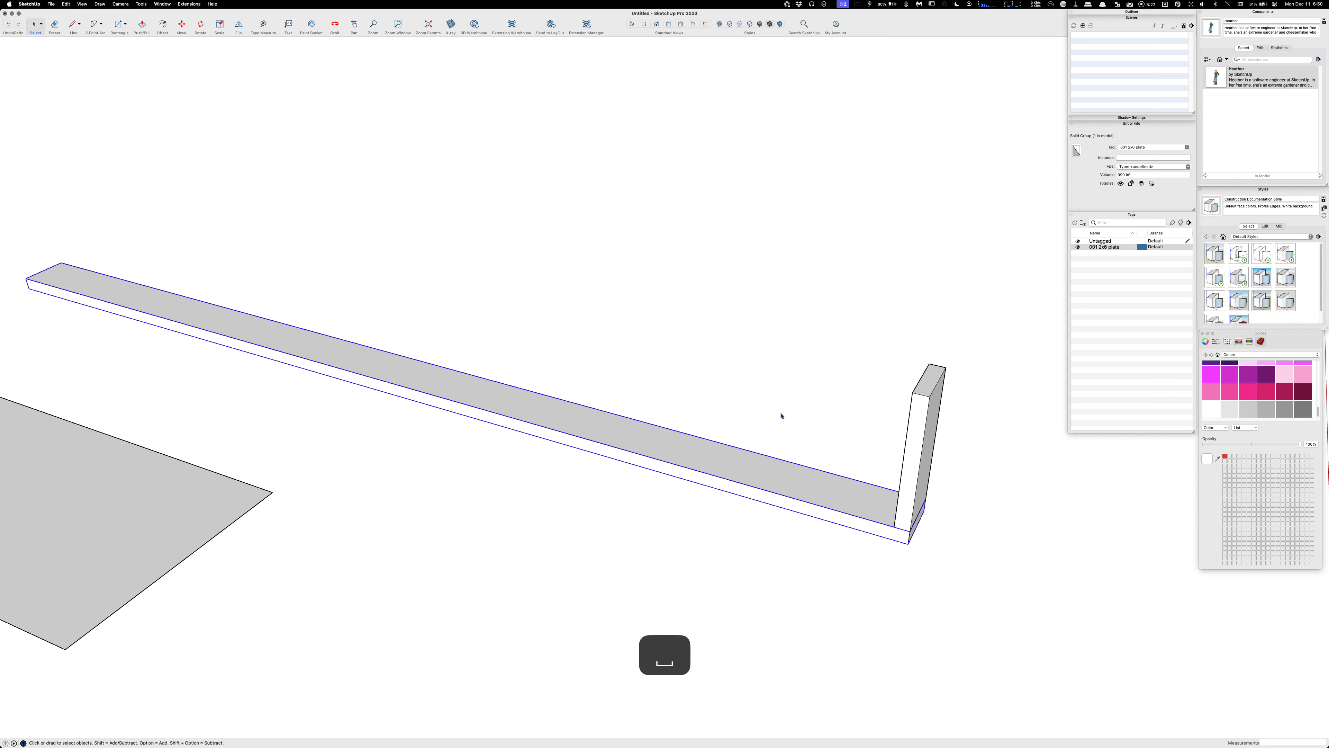
pyautogui.click(760, 386)
pyautogui.click(704, 470)
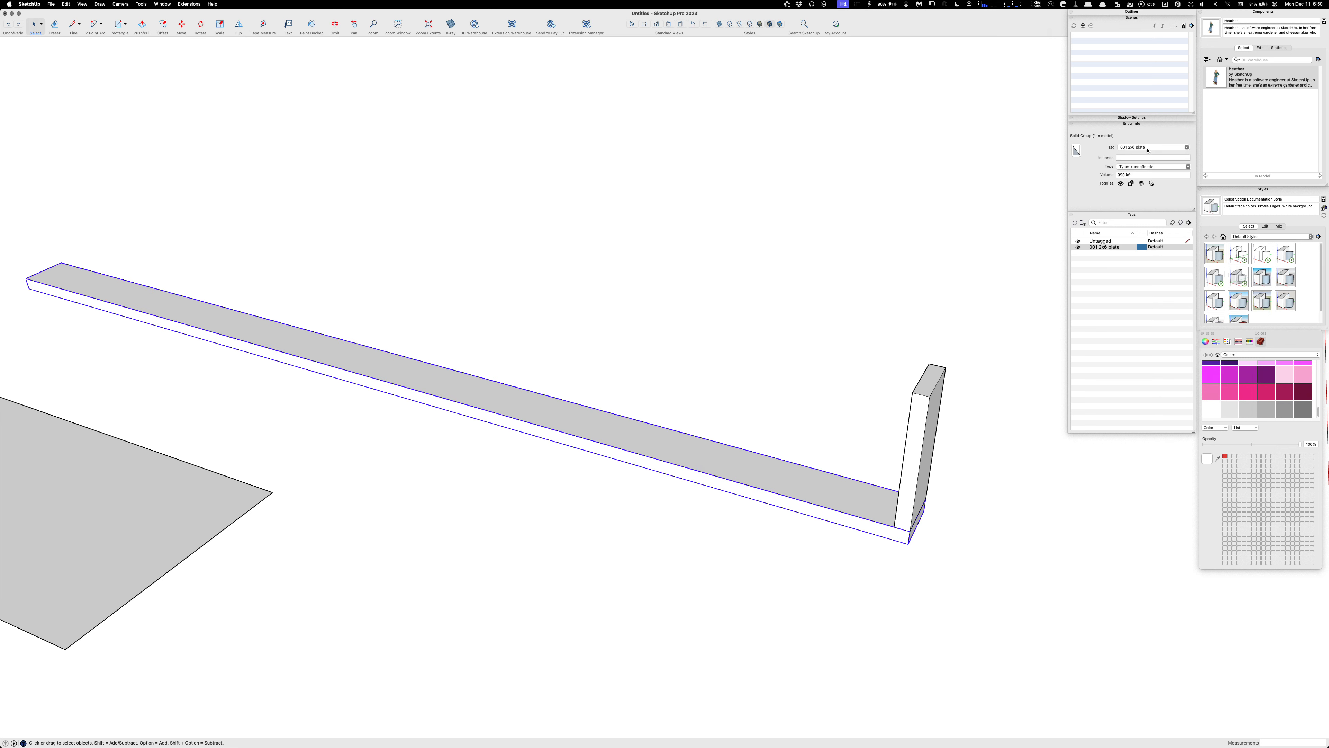
pyautogui.click(713, 274)
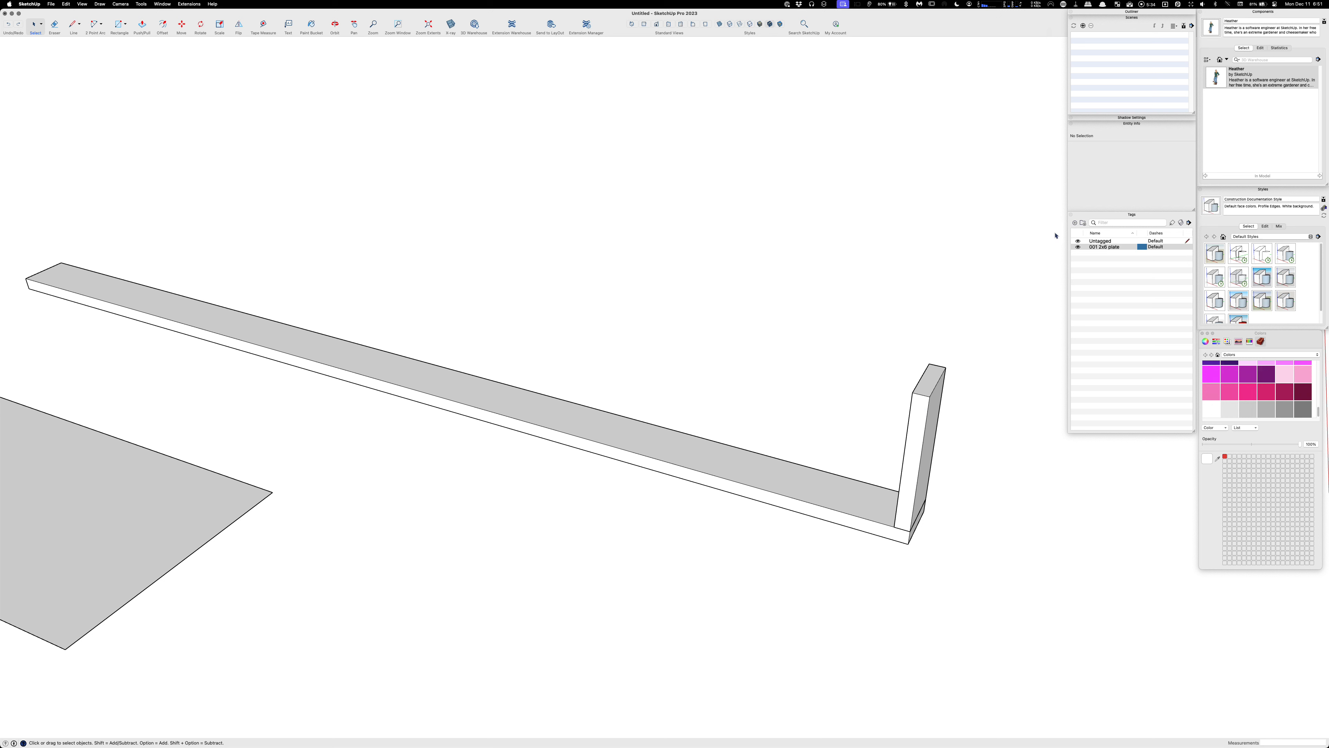
# Create a tag named "005 2x6 stud" and apply it to the upright stud
pyautogui.click(1075, 223)
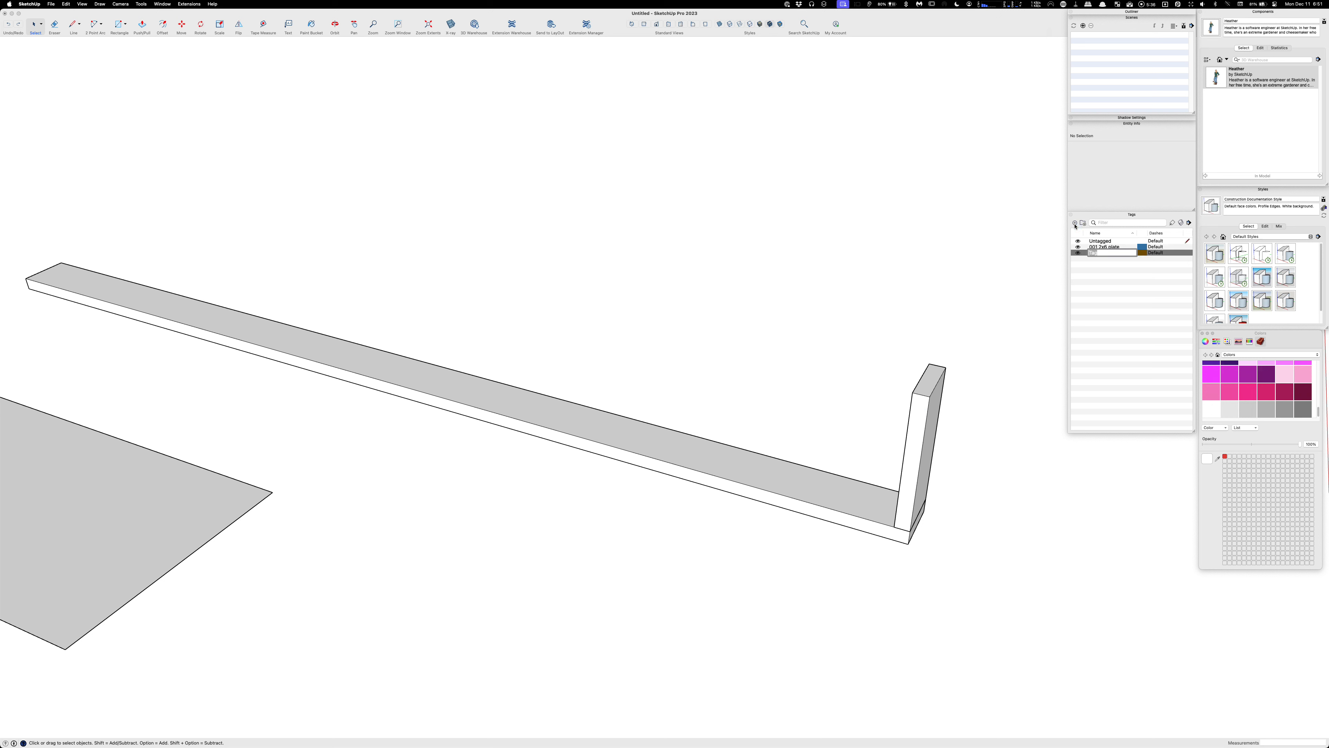
pyautogui.write('005')
pyautogui.write('2x')
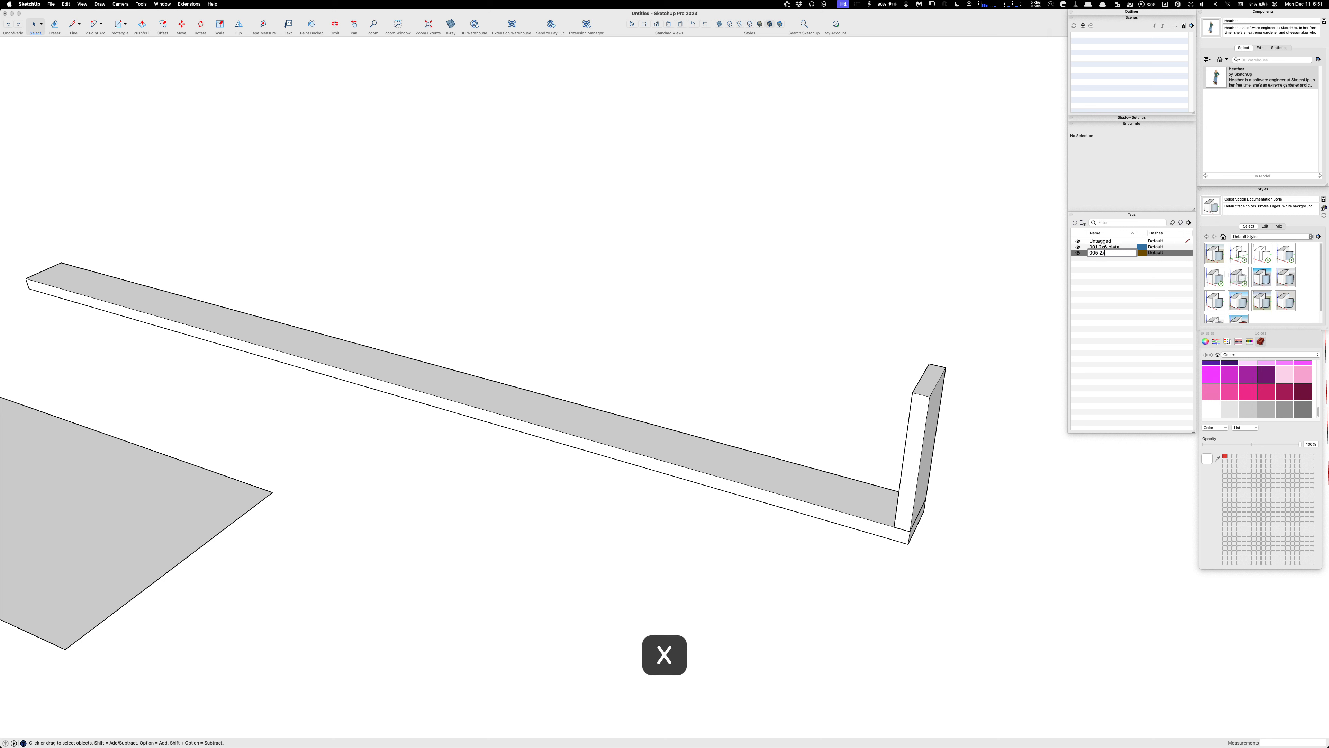
pyautogui.write('6 stud')
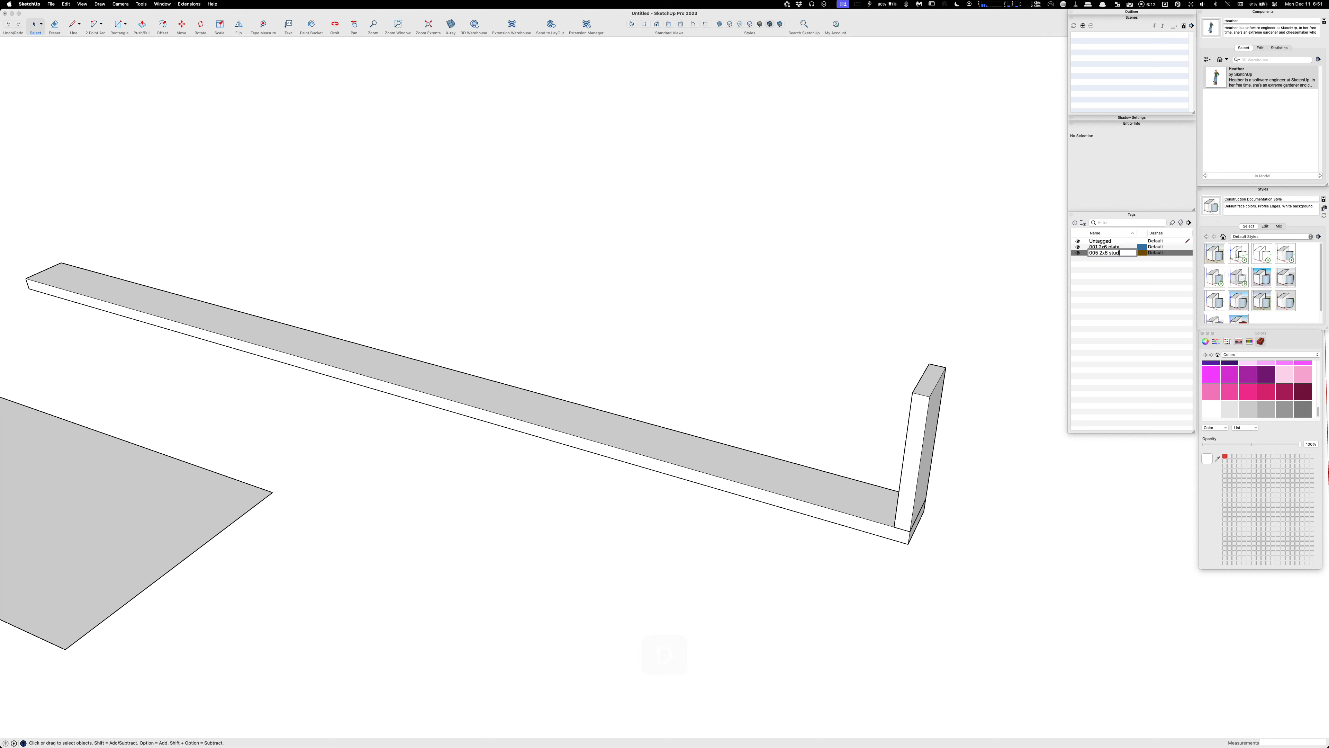
pyautogui.press('Return')
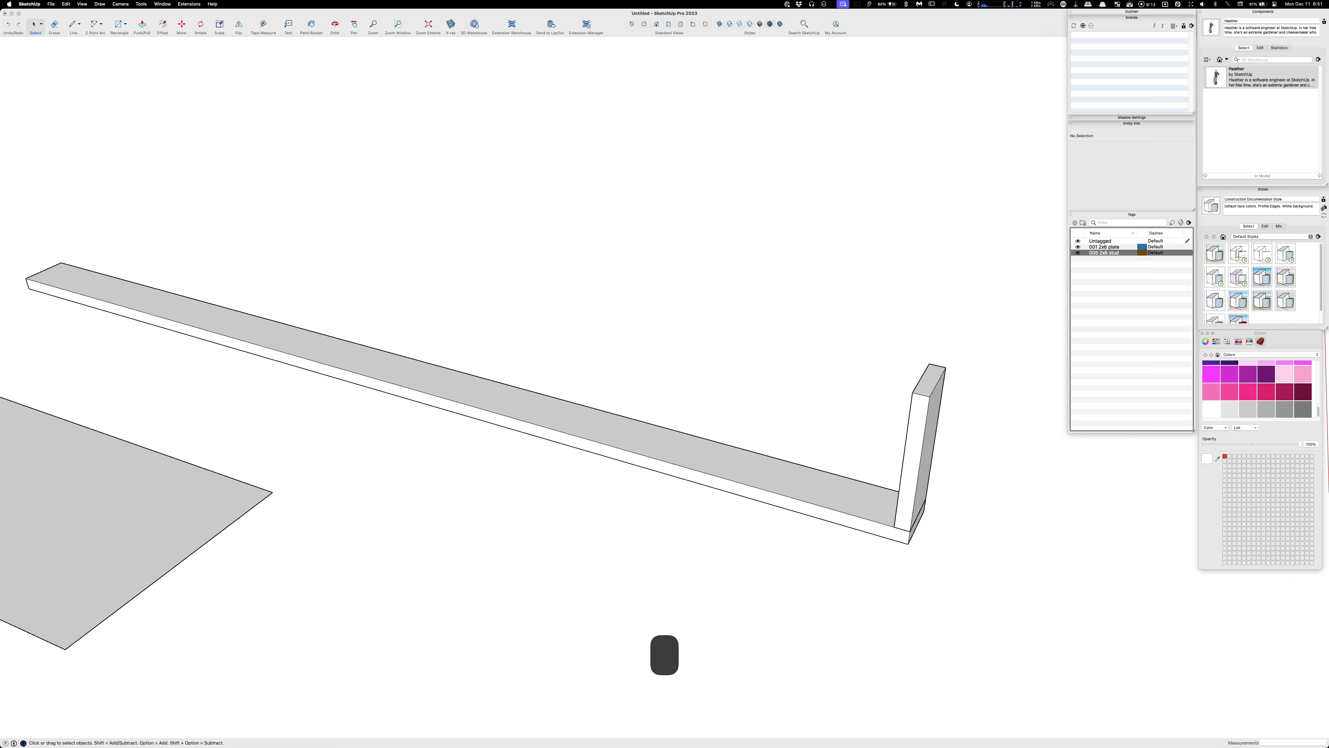
pyautogui.click(1172, 222)
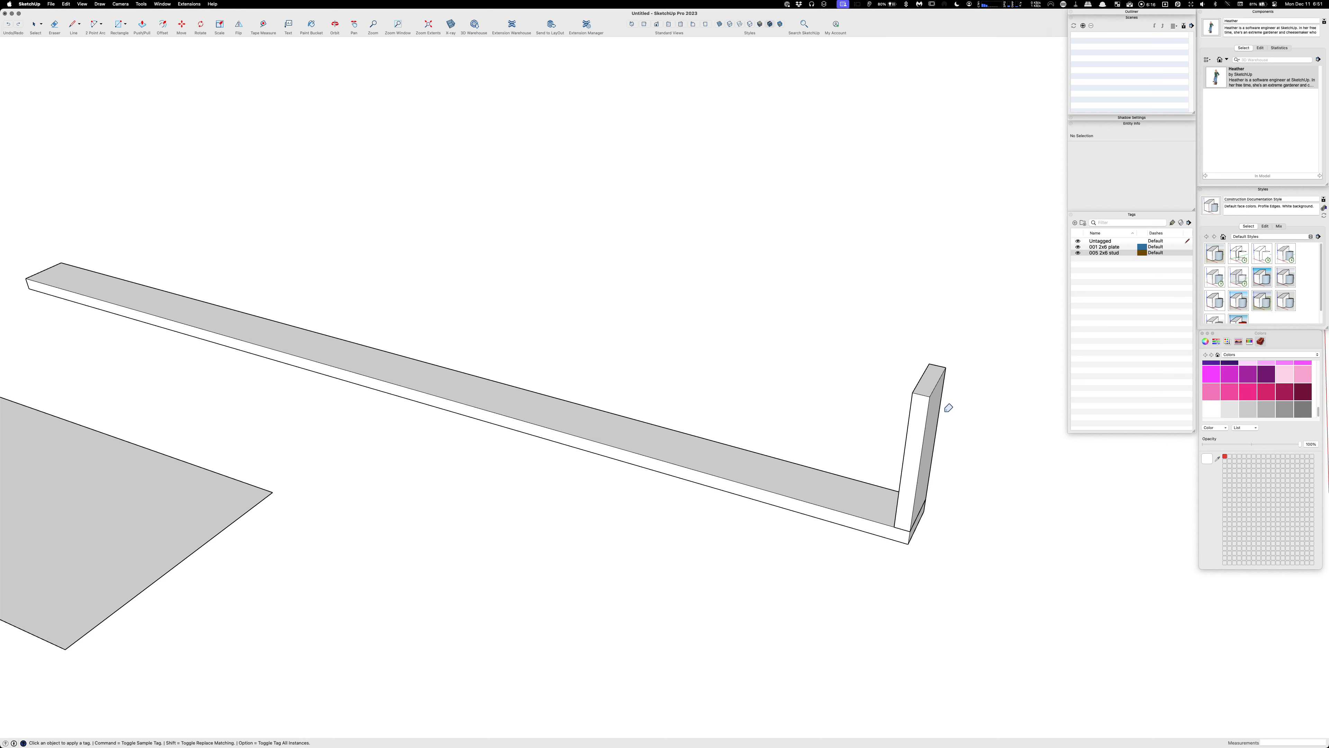
pyautogui.press('space')
# Mirror a copy of the stud to the board's far end with the Flip tool, using the green plane at the board's midpoint
pyautogui.scroll(-3, 909, 361)
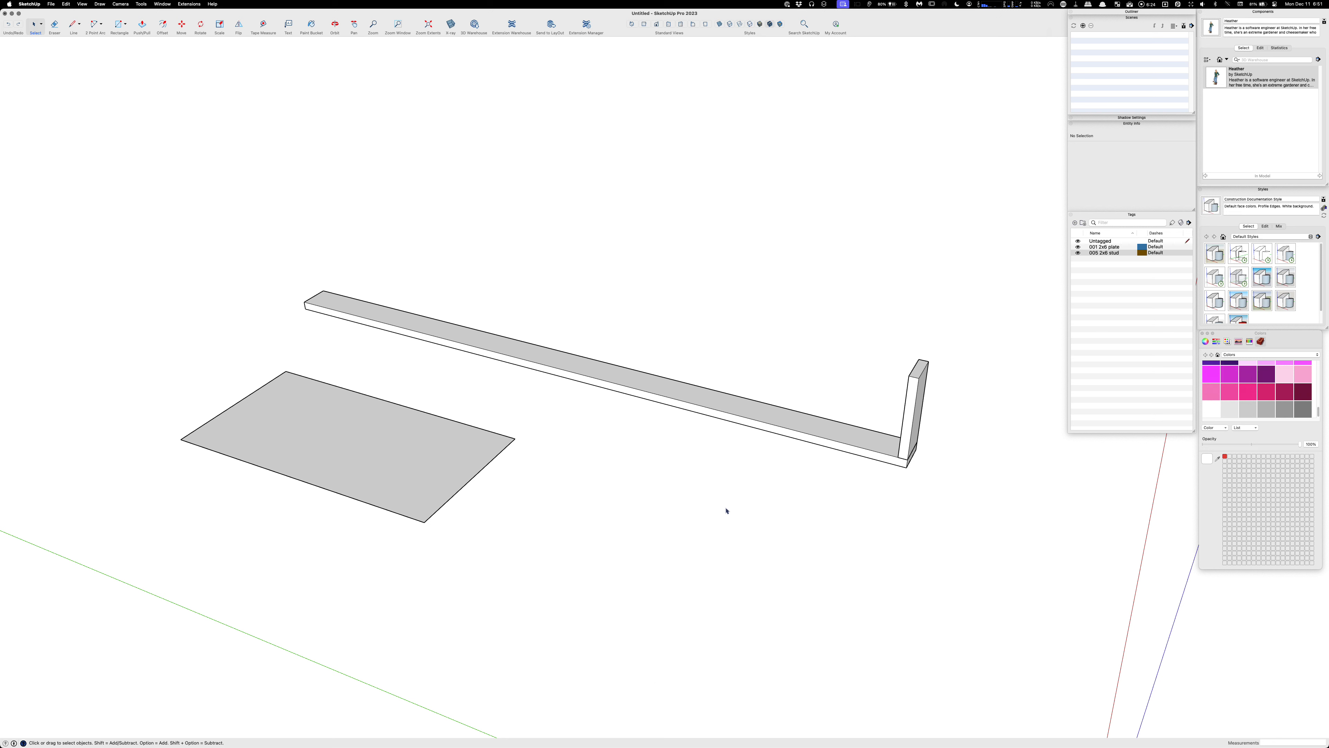
pyautogui.scroll(-3, 846, 489)
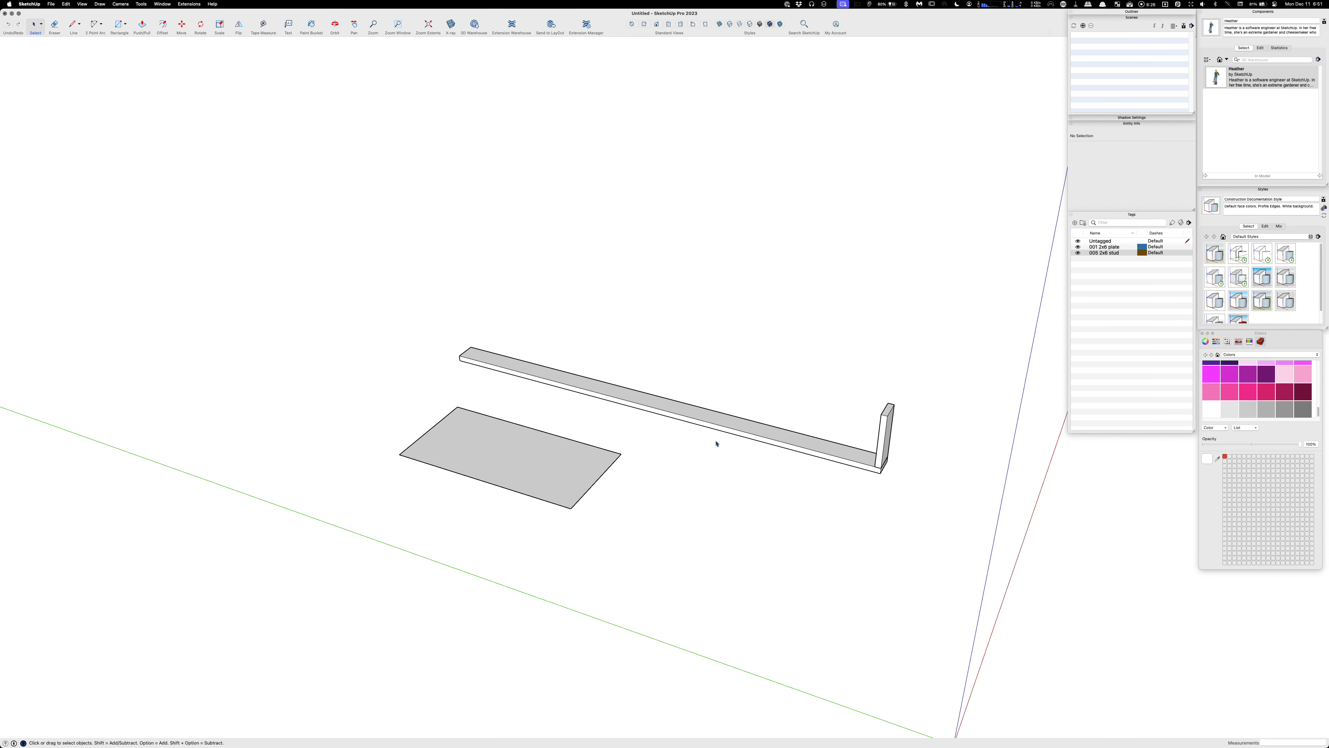
pyautogui.scroll(1, 773, 440)
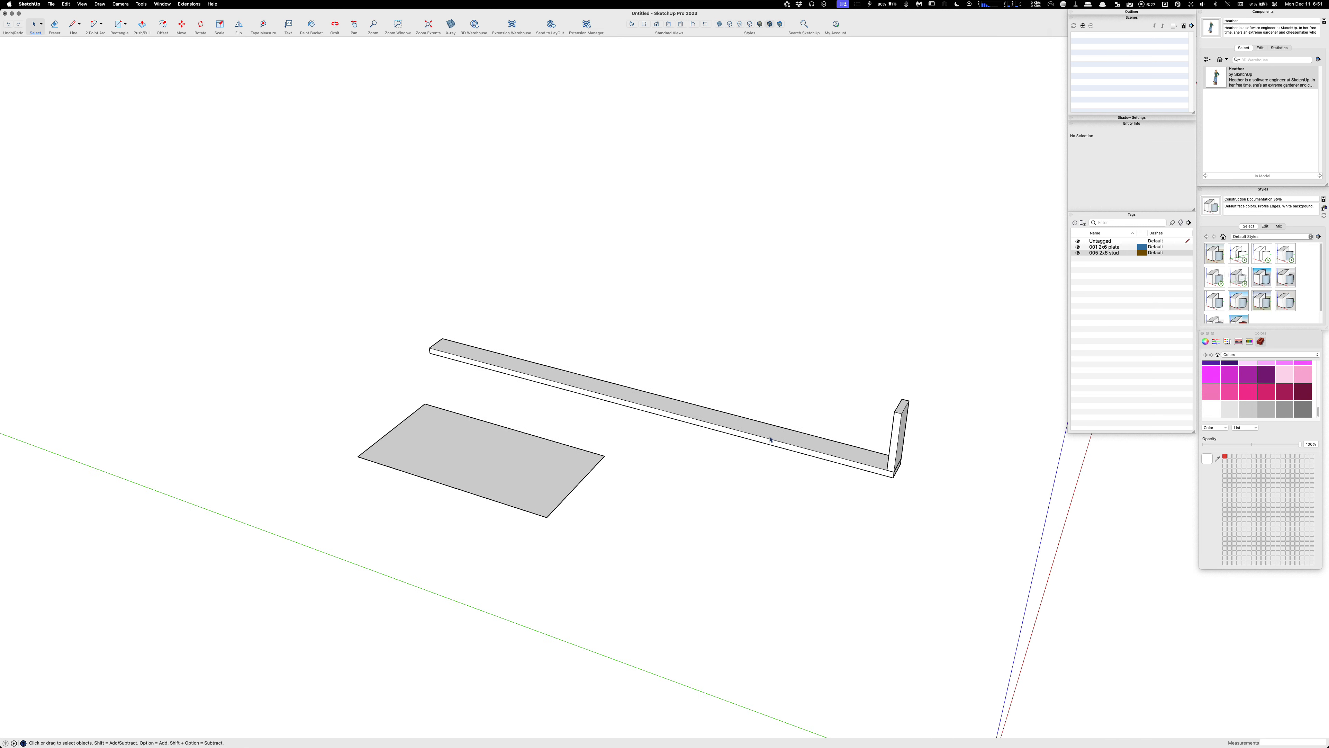
pyautogui.click(895, 436)
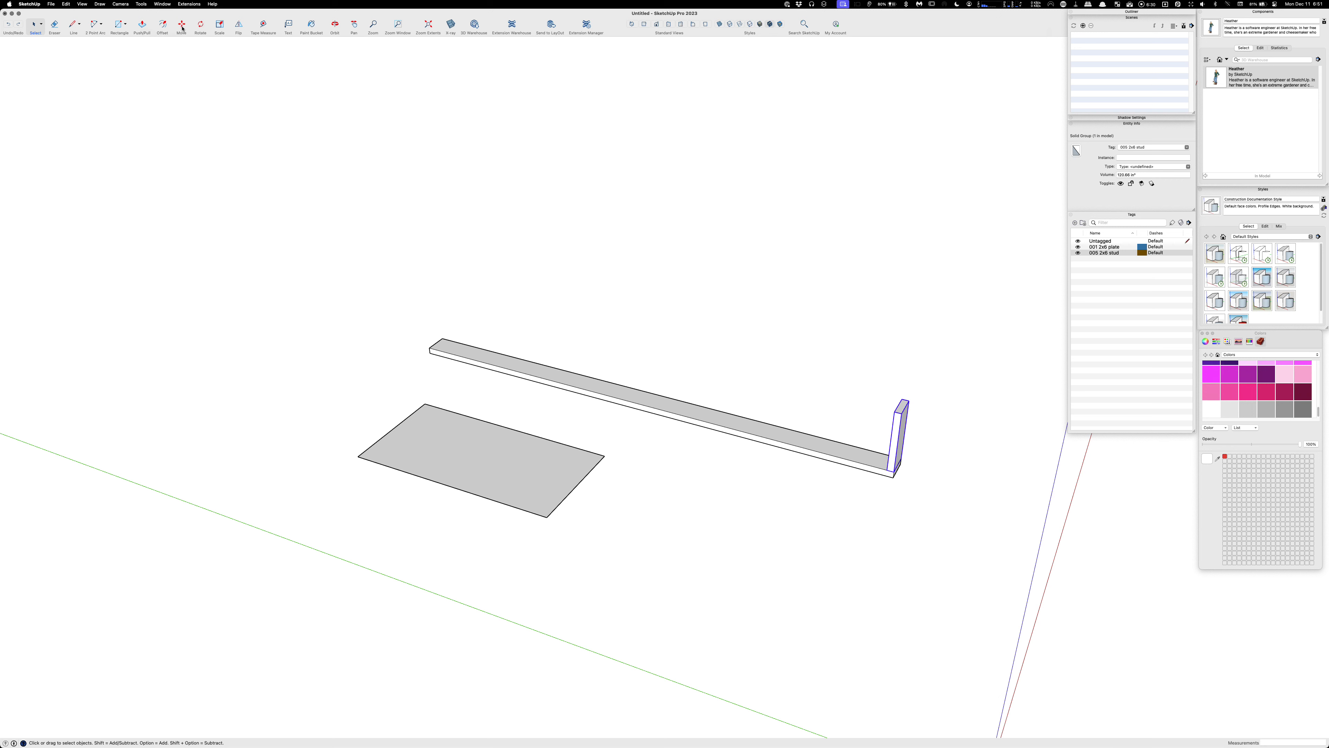
pyautogui.click(238, 25)
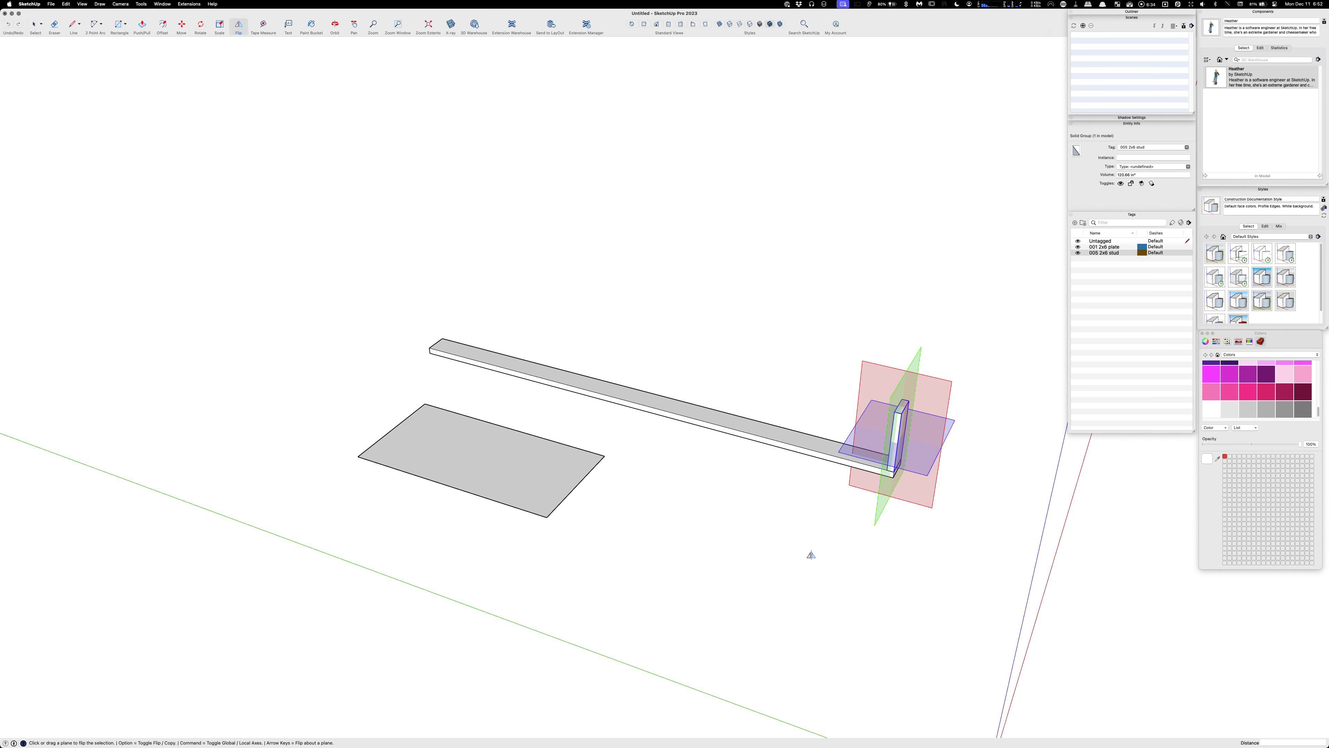
pyautogui.scroll(1, 822, 549)
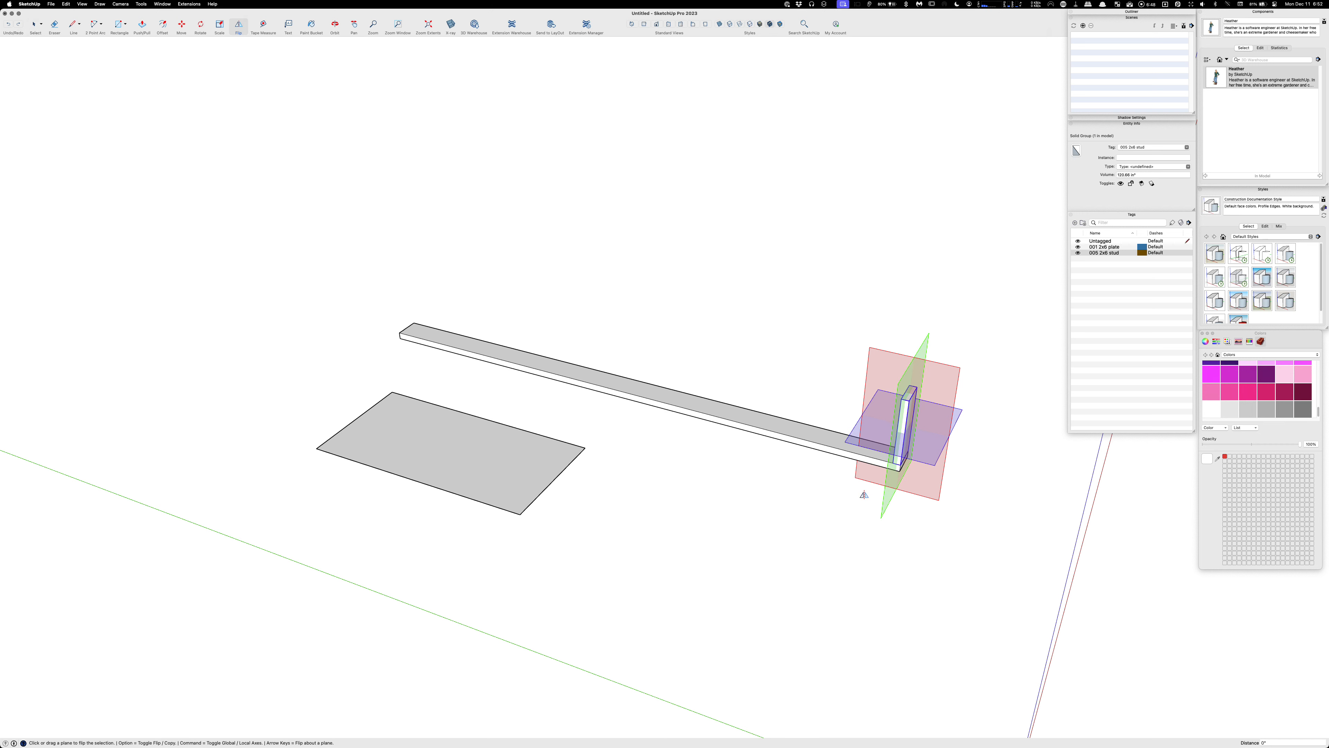
pyautogui.moveTo(886, 497); pyautogui.dragTo(623, 396)
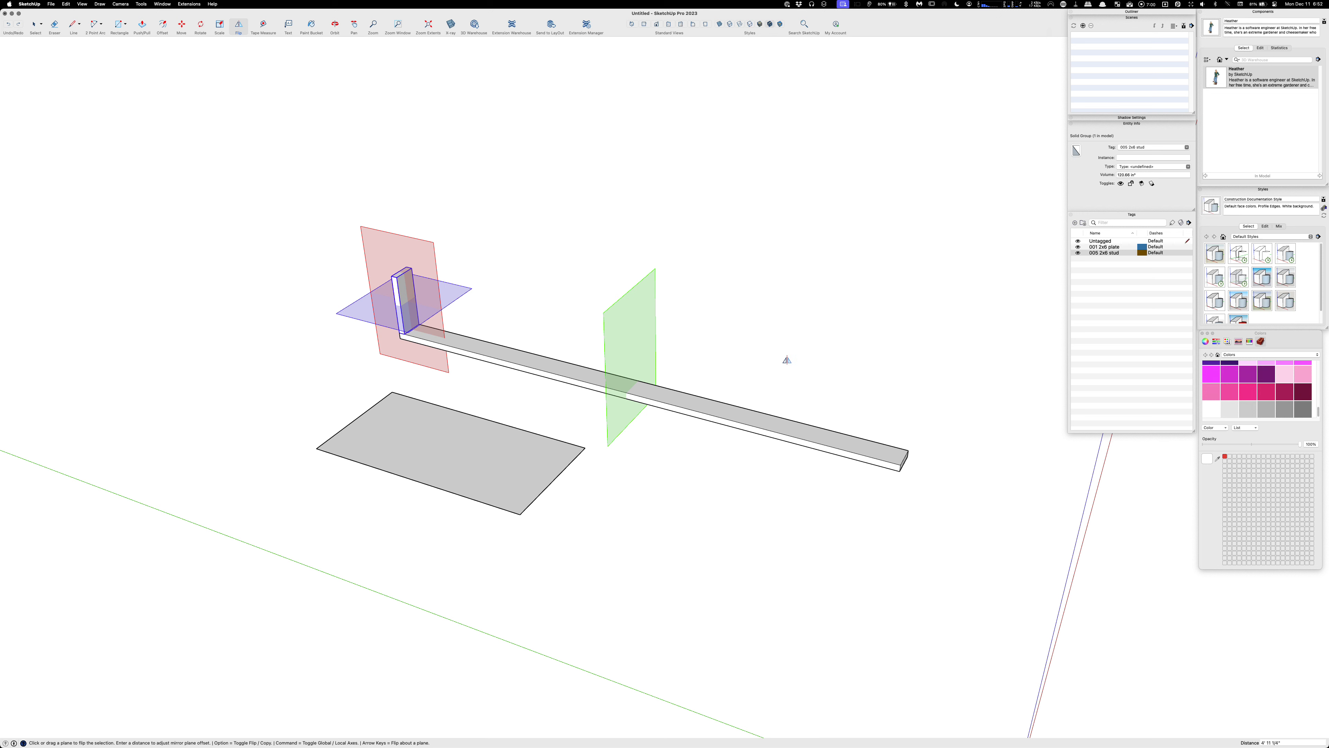
pyautogui.press('alt')
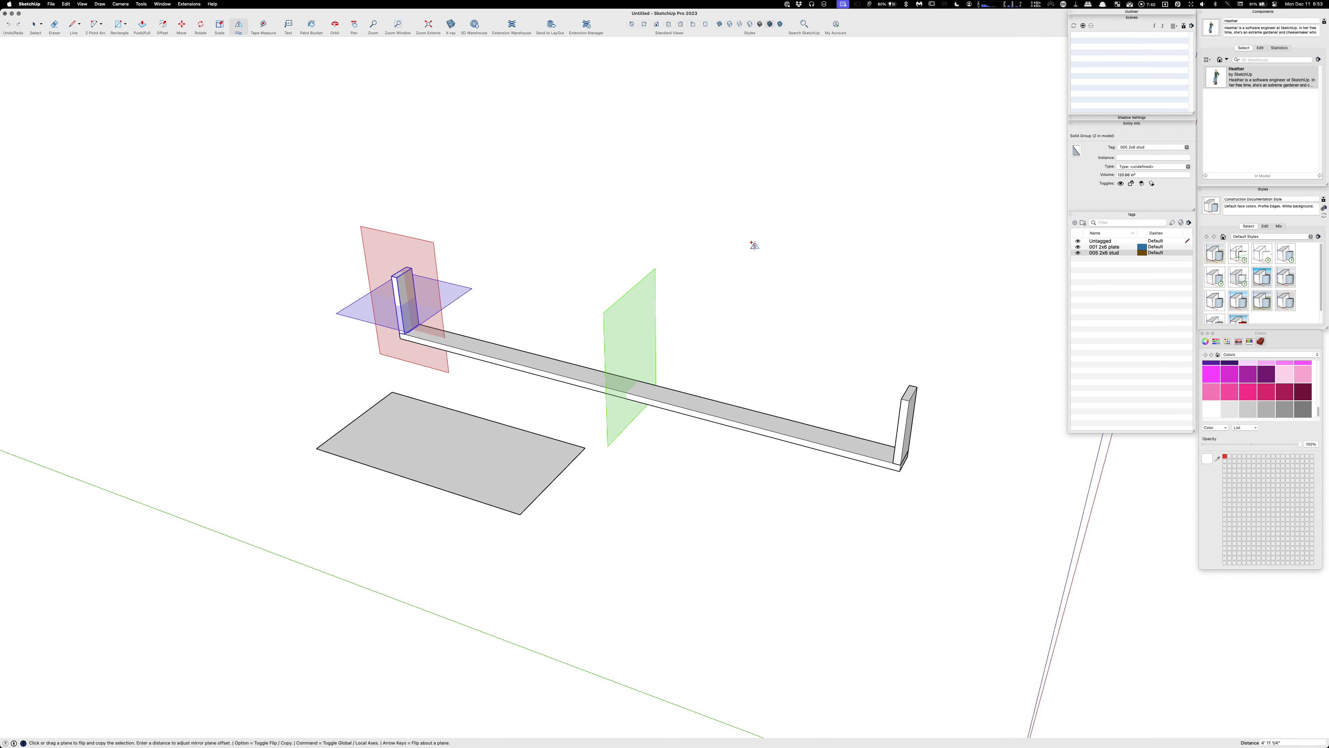
# Leave the Flip tool, clear the selection and inspect the flat rectangle group in front of the plate
pyautogui.press('space')
pyautogui.press('space')
pyautogui.click(696, 263)
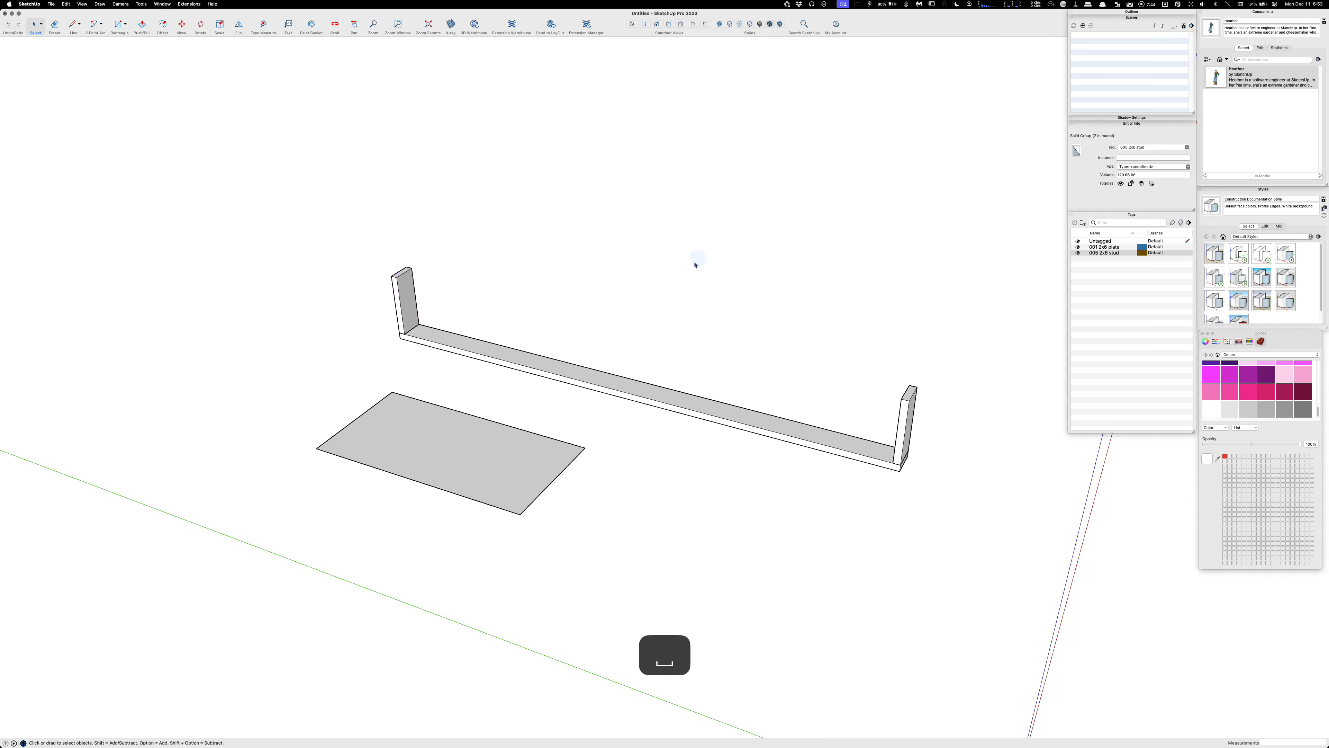
pyautogui.moveTo(658, 355); pyautogui.dragTo(634, 338, button='middle')
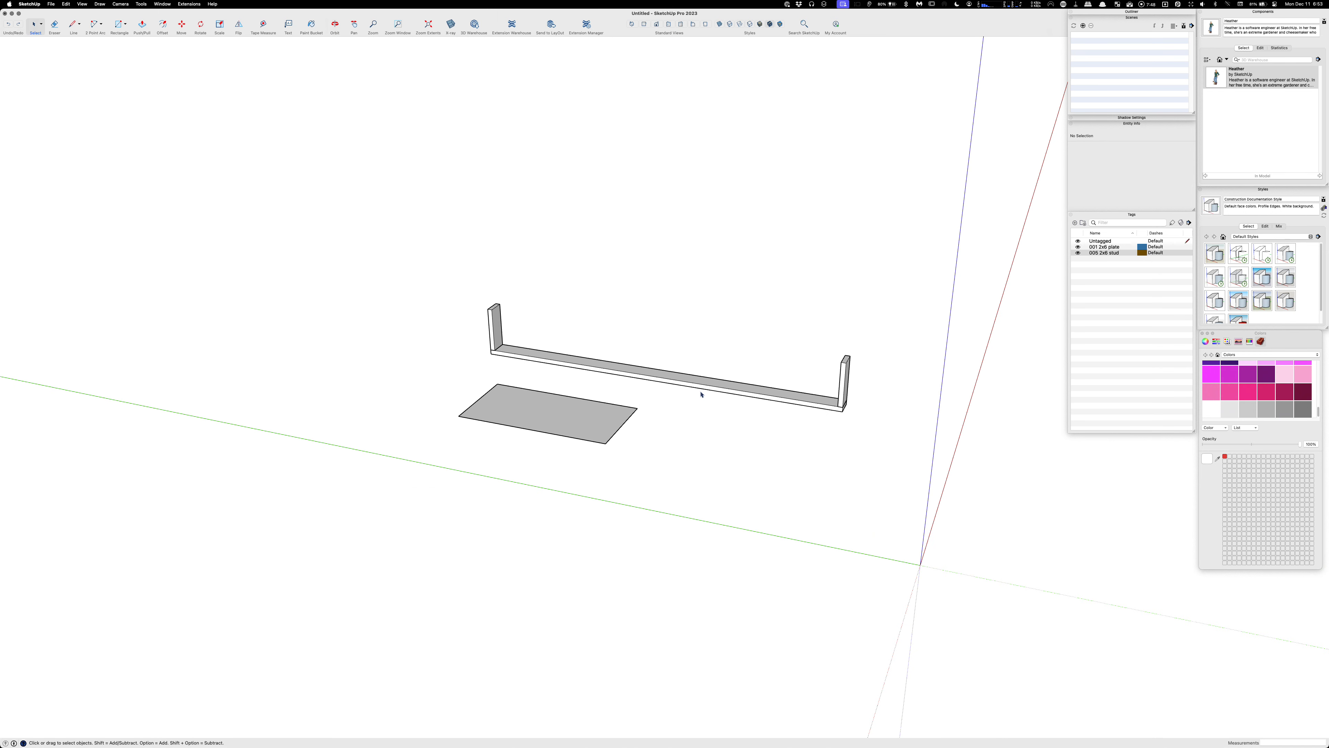
pyautogui.click(560, 417)
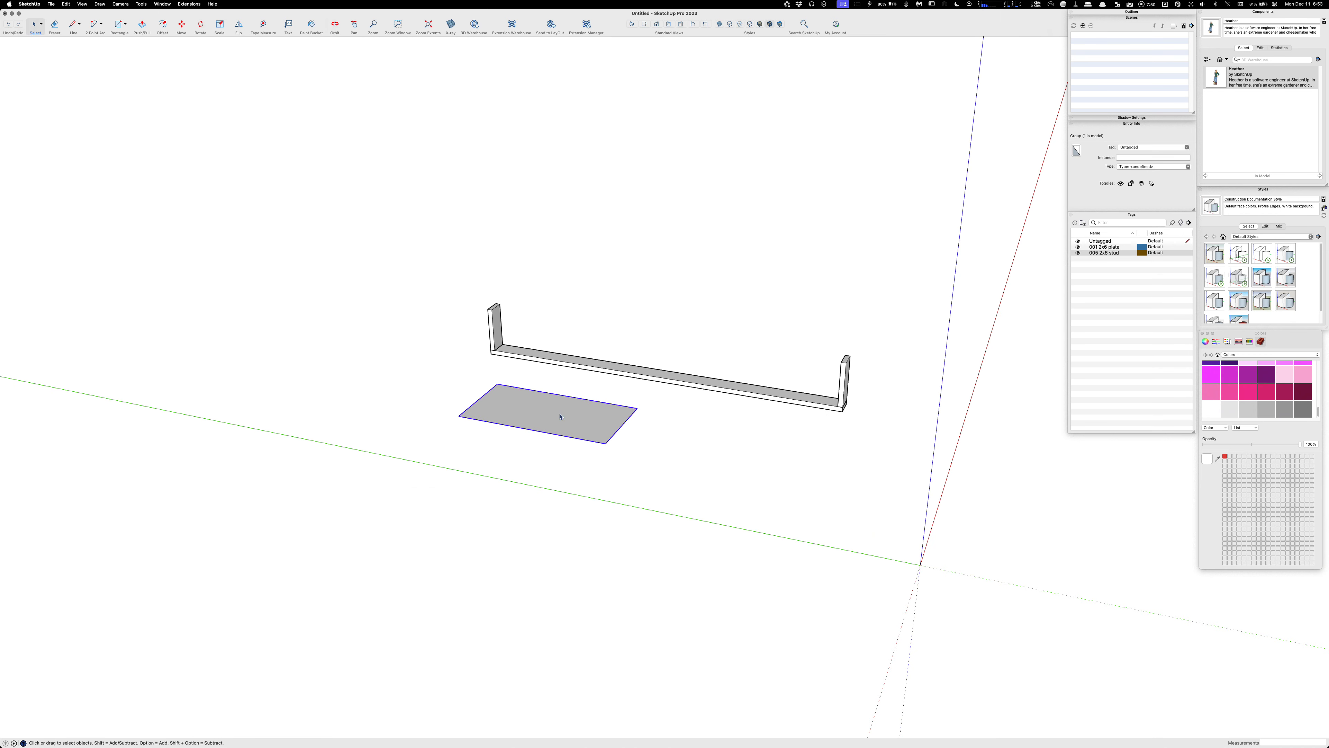
# Copy the end stud closest to the origin a short distance inward along the plate with the Move tool
pyautogui.click(840, 378)
pyautogui.scroll(2, 839, 389)
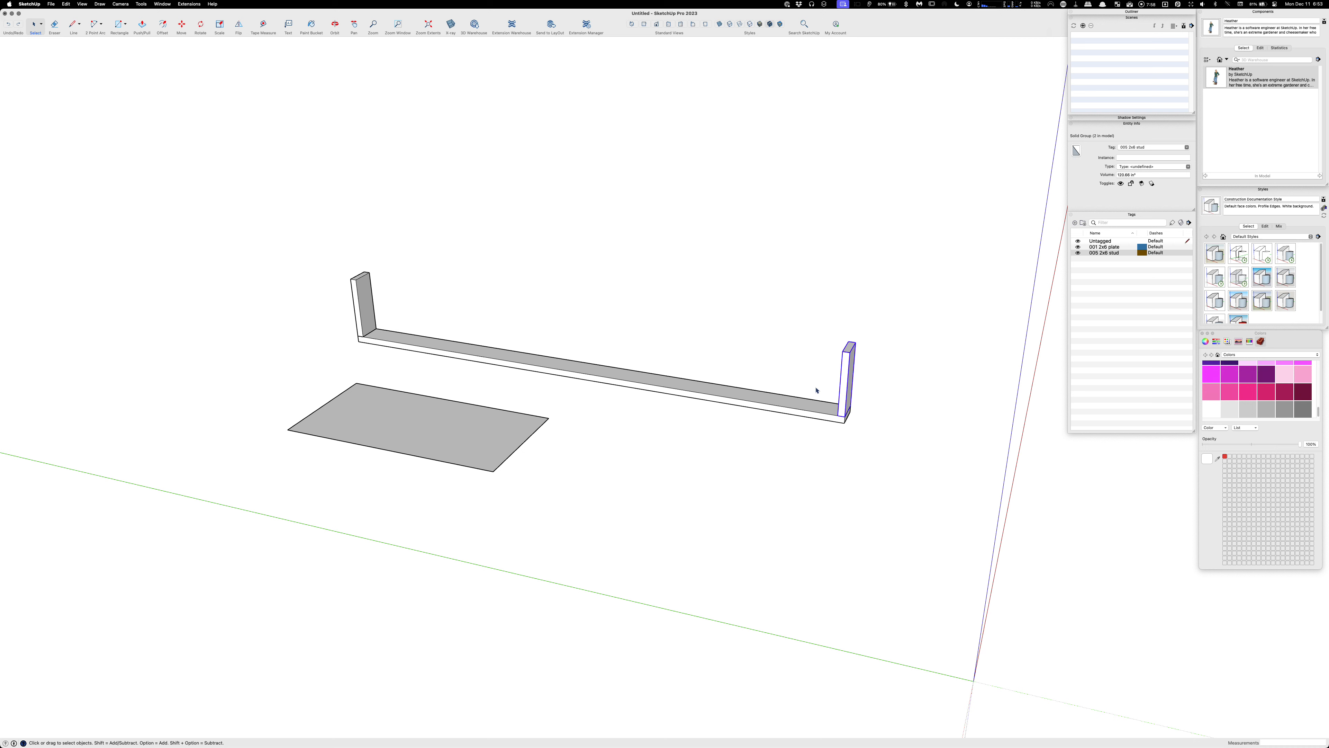
pyautogui.press('m')
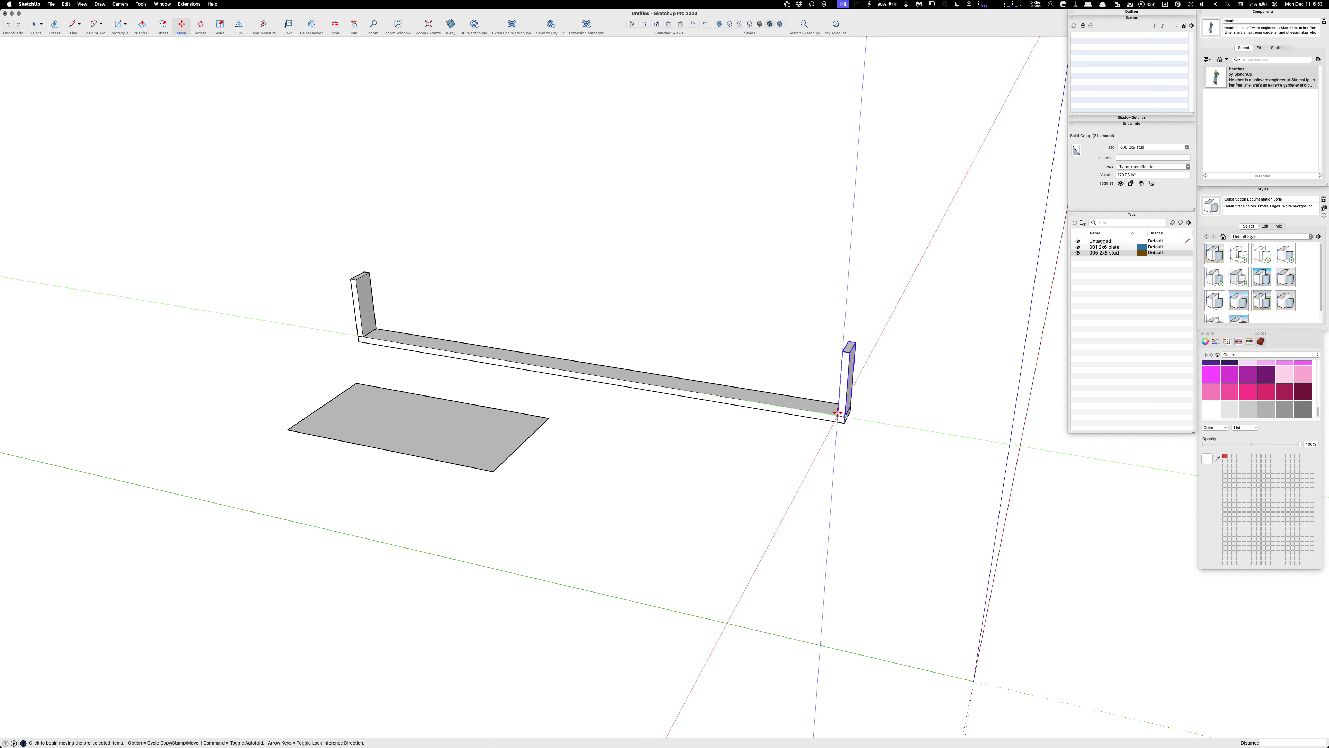
pyautogui.click(837, 415)
pyautogui.press('alt')
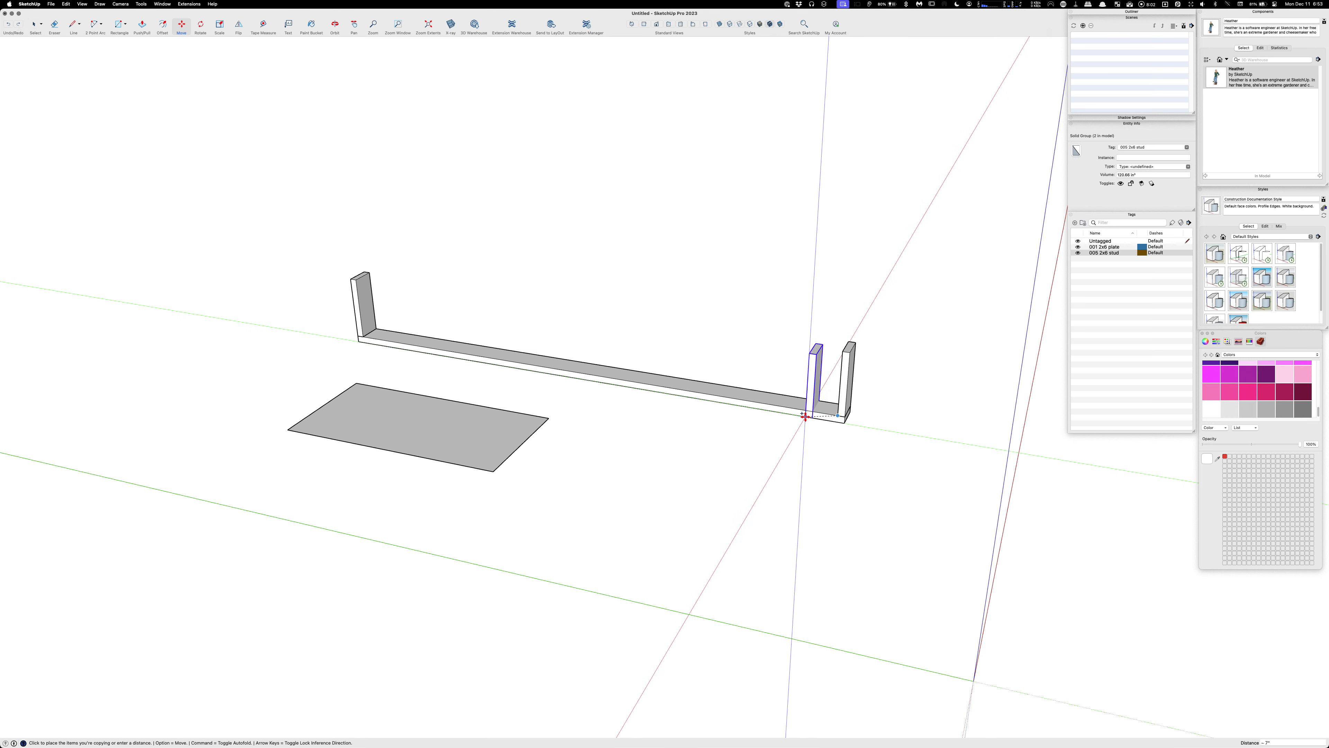
pyautogui.click(798, 410)
pyautogui.press('Escape')
pyautogui.press('space')
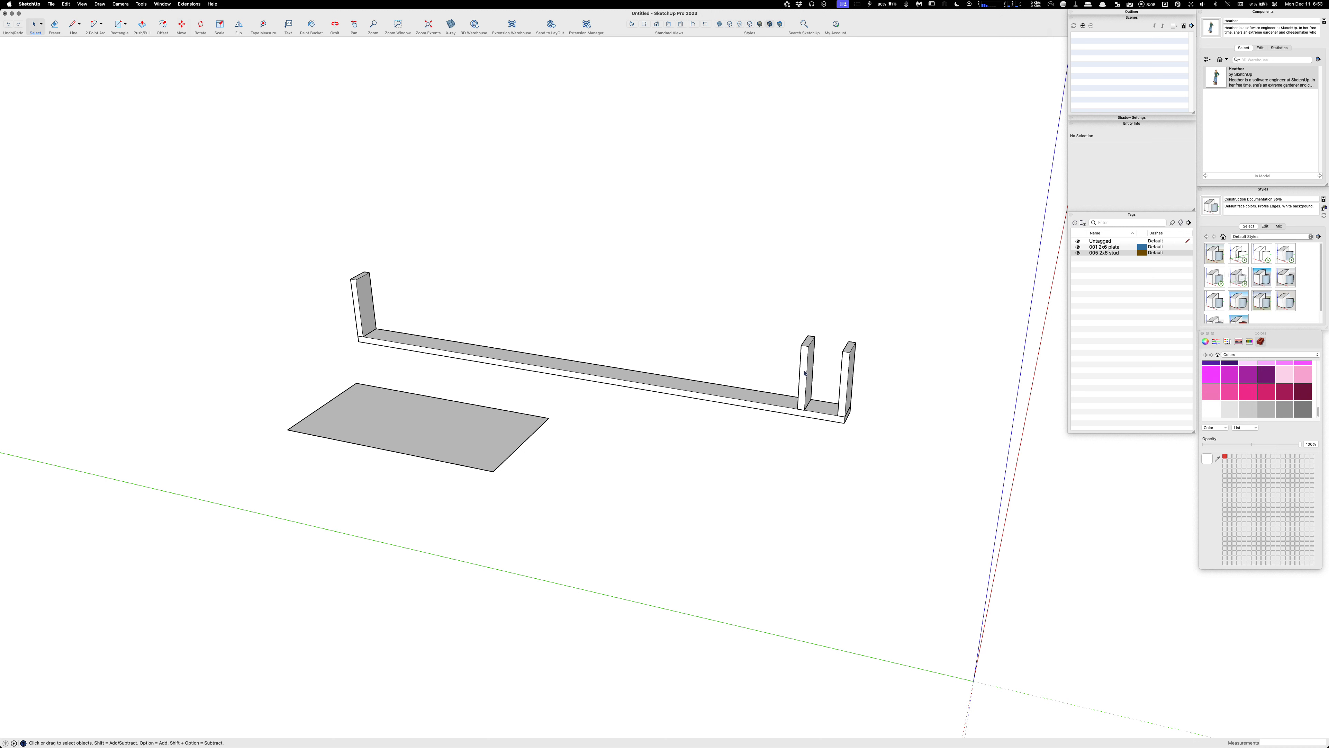
# Rotate the flat rectangle group upright about its short edge nearest the origin, with the rotation plane locked to the red axis
pyautogui.click(805, 389)
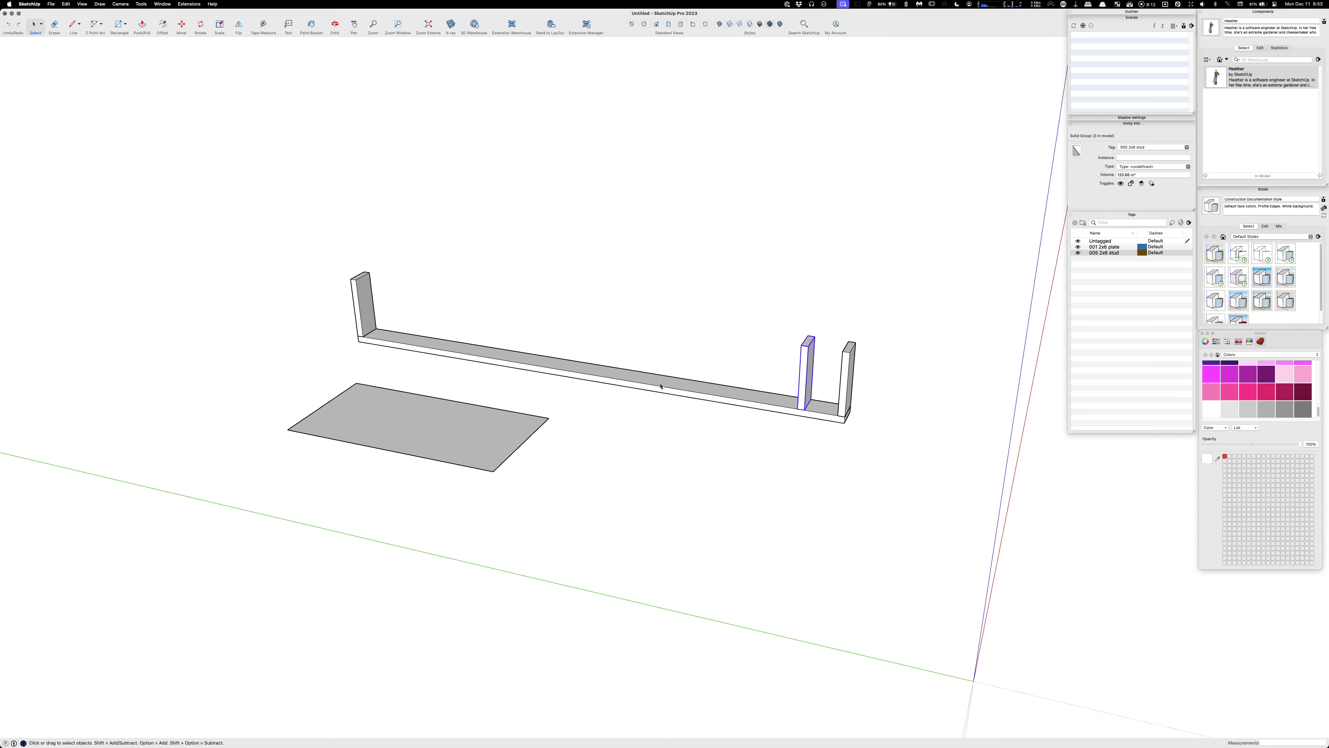
pyautogui.scroll(-3, 688, 409)
pyautogui.press('space')
pyautogui.click(536, 421)
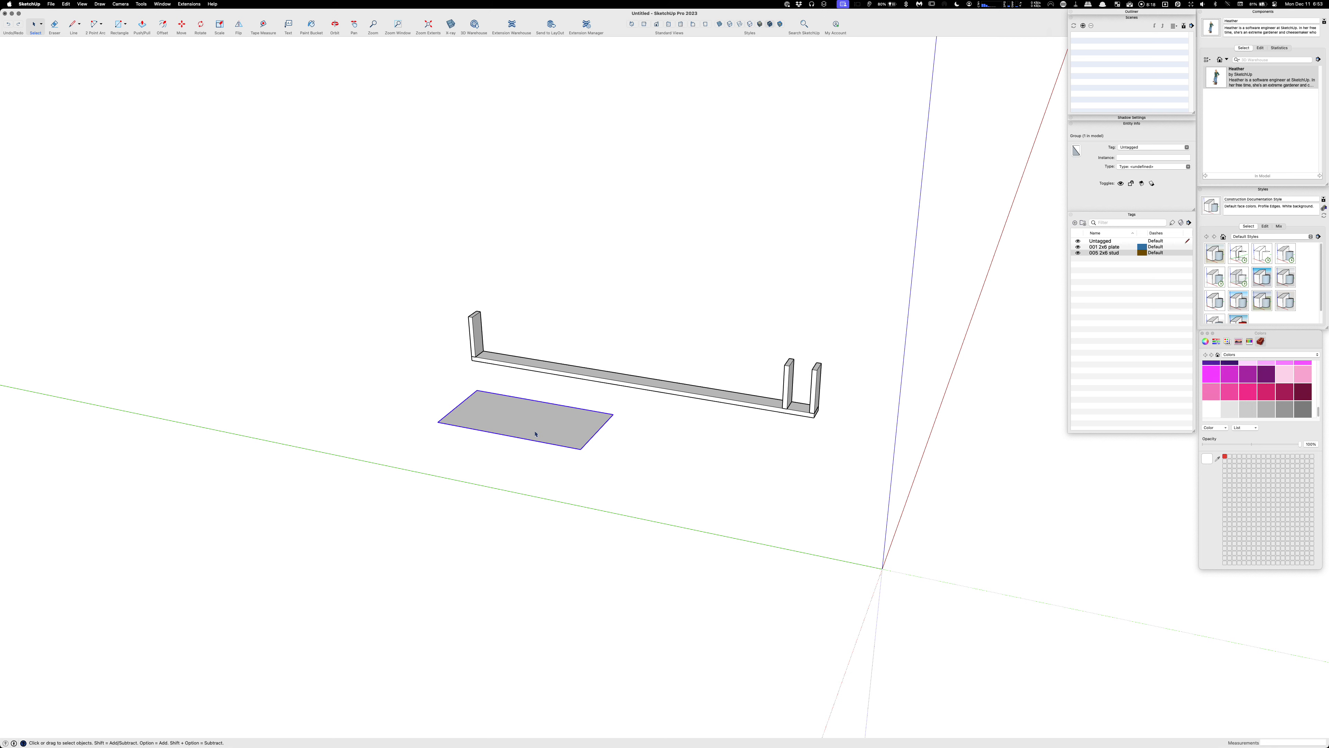
pyautogui.press('q')
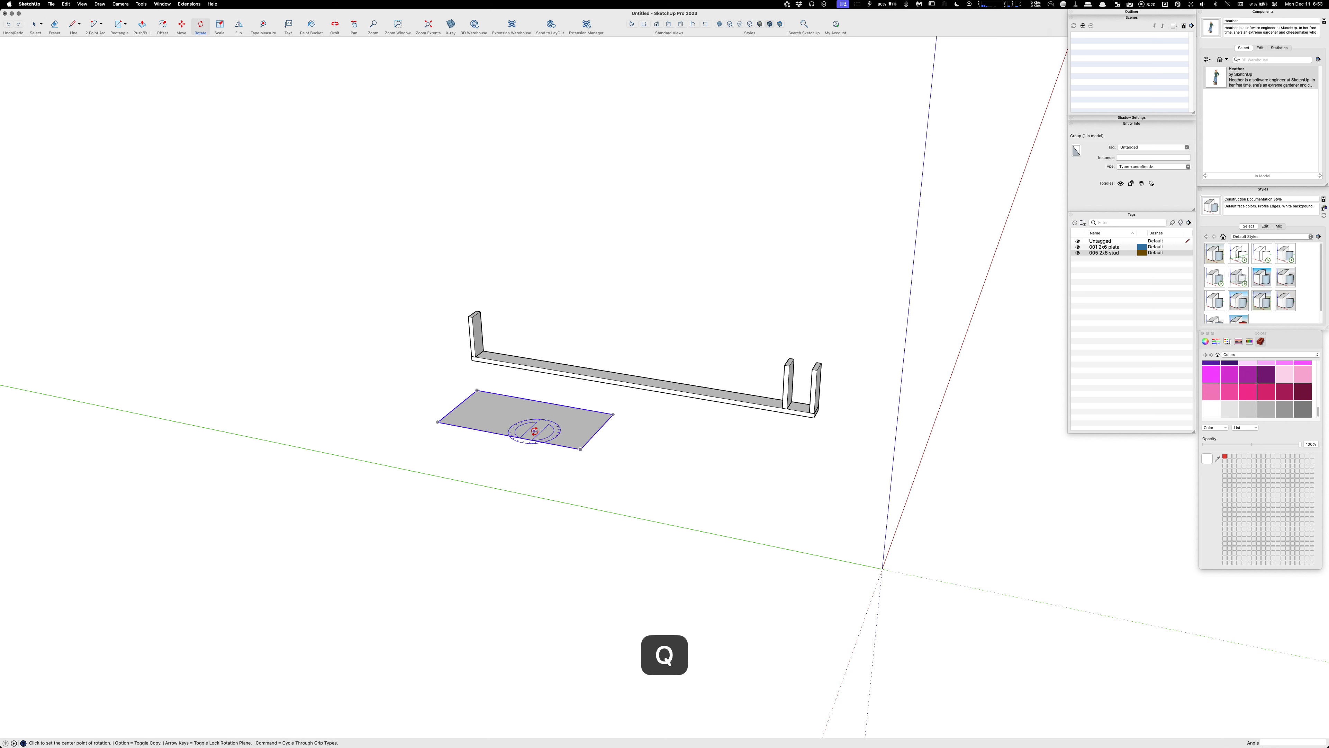
pyautogui.scroll(5, 537, 433)
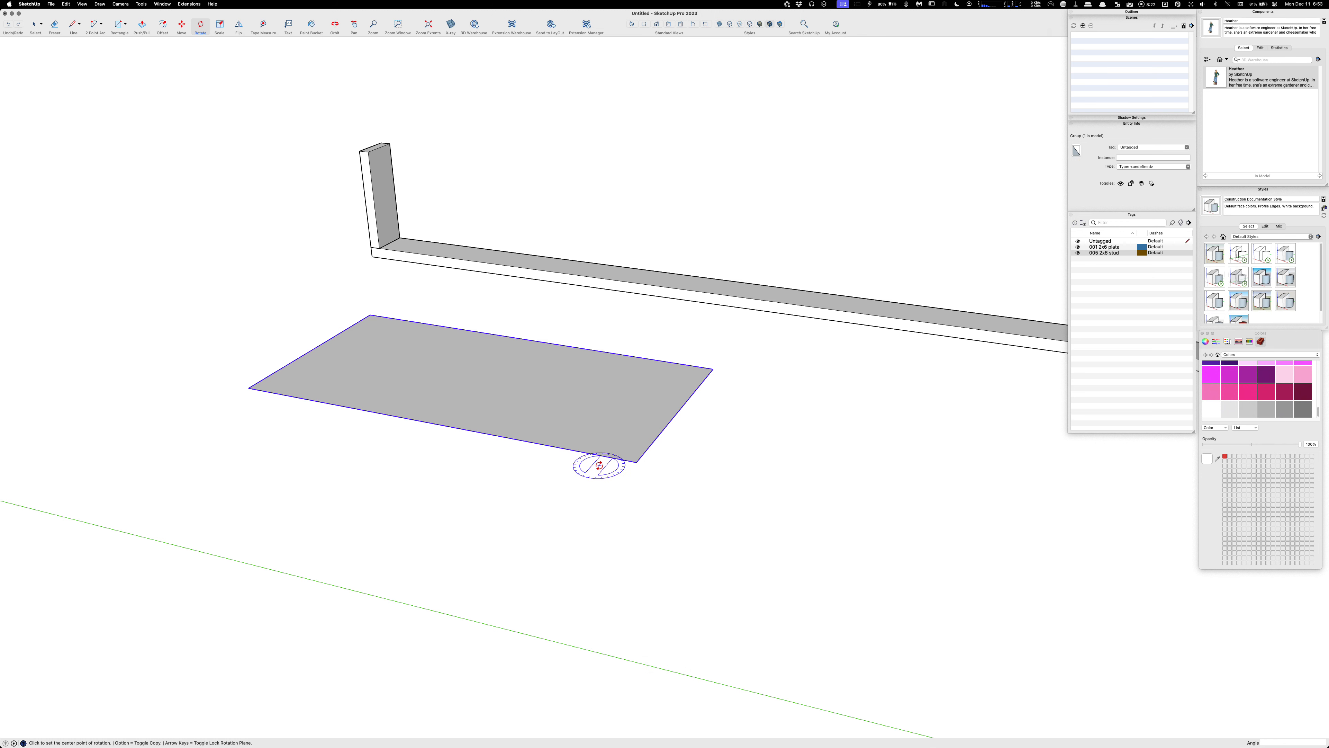
pyautogui.press('Down')
pyautogui.press('Left')
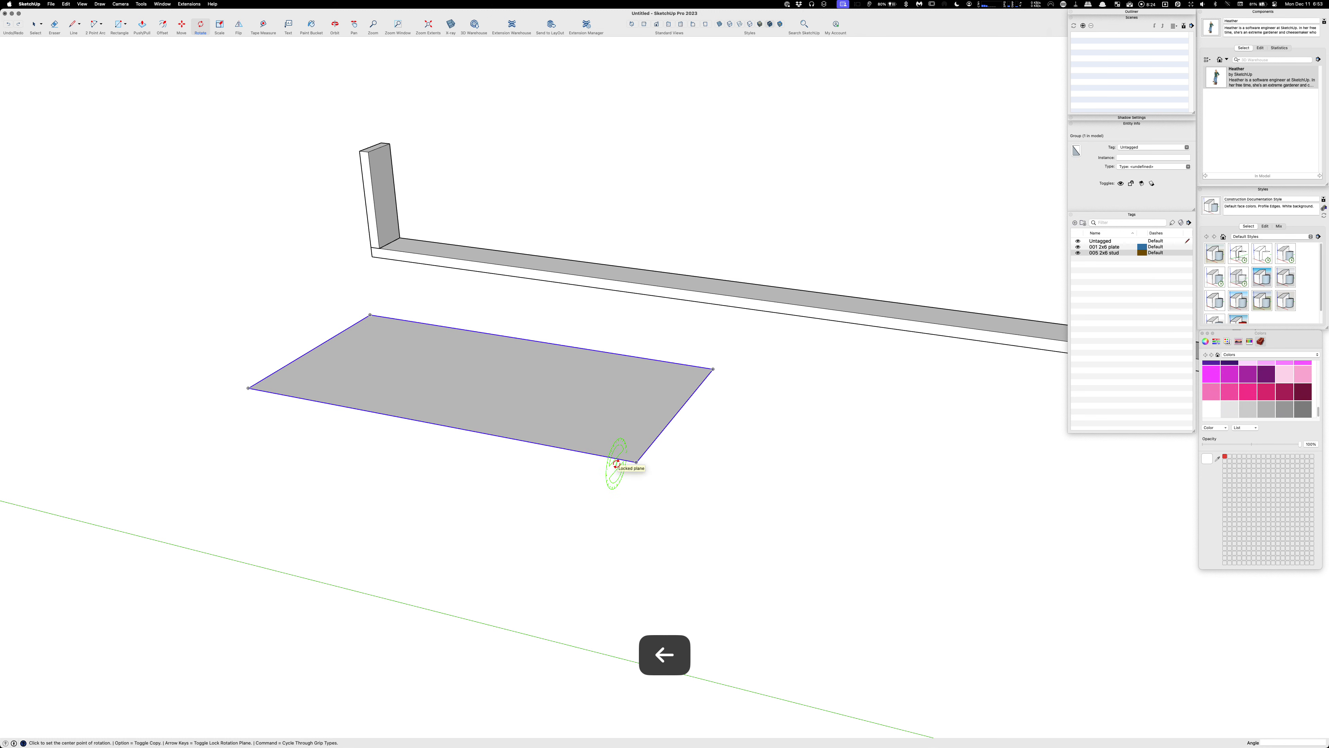
pyautogui.press('Right')
pyautogui.scroll(2, 617, 462)
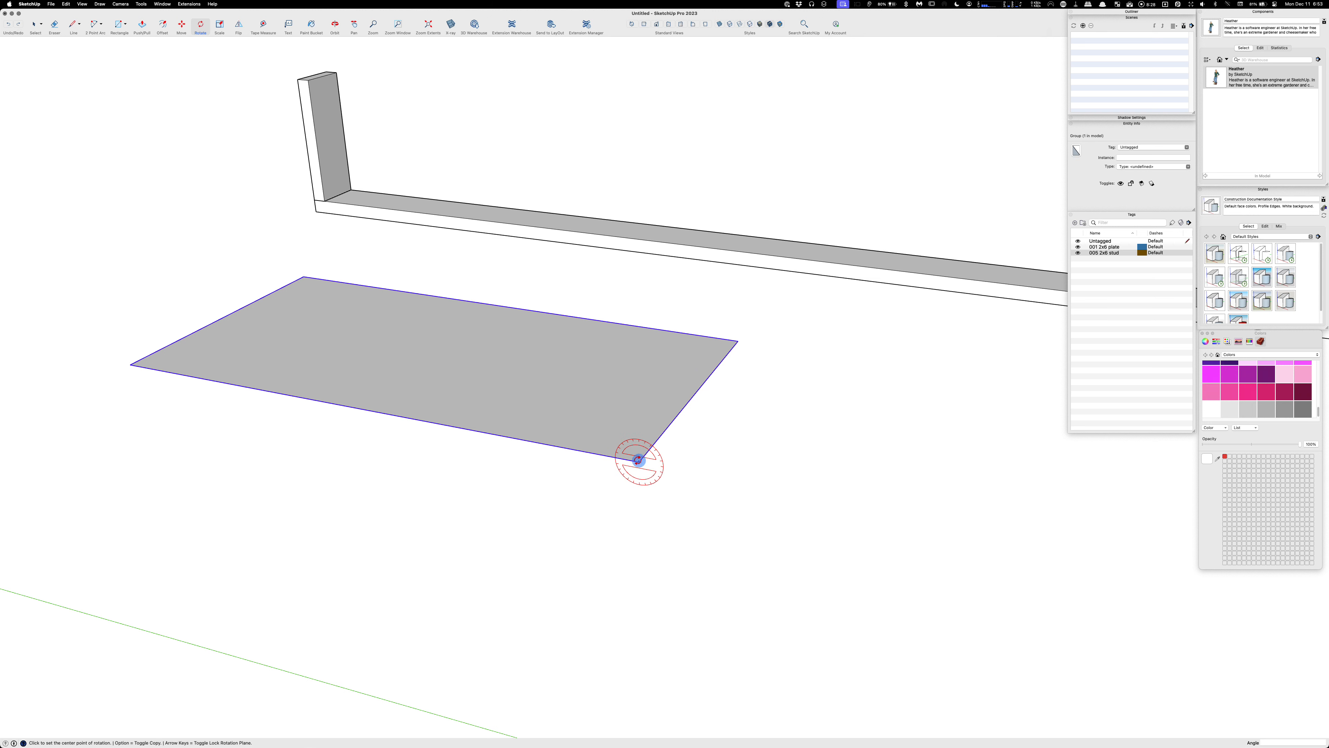
pyautogui.click(639, 461)
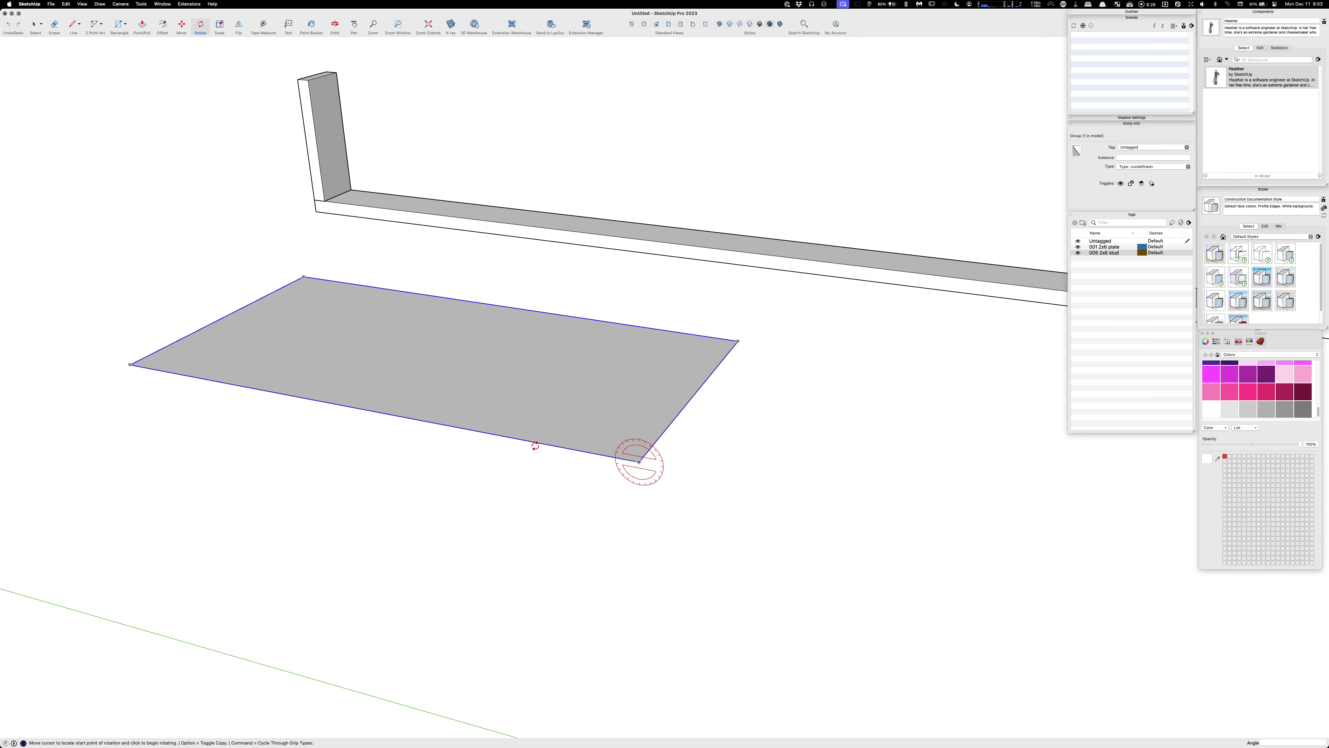
pyautogui.click(516, 439)
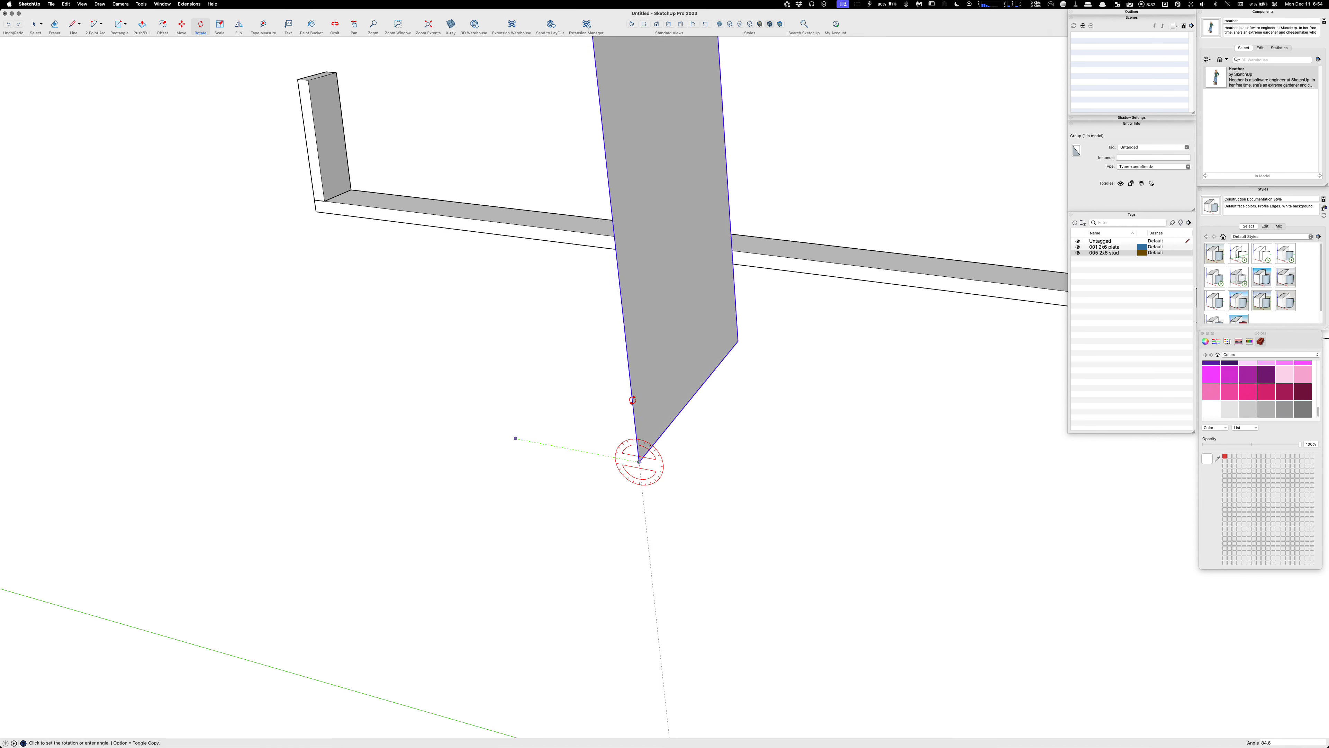
pyautogui.click(639, 402)
pyautogui.press('space')
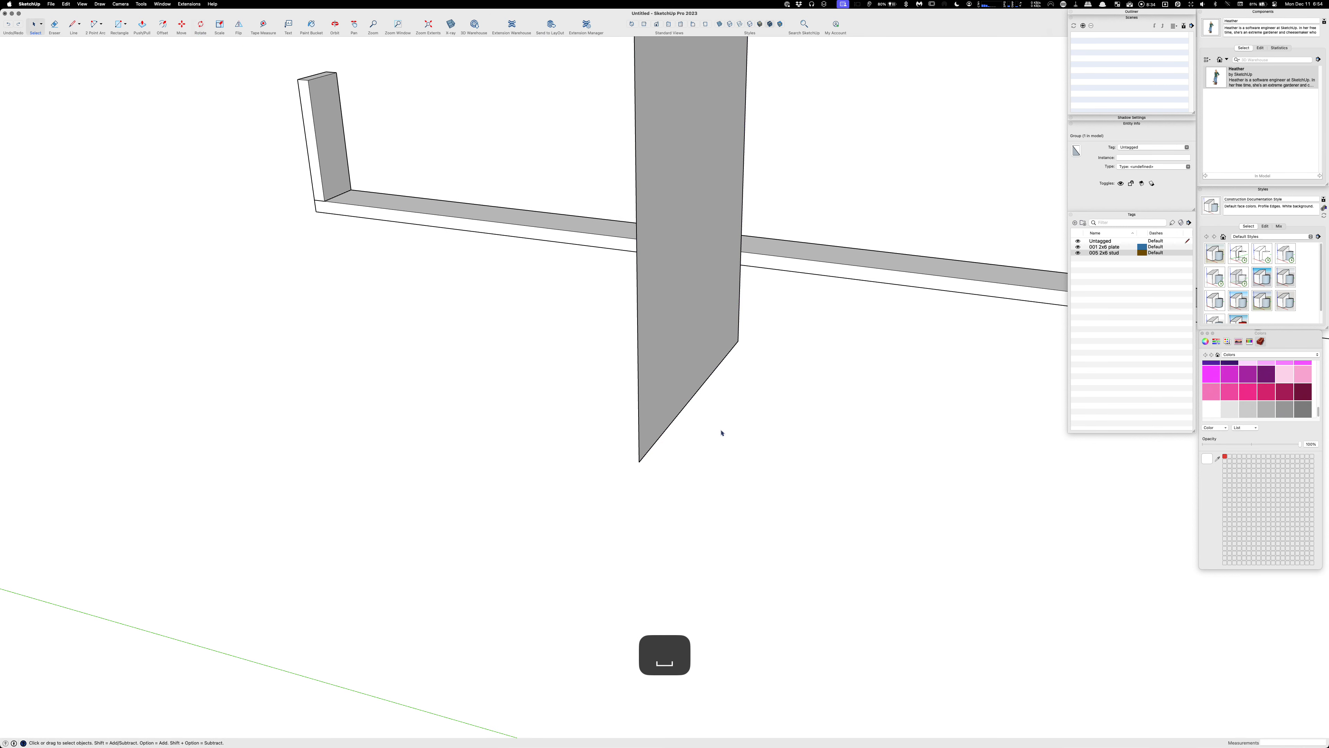
# Move the upright rectangle by its lower back corner onto the plate's front edge near the middle
pyautogui.press('m')
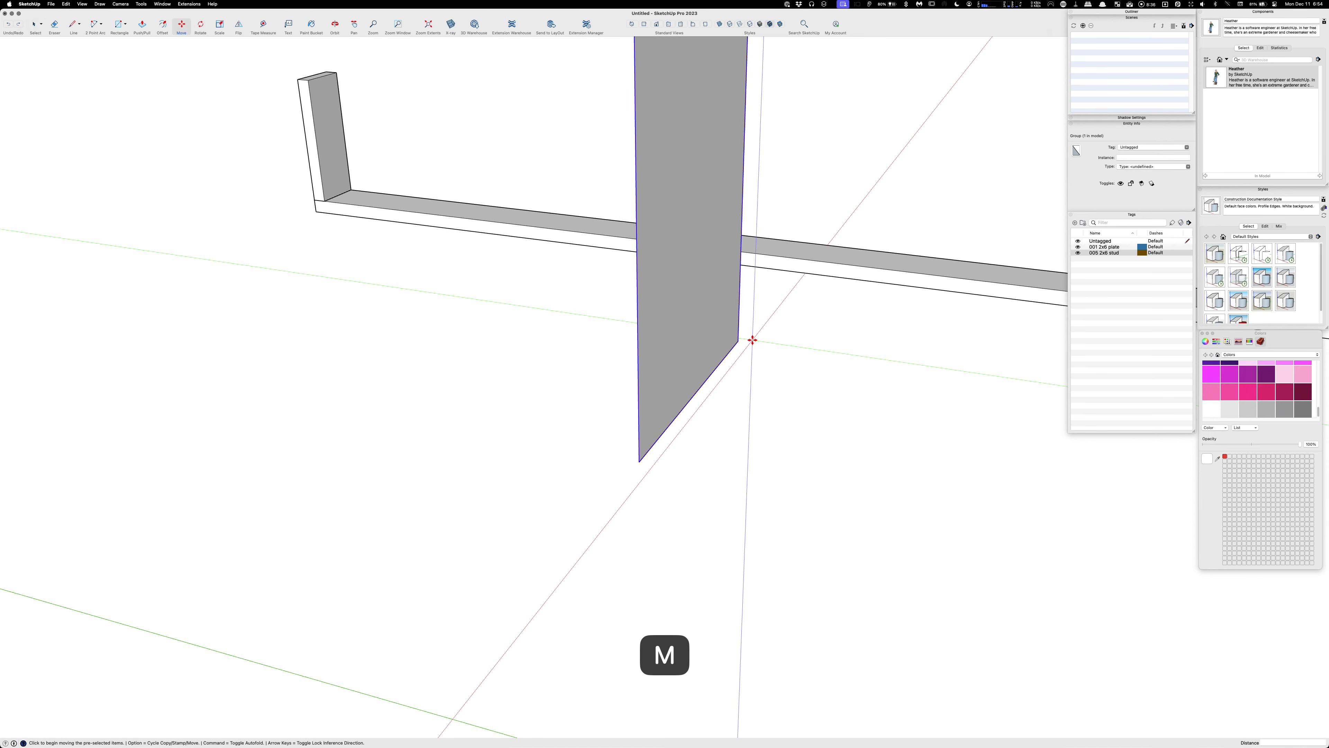
pyautogui.click(752, 340)
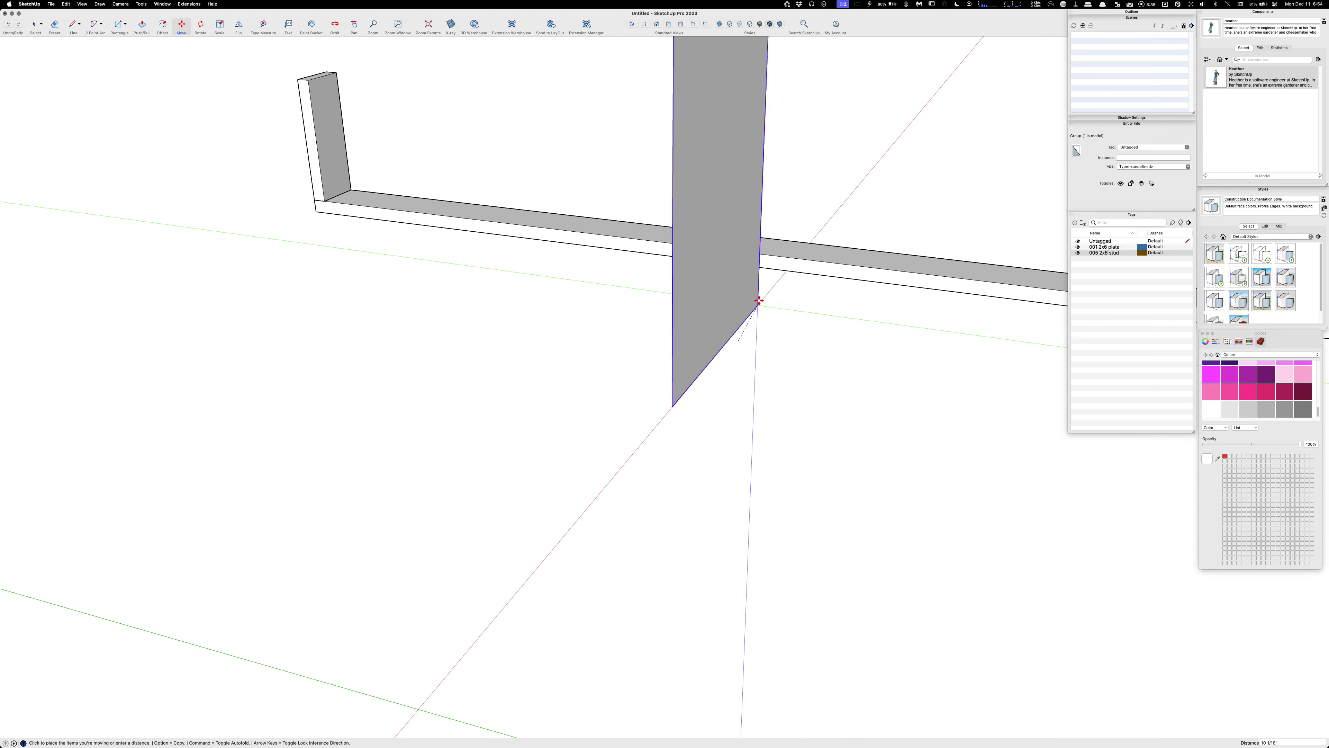
pyautogui.moveTo(759, 267); pyautogui.dragTo(686, 276, button='middle')
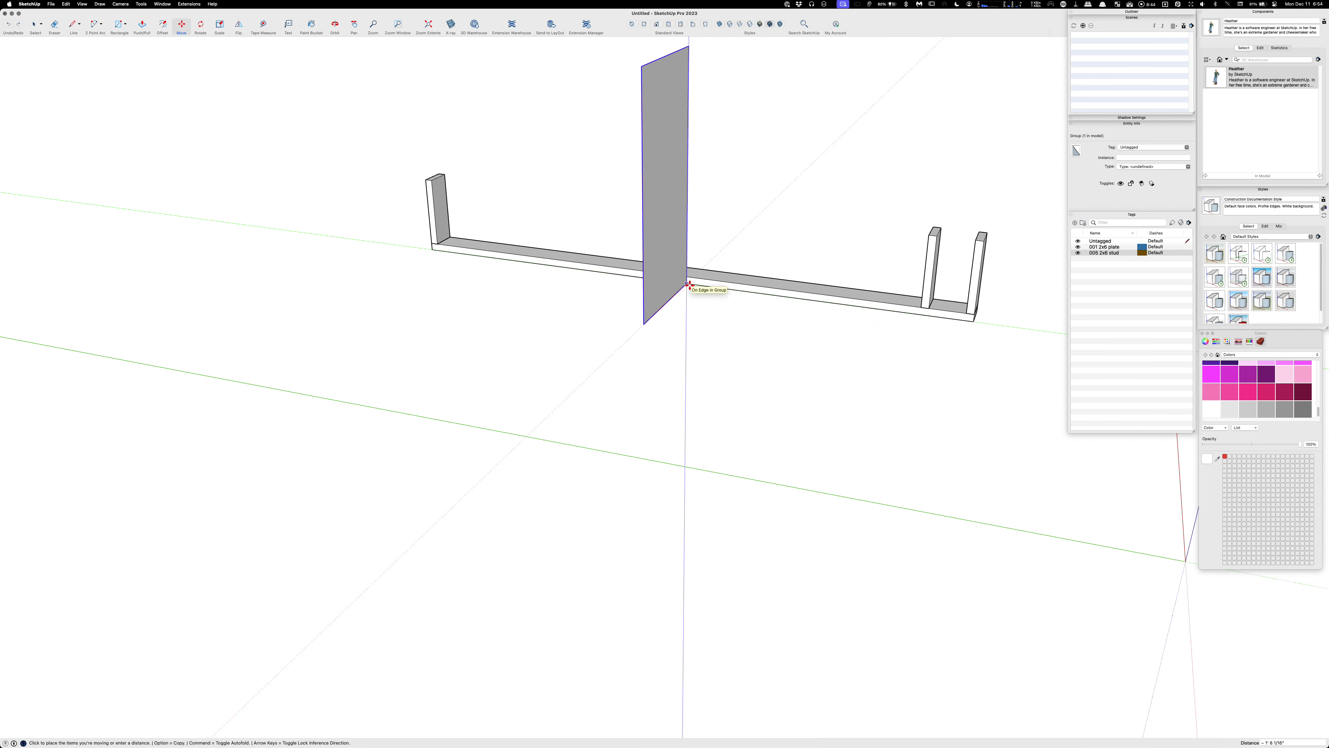
pyautogui.click(683, 287)
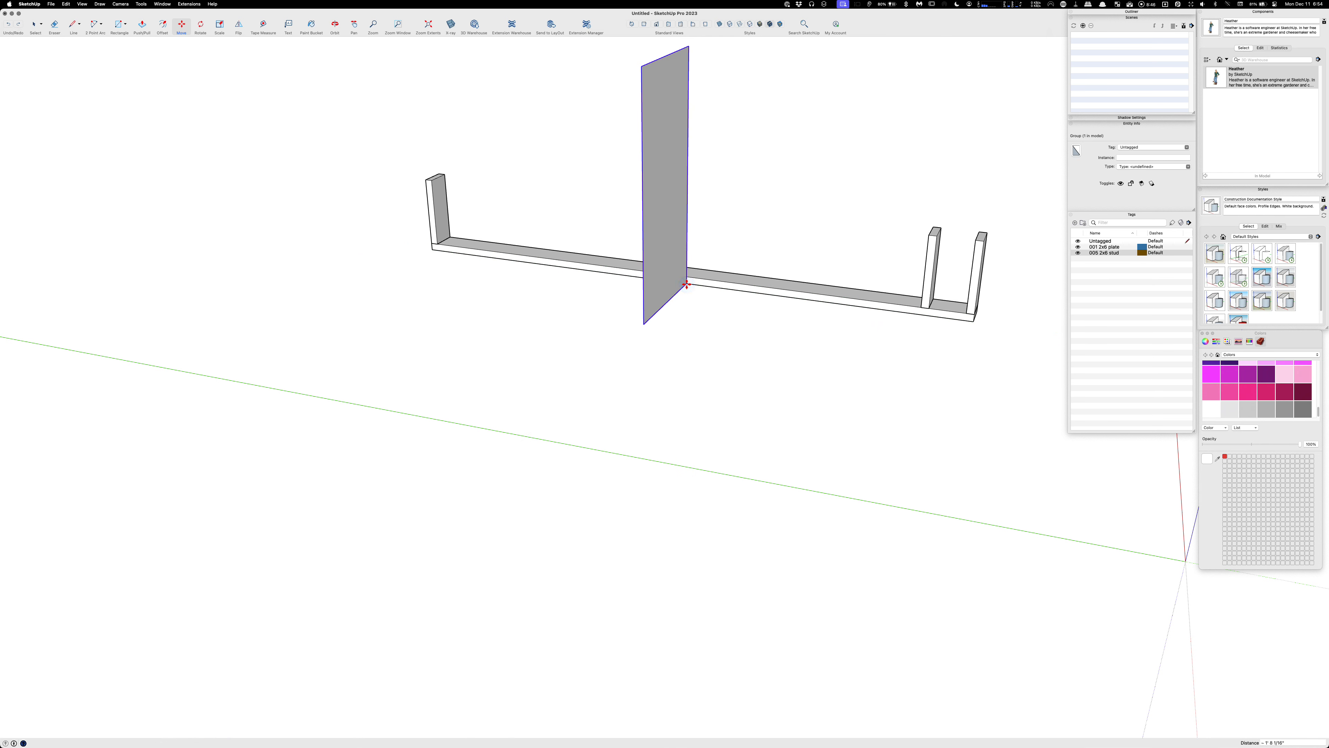
# Move the upright rectangle along the red axis, well in front of the plate, keeping it aligned with the plate's middle
pyautogui.press('space')
pyautogui.scroll(-5, 683, 288)
pyautogui.click(671, 223)
pyautogui.press('m')
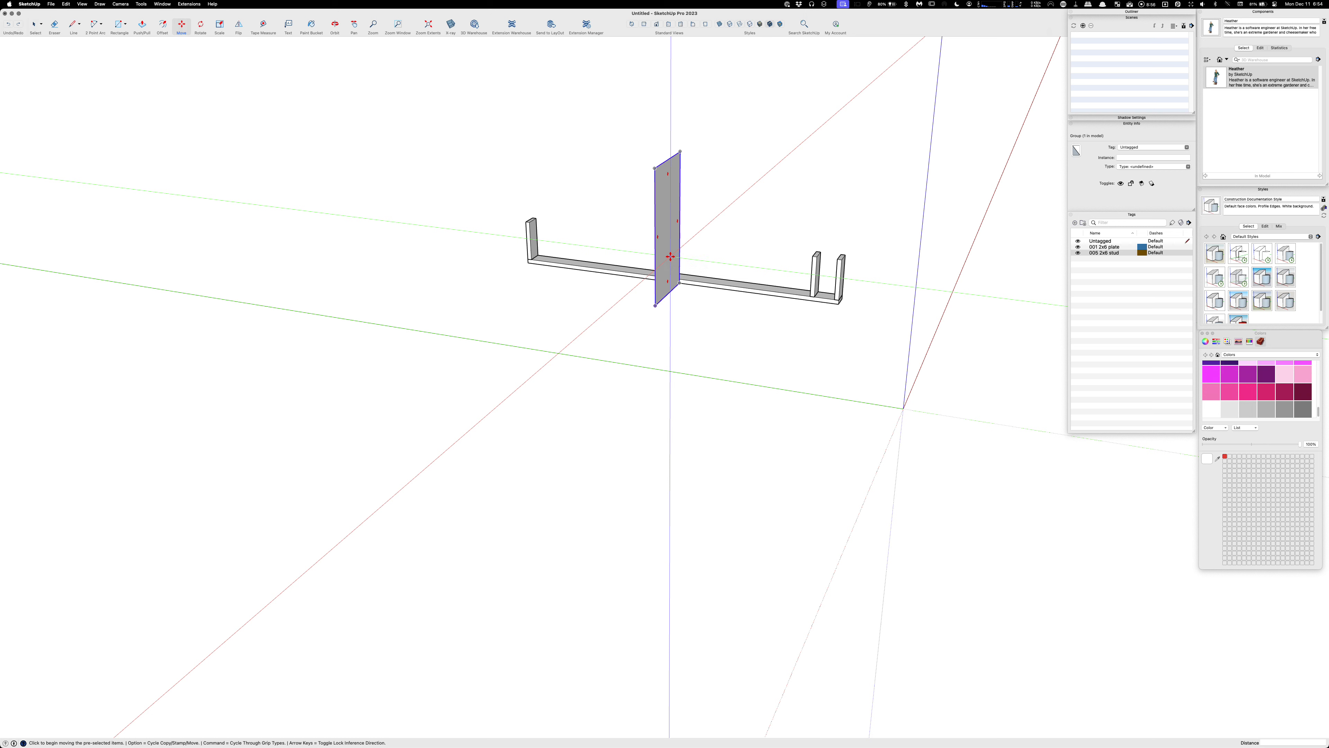
pyautogui.press('Right')
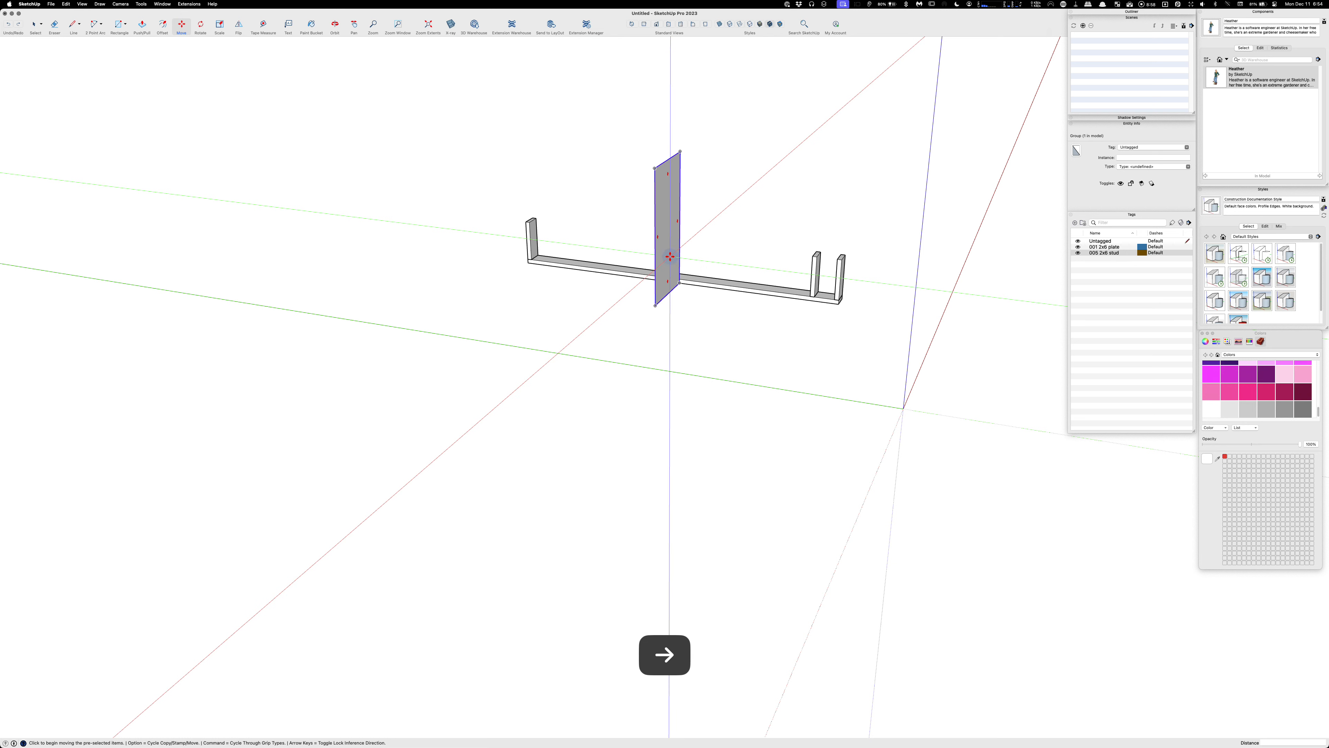
pyautogui.click(670, 257)
pyautogui.click(502, 408)
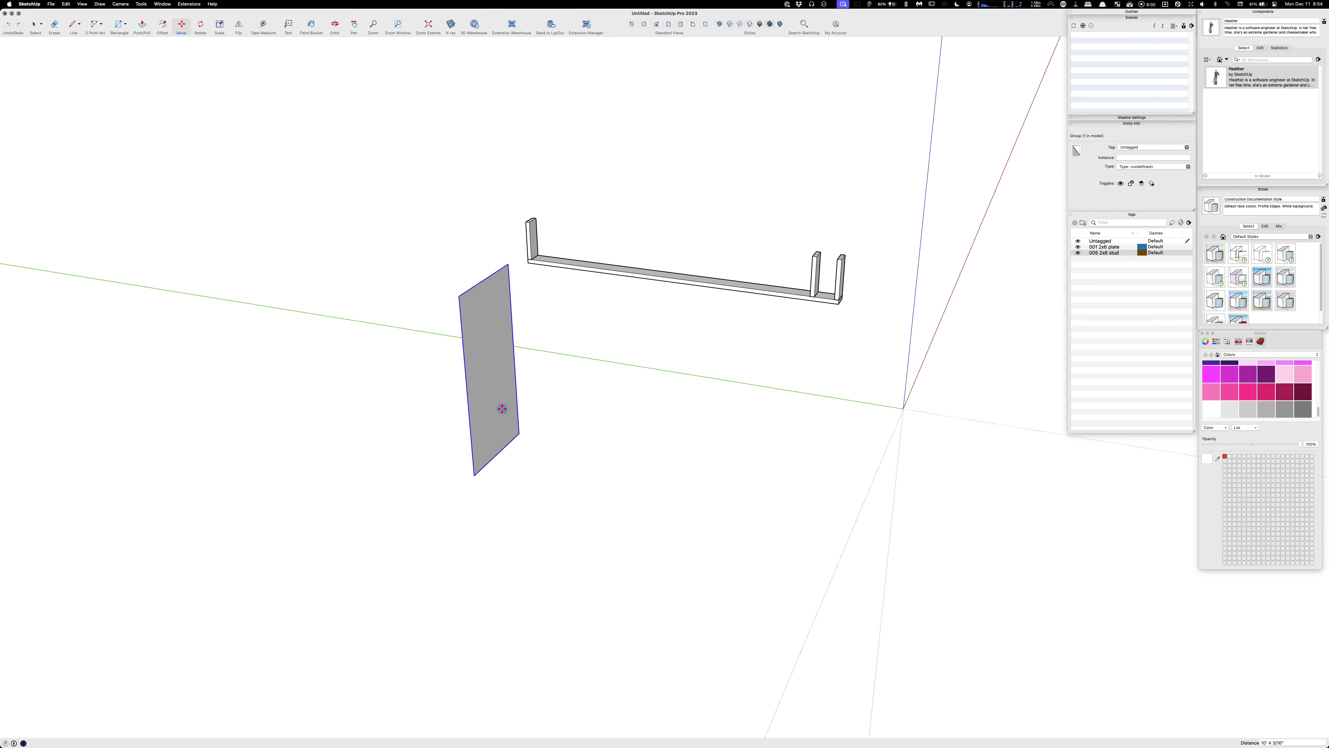
pyautogui.press('Escape')
pyautogui.press('space')
pyautogui.scroll(-3, 590, 384)
pyautogui.scroll(4, 702, 300)
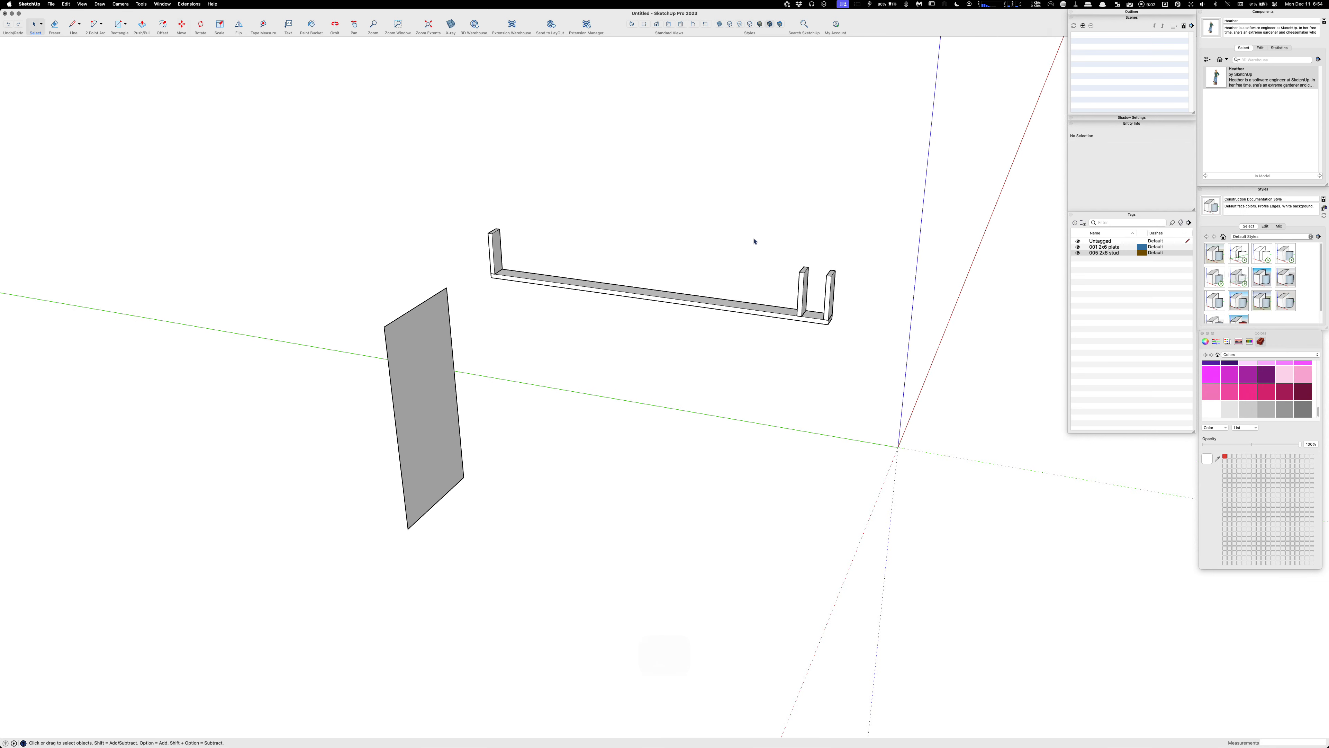
# Mirror a copy of the inner stud to the plate's far end with the Flip tool, using the upright rectangle's face as the plane
pyautogui.click(802, 287)
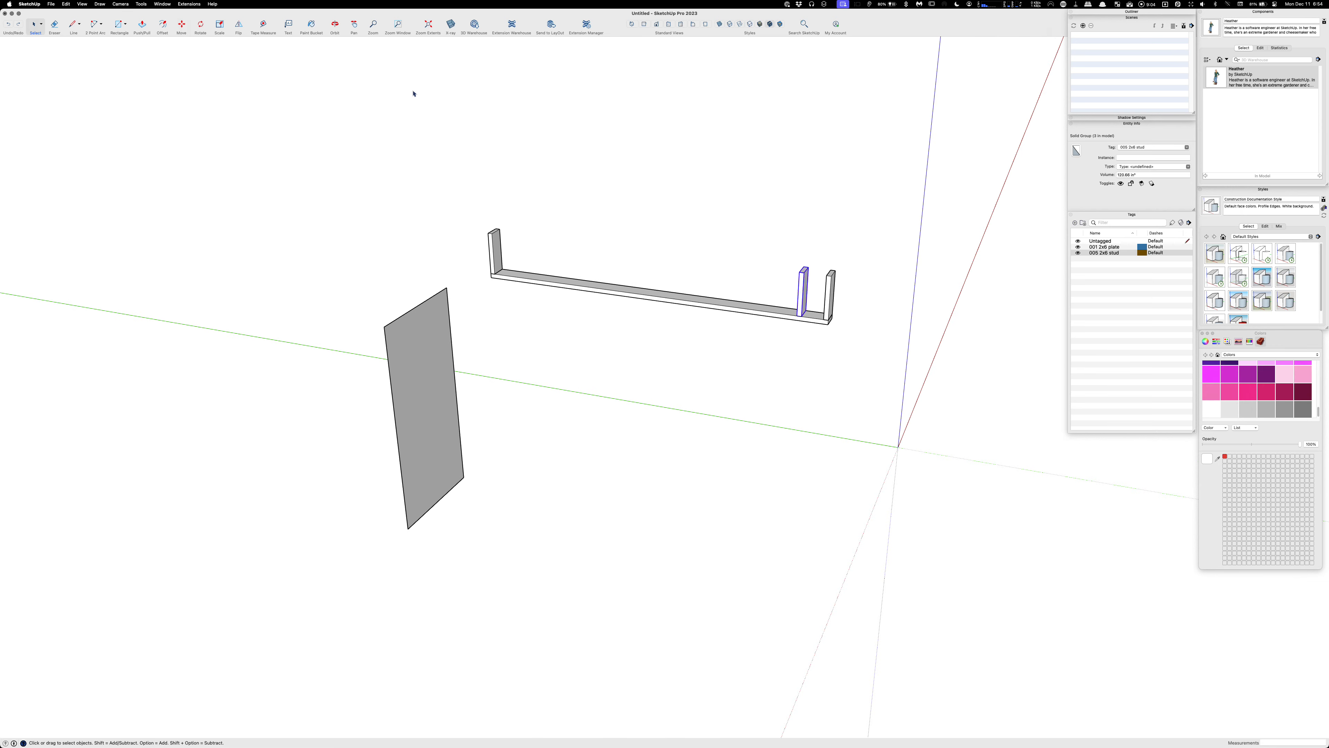
pyautogui.click(238, 25)
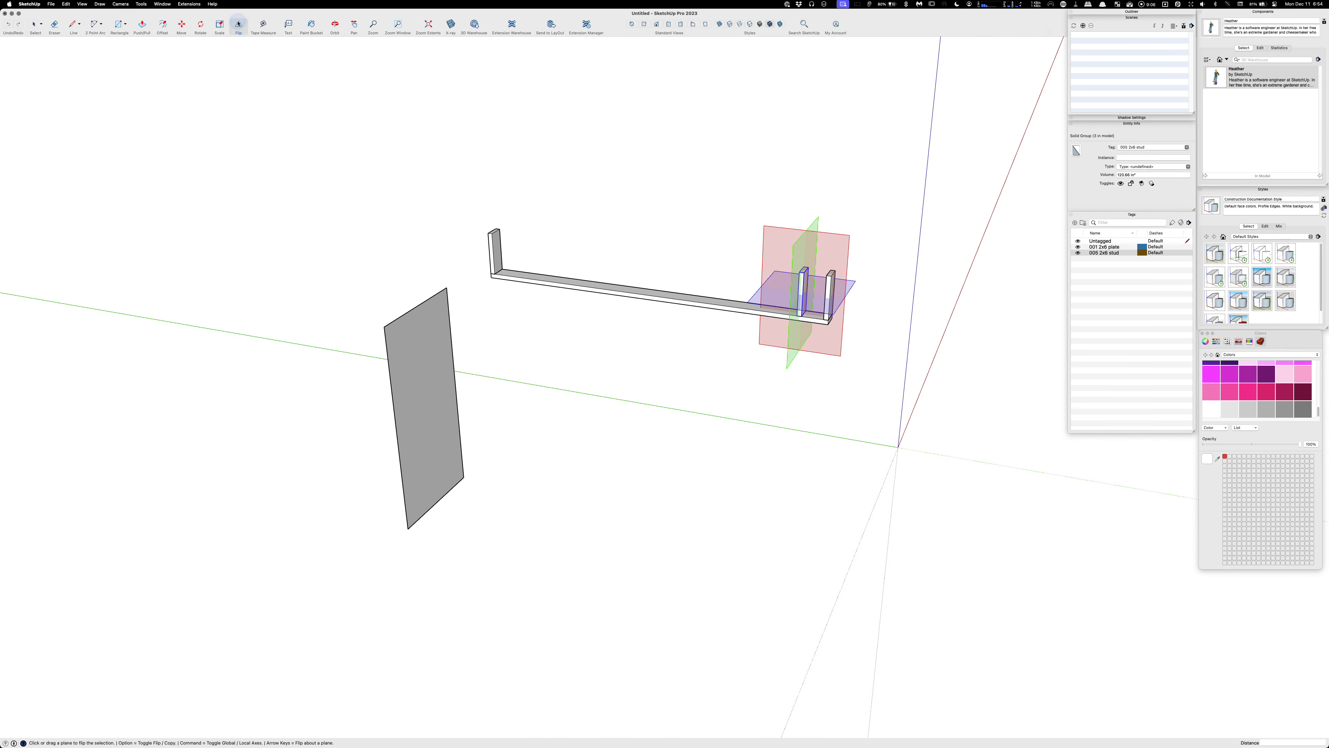
pyautogui.click(411, 365)
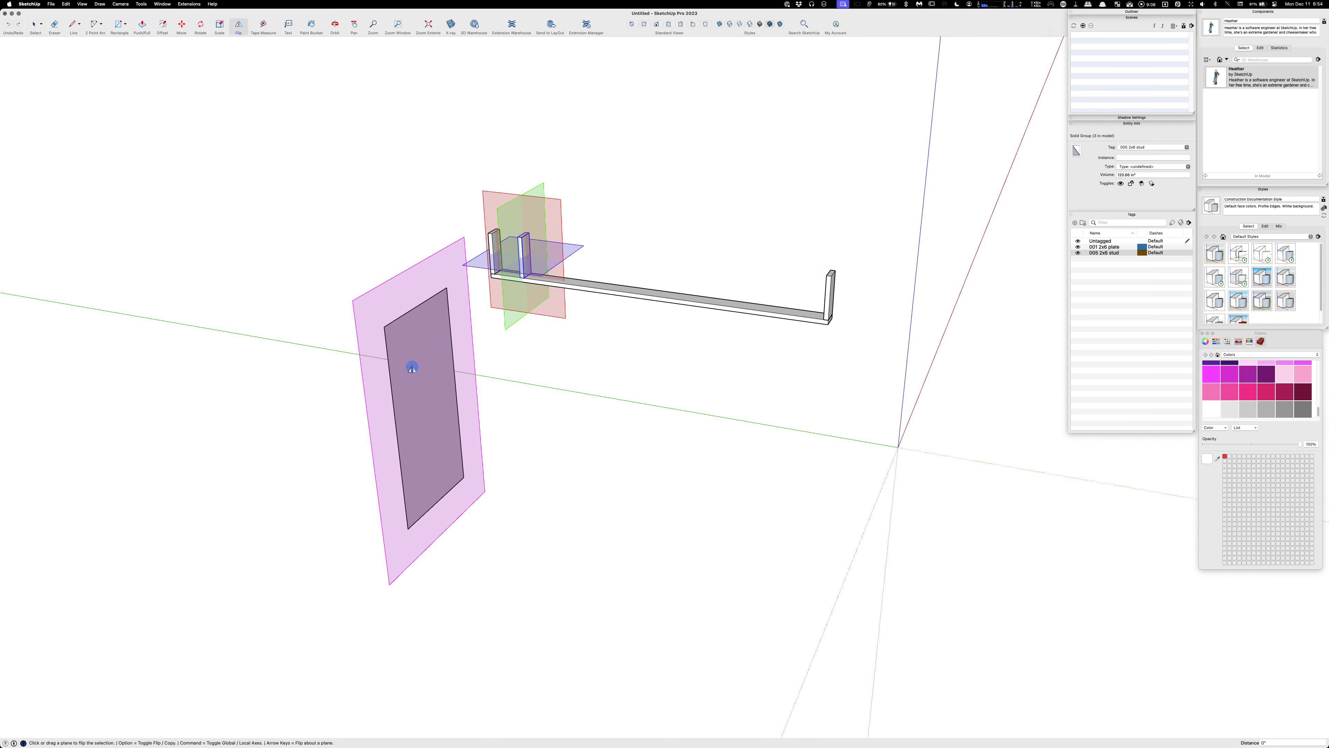
pyautogui.press('alt')
pyautogui.click(413, 369)
pyautogui.press('space')
pyautogui.moveTo(586, 361); pyautogui.dragTo(487, 377, button='middle')
pyautogui.scroll(-3, 487, 366)
pyautogui.press('Escape')
# Select the upright rectangle and create a new tag named "z_red axis"
pyautogui.click(463, 297)
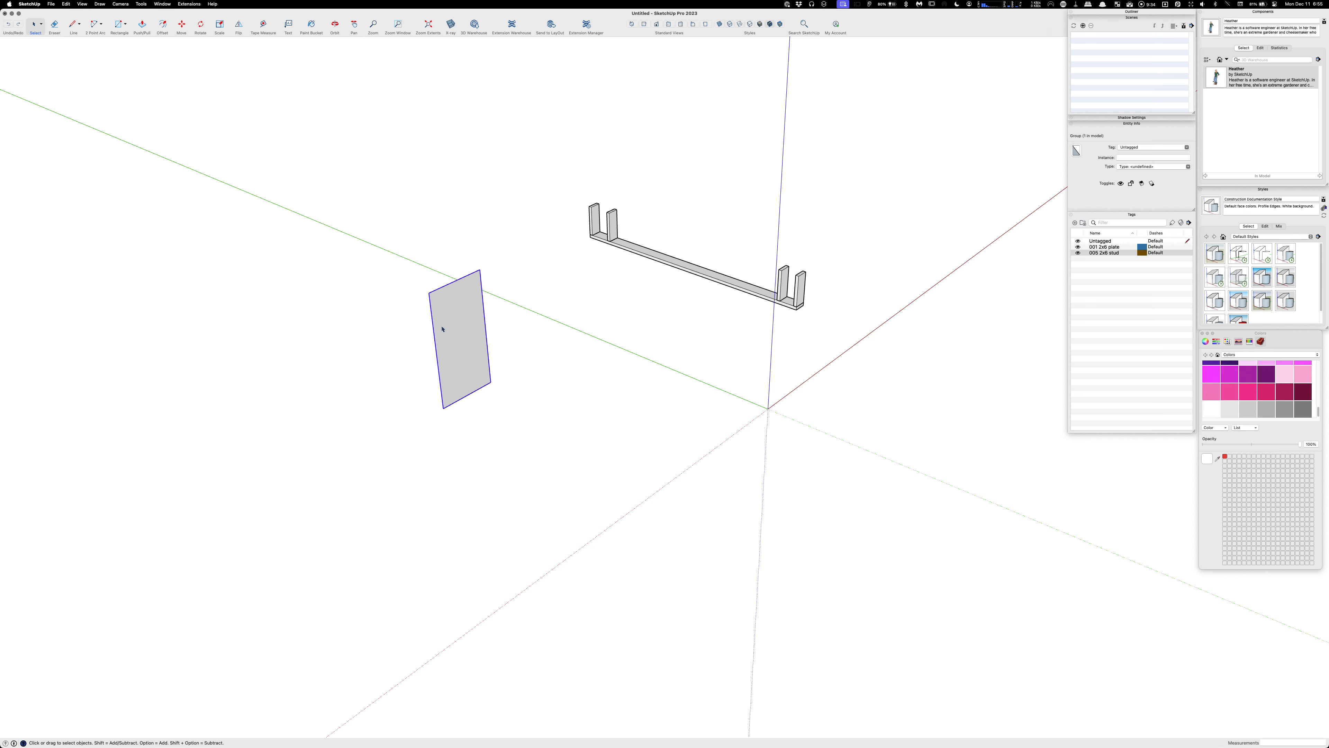
pyautogui.moveTo(455, 321); pyautogui.dragTo(427, 223, button='middle')
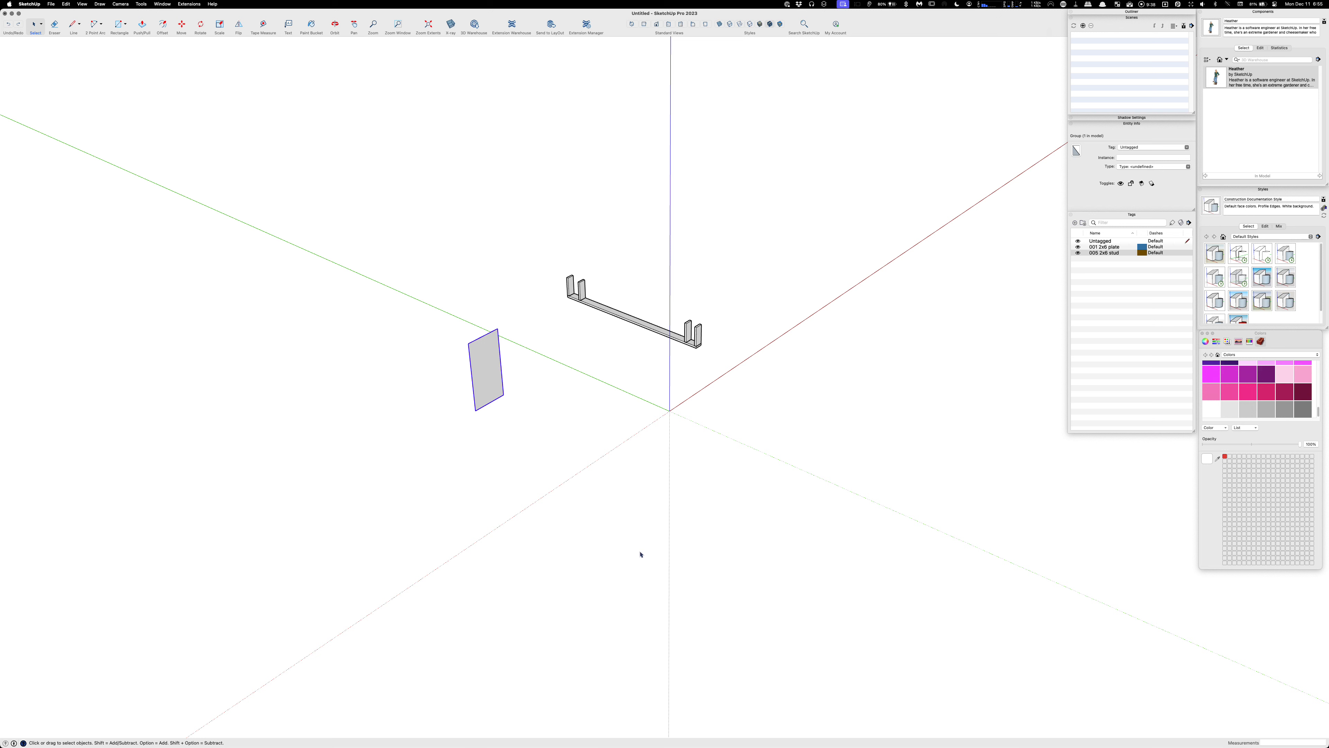
pyautogui.click(1075, 222)
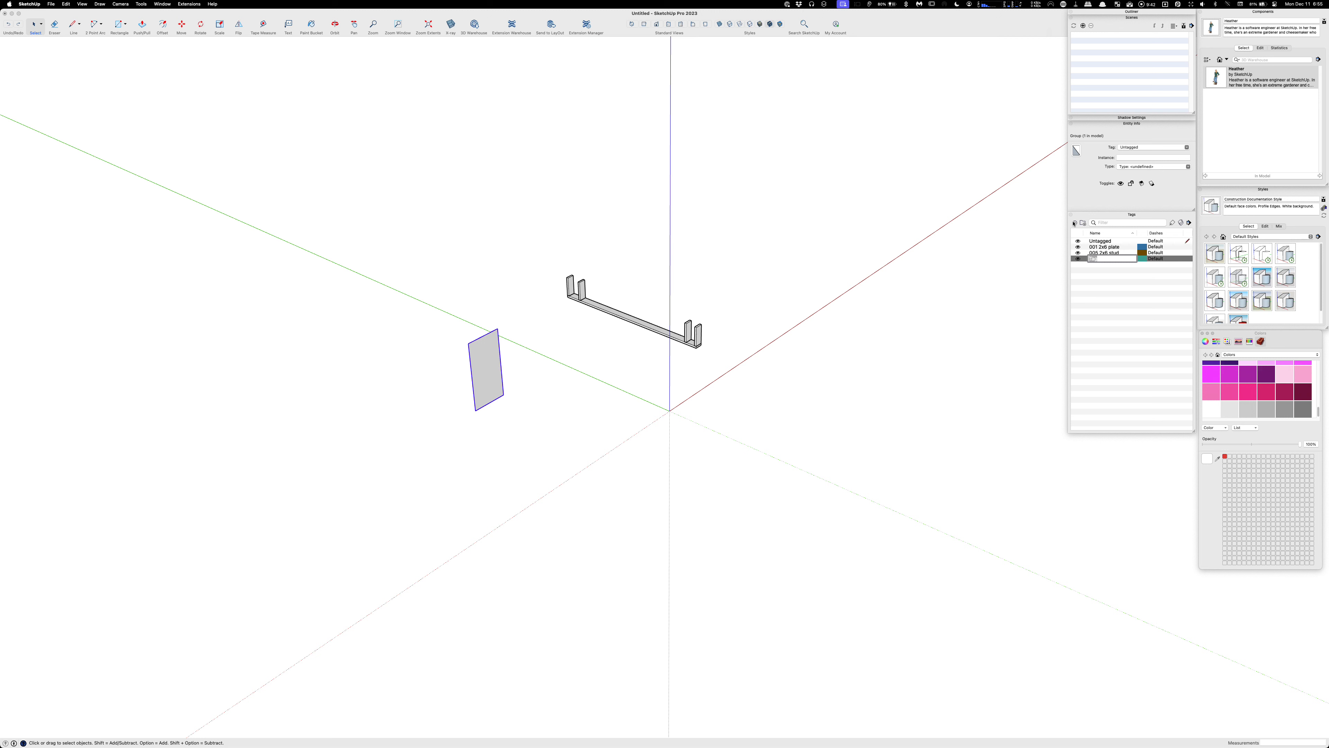
pyautogui.write('z_red')
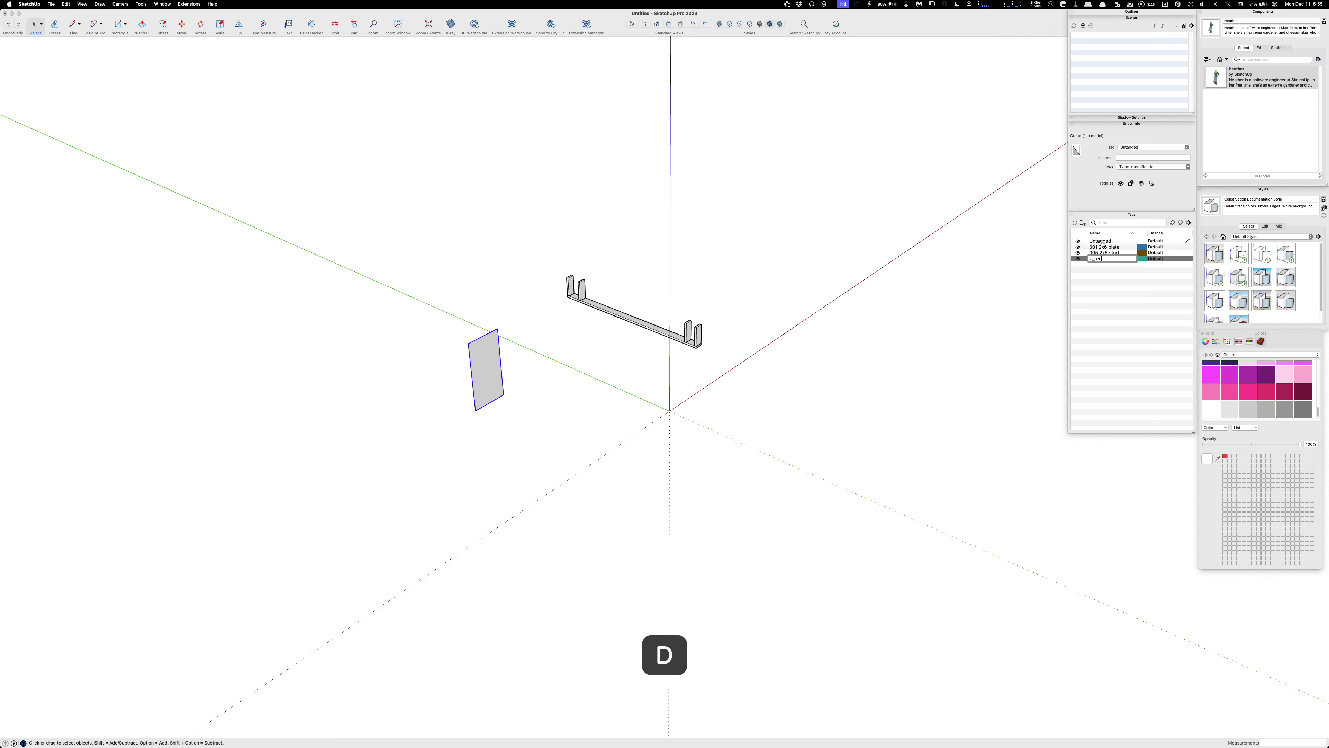
pyautogui.write(' axis')
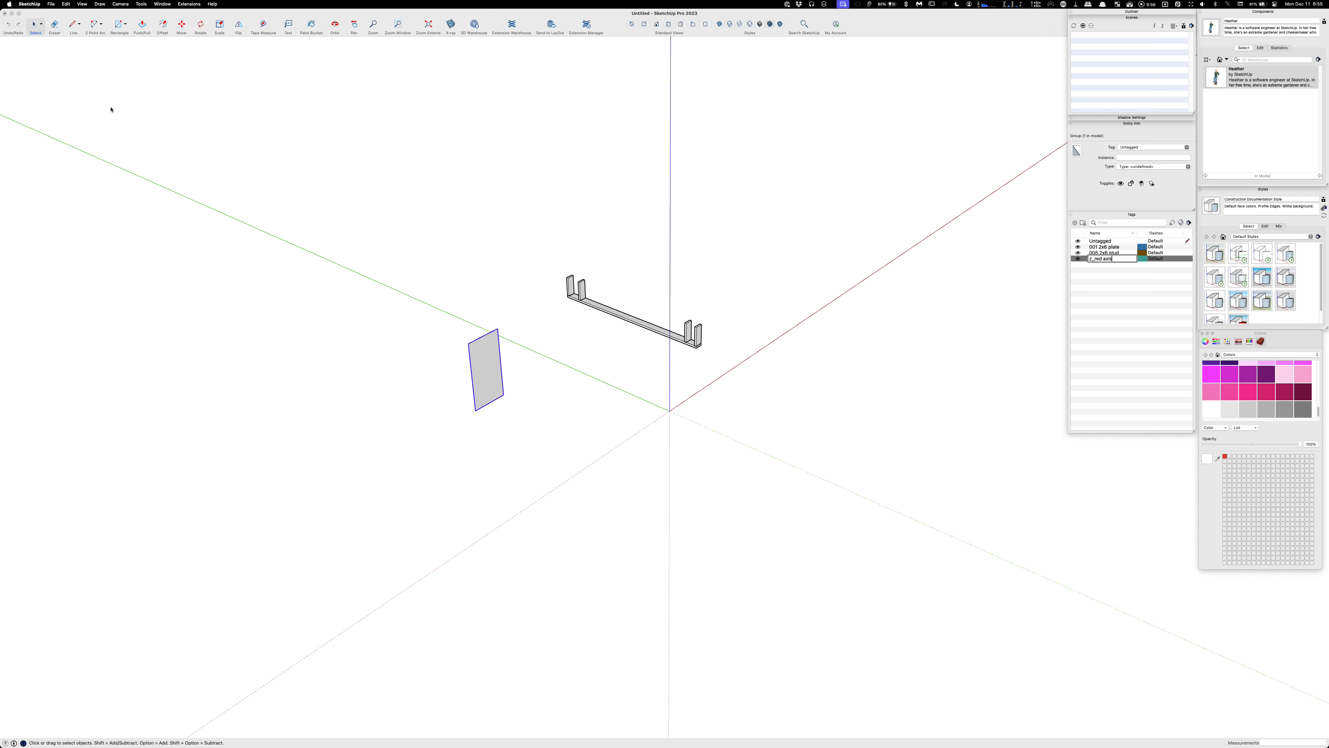
pyautogui.click(1101, 311)
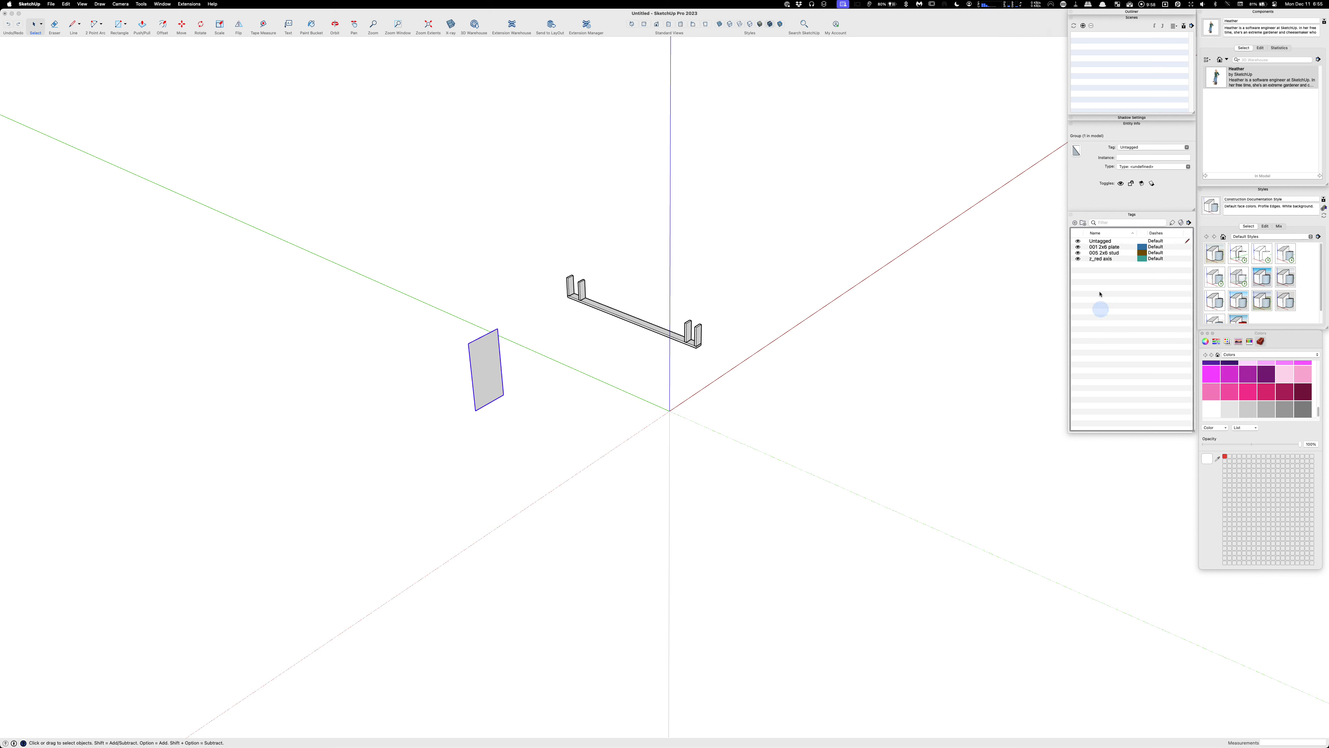
# Apply the z_red axis tag to the upright rectangle with the Tag tool
pyautogui.click(1172, 222)
pyautogui.click(495, 352)
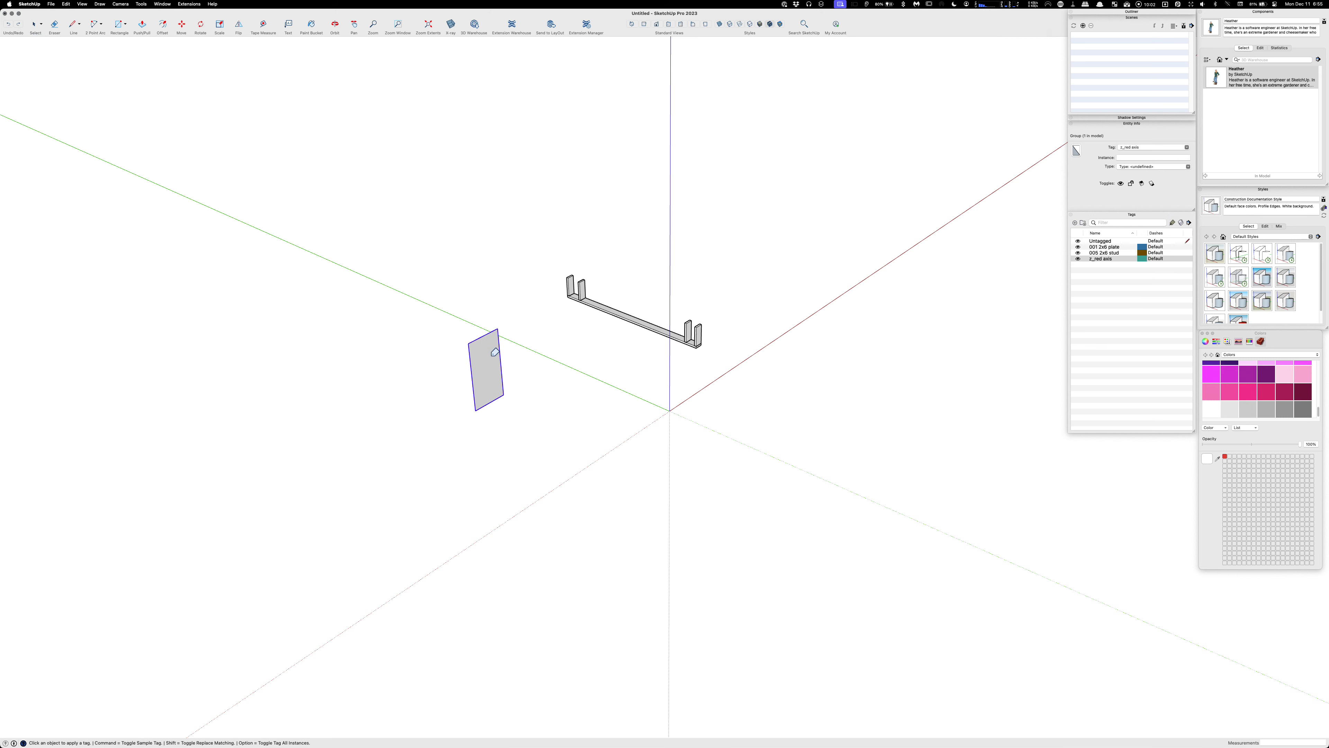
pyautogui.press('space')
# Look up the keyboard shortcut for the View/Axes function in the SketchUp preferences, filtering the shortcuts by "view/a"
pyautogui.click(29, 5)
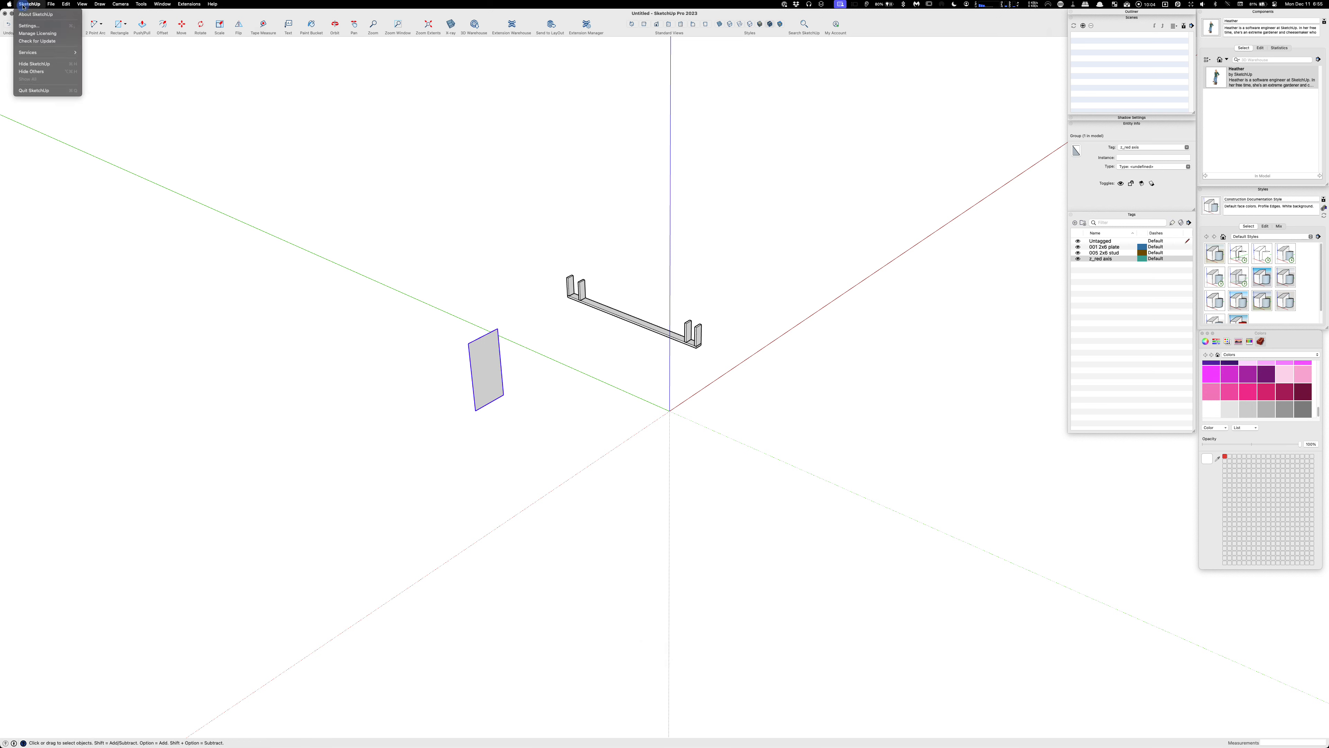
pyautogui.click(29, 26)
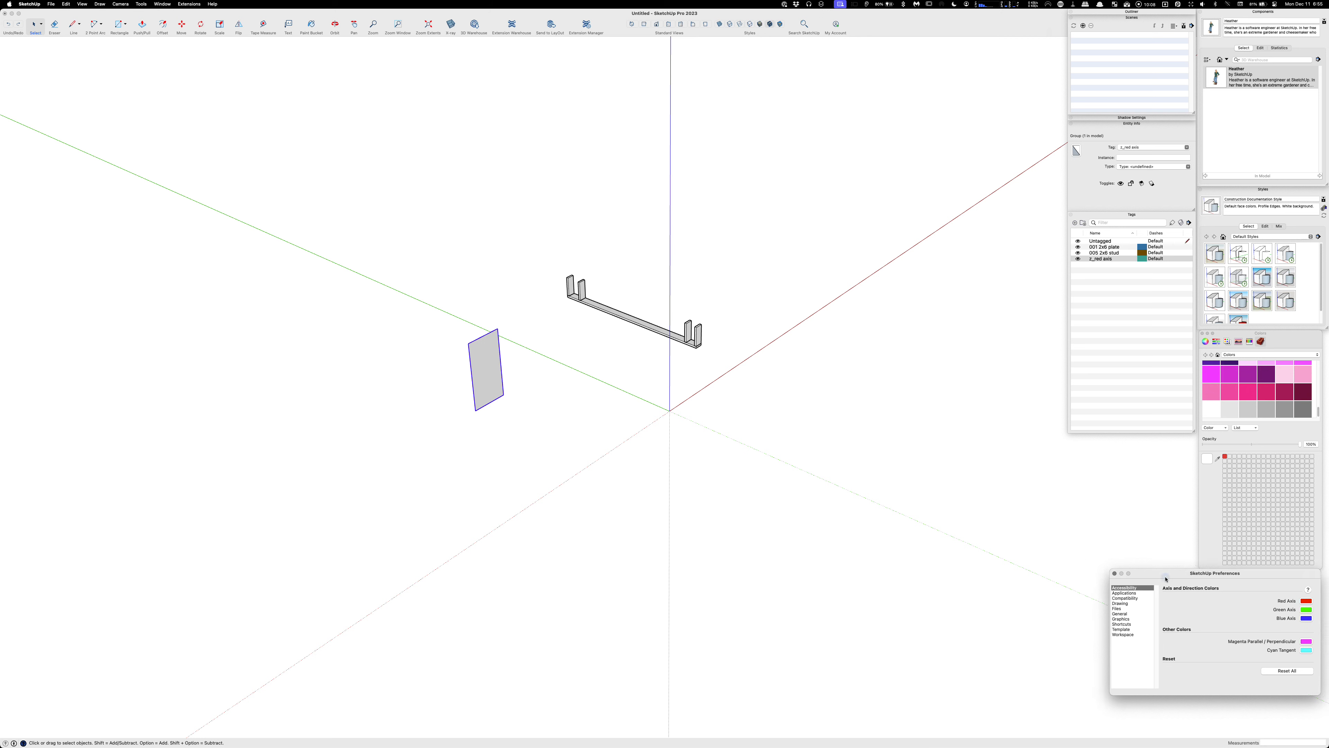
pyautogui.moveTo(1171, 584); pyautogui.dragTo(642, 458)
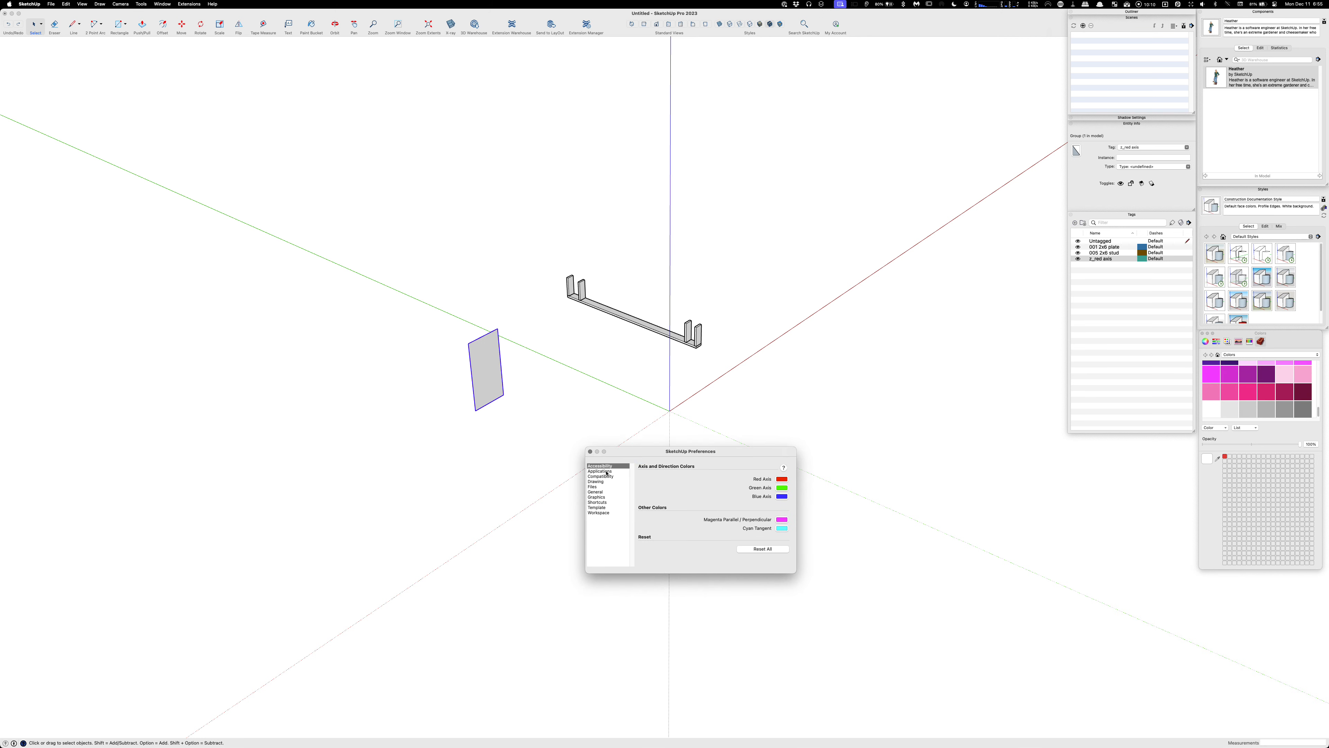
pyautogui.click(597, 502)
pyautogui.click(687, 467)
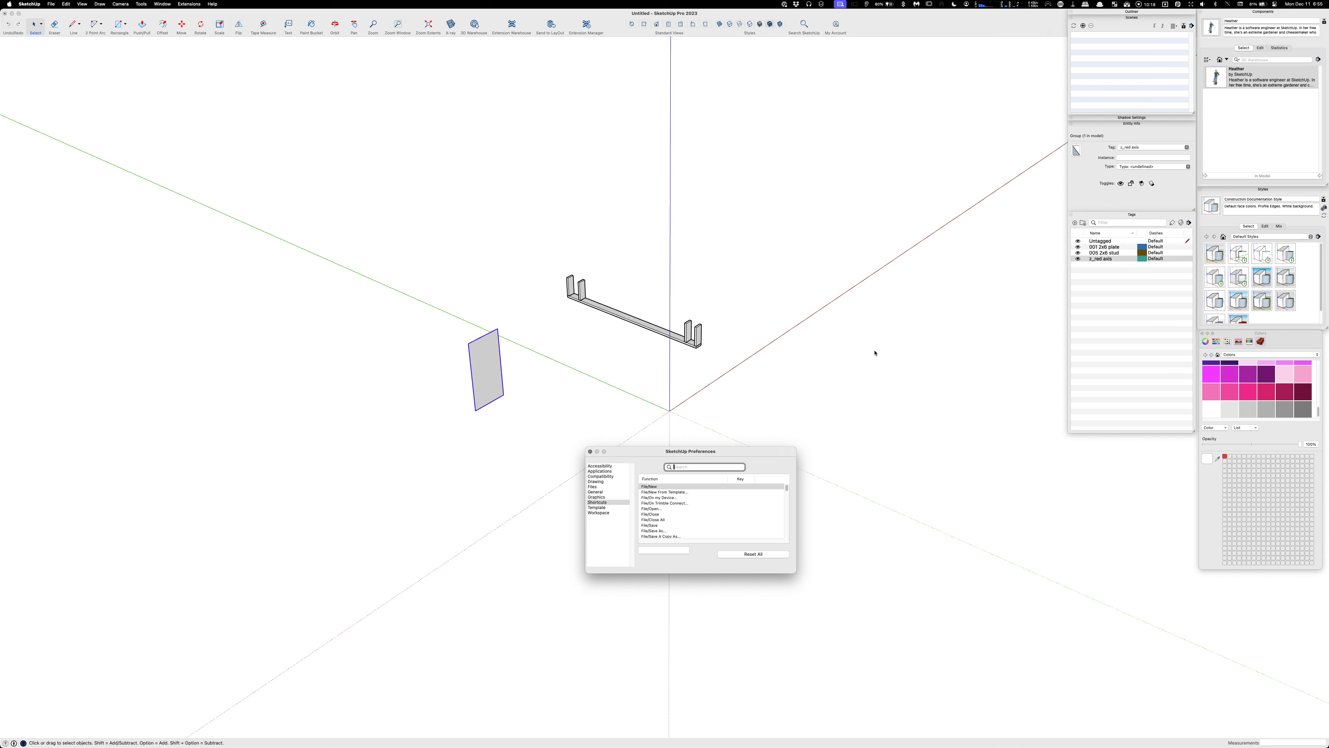
pyautogui.write('view')
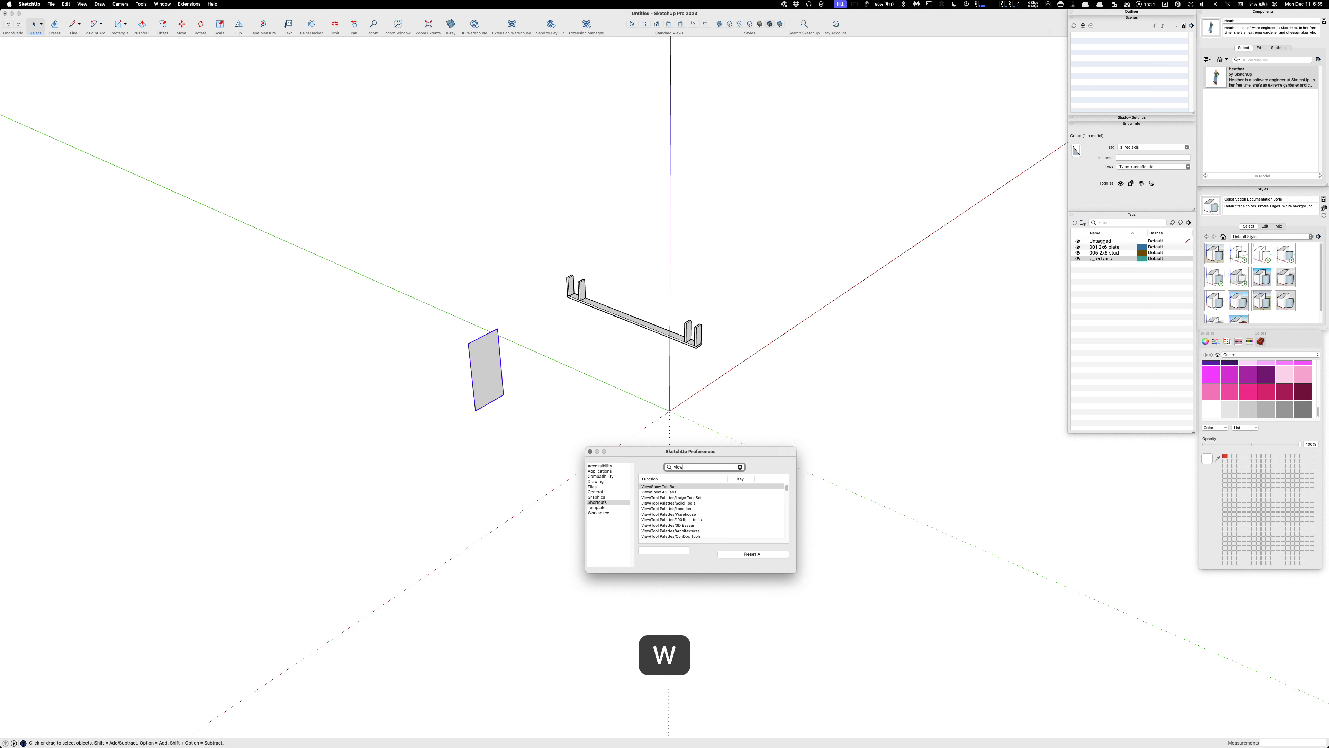
pyautogui.press('/')
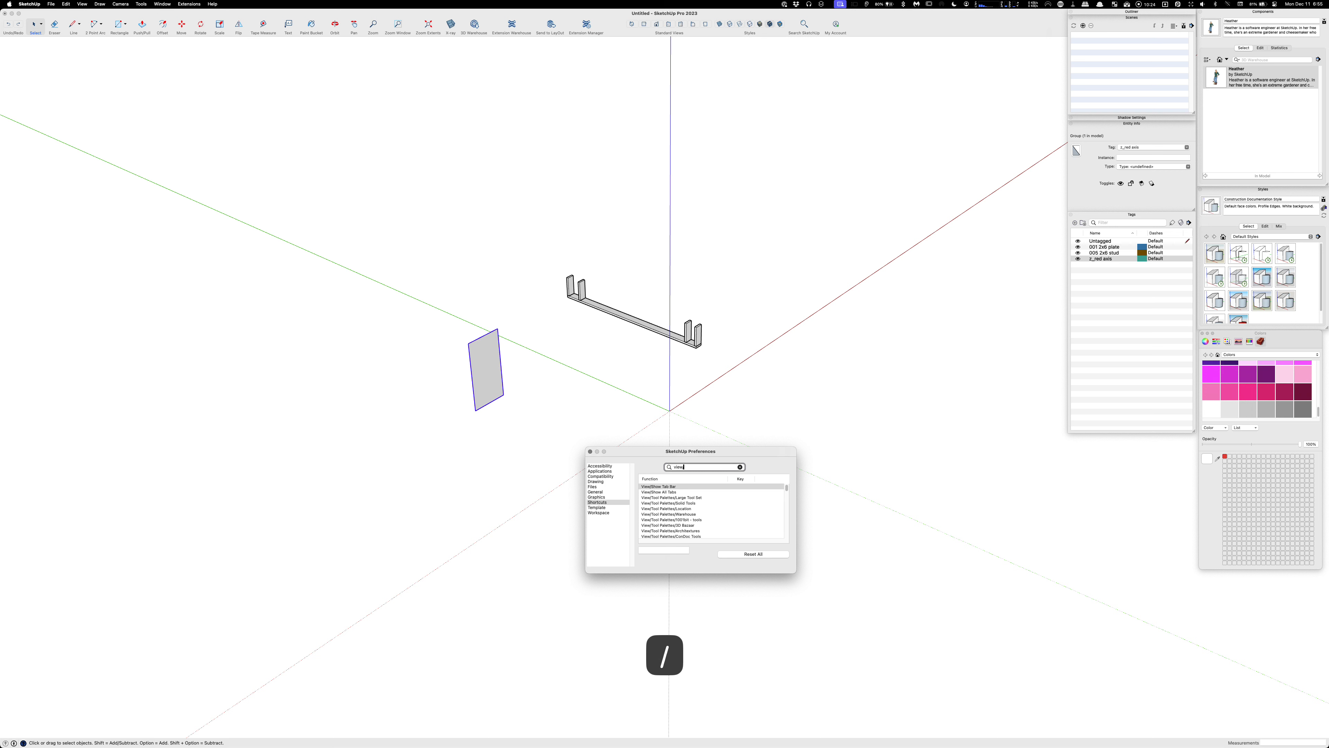
pyautogui.write('a')
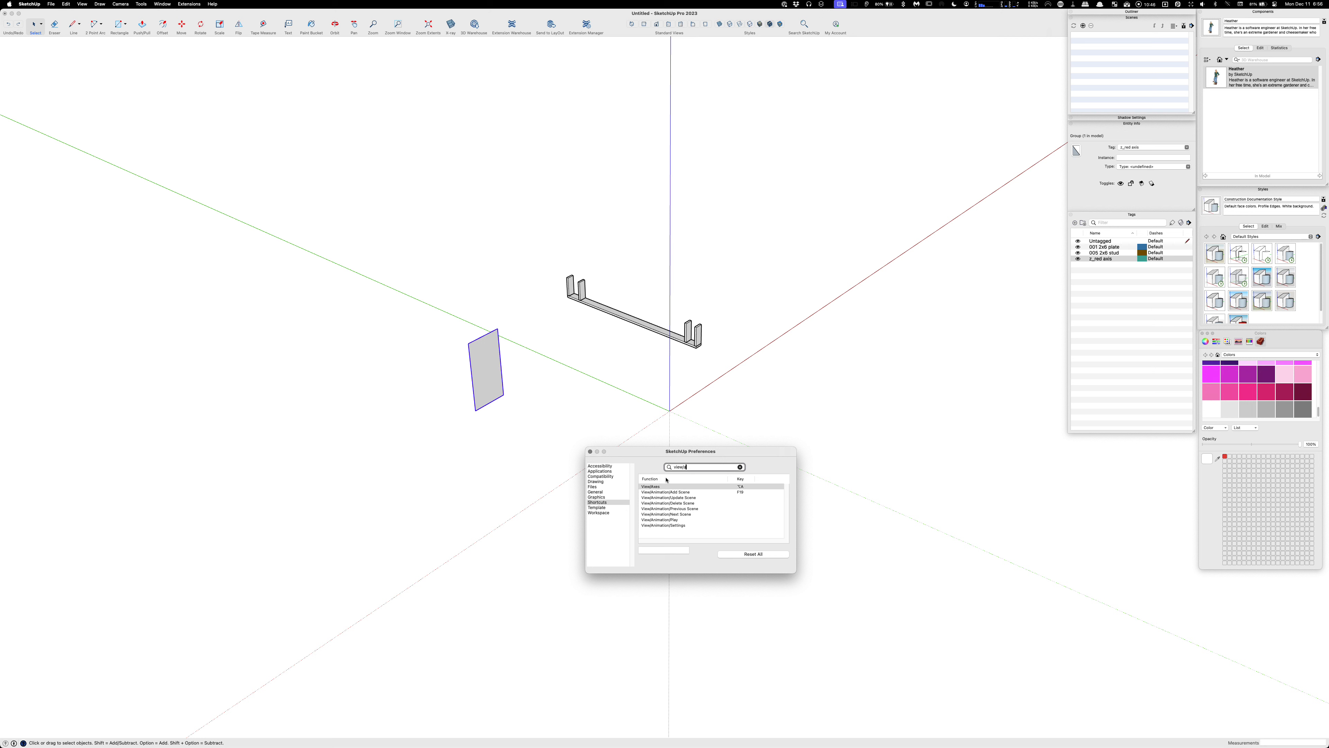
pyautogui.click(590, 452)
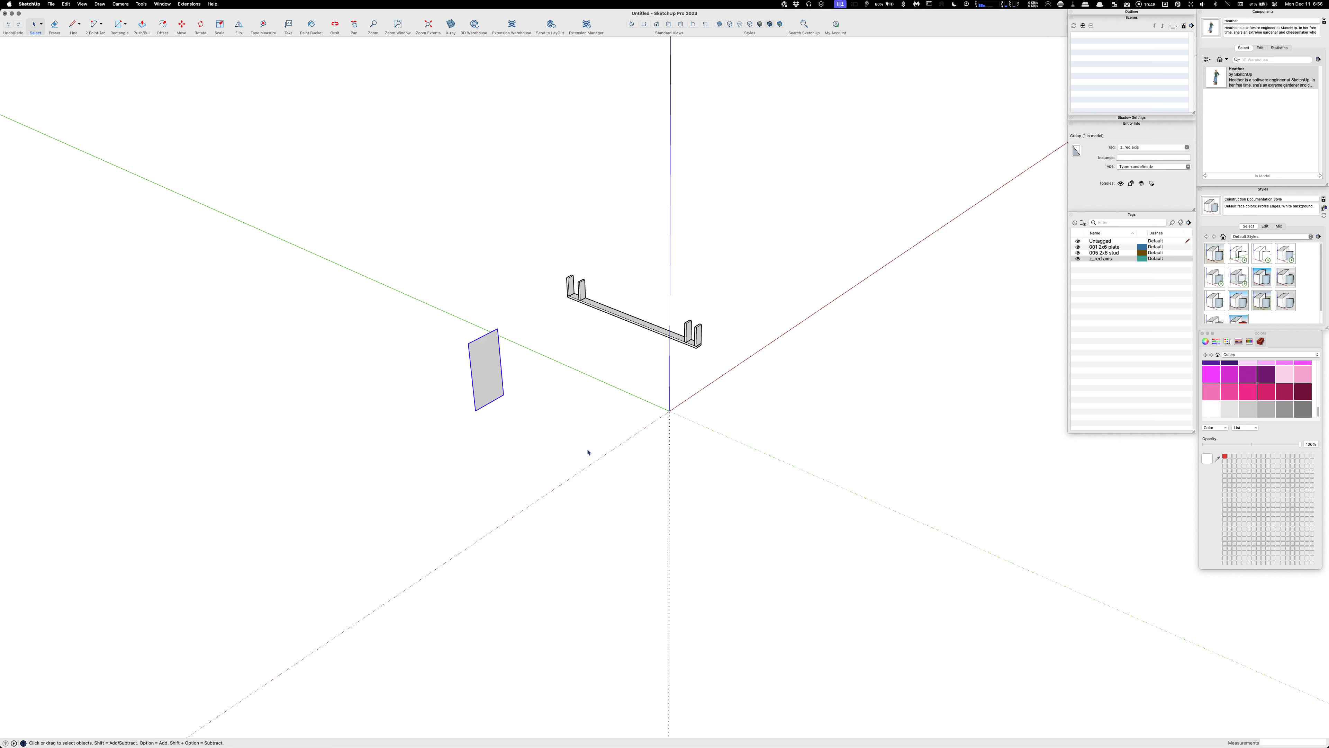
# Hide the model's drawing axes and deselect the upright rectangle
pyautogui.hotkey('shift', 'a')
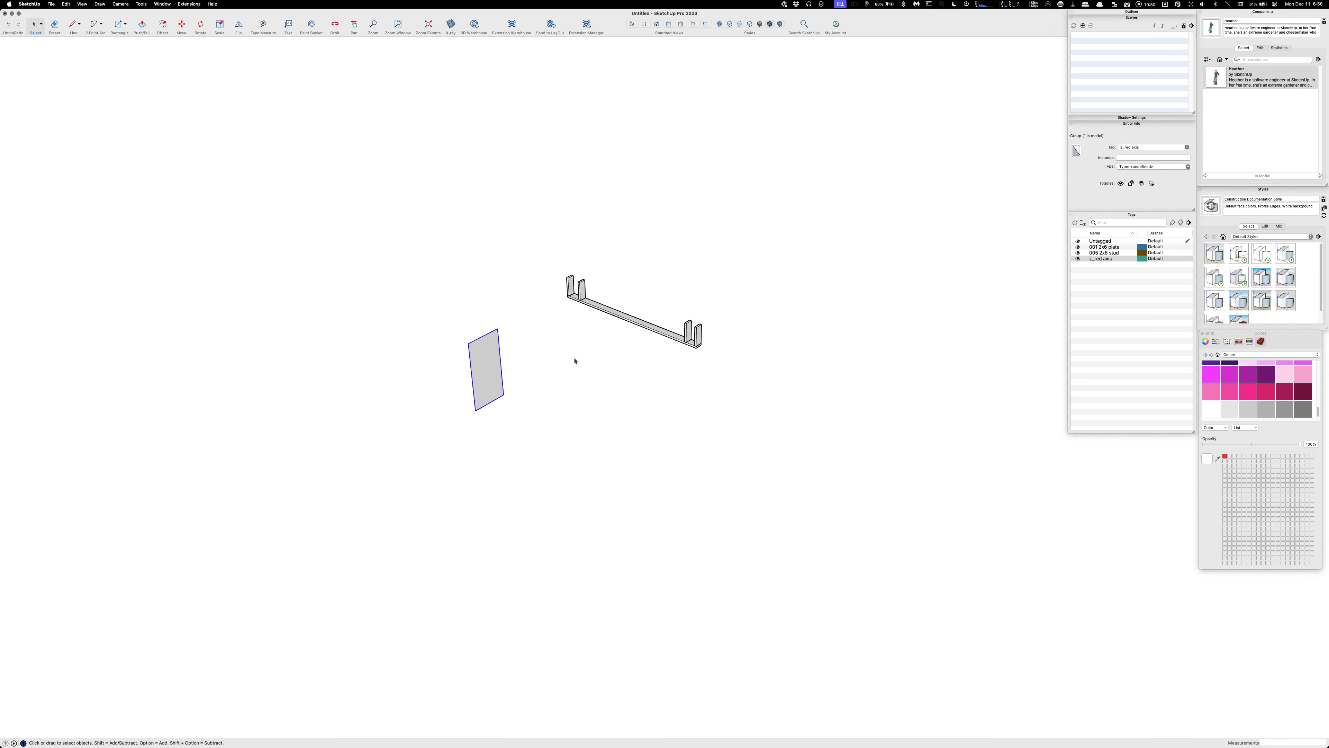
pyautogui.scroll(2, 552, 317)
pyautogui.hotkey('shift', 'a')
pyautogui.scroll(4, 773, 293)
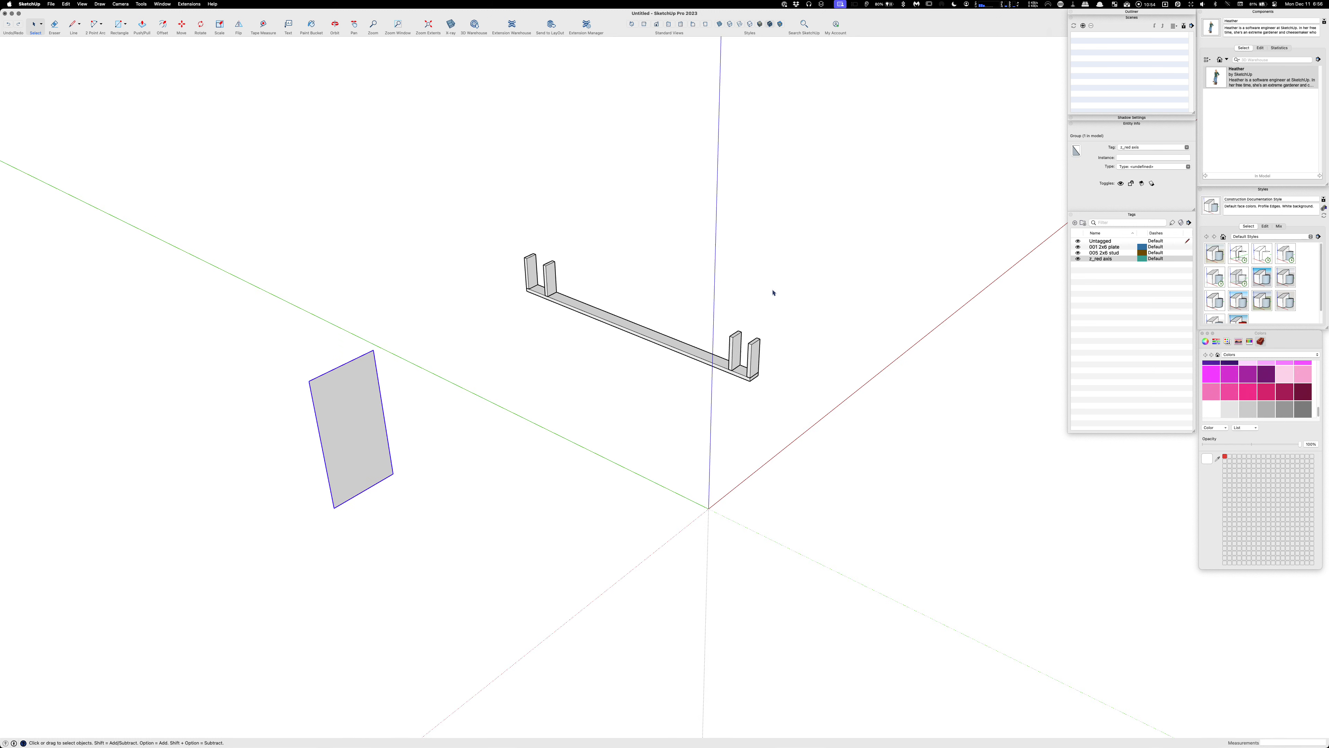
pyautogui.scroll(2, 590, 317)
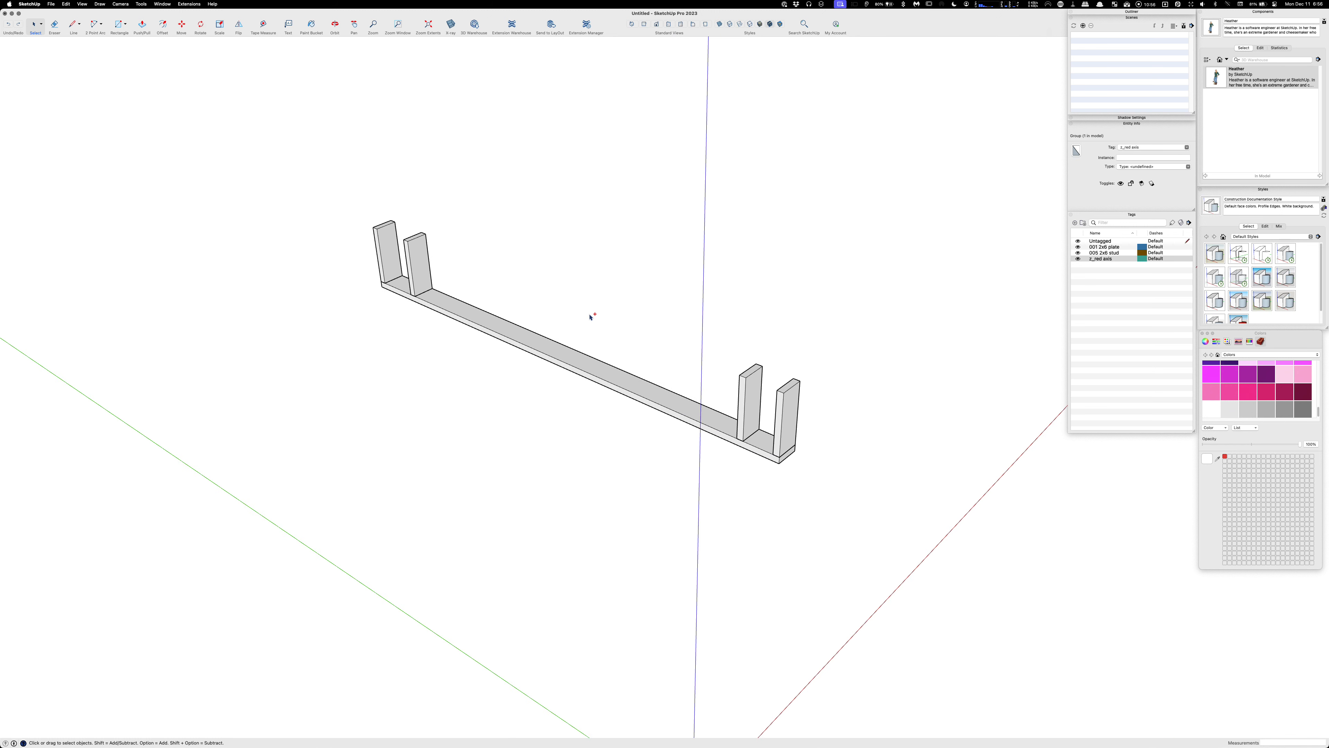
pyautogui.hotkey('shift', 'a')
pyautogui.moveTo(650, 442)
pyautogui.mouseDown(button='middle')
pyautogui.moveTo(860, 460)
pyautogui.moveTo(647, 453)
pyautogui.mouseUp(button='middle')
pyautogui.scroll(-4, 680, 466)
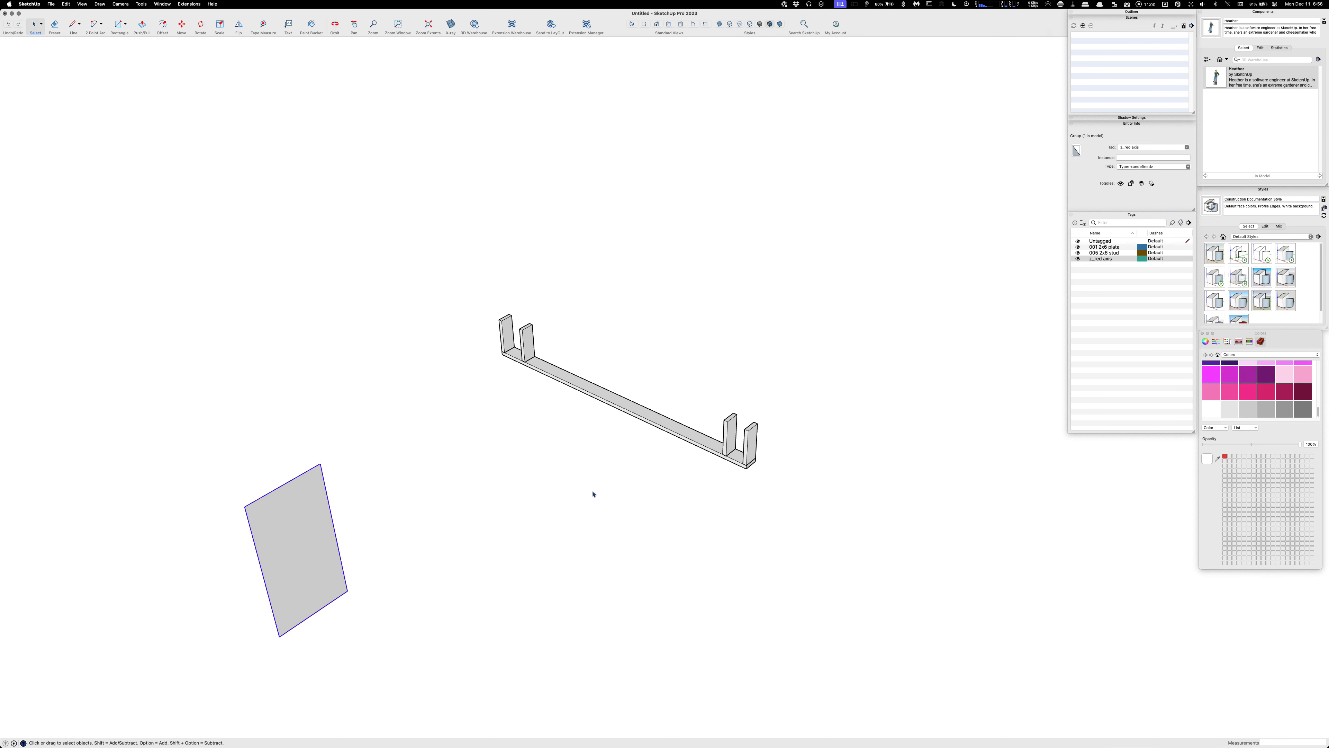
pyautogui.press('Escape')
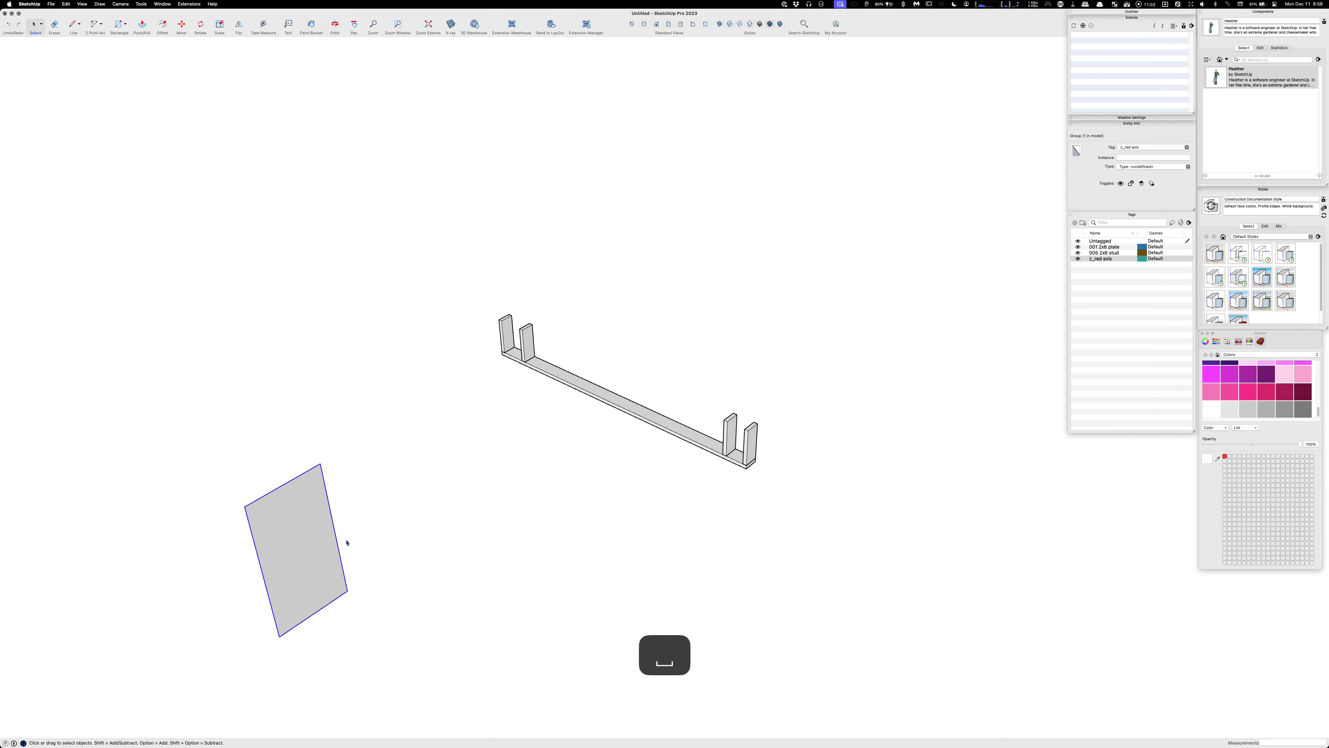
pyautogui.click(457, 460)
pyautogui.moveTo(565, 500); pyautogui.dragTo(916, 466, button='middle')
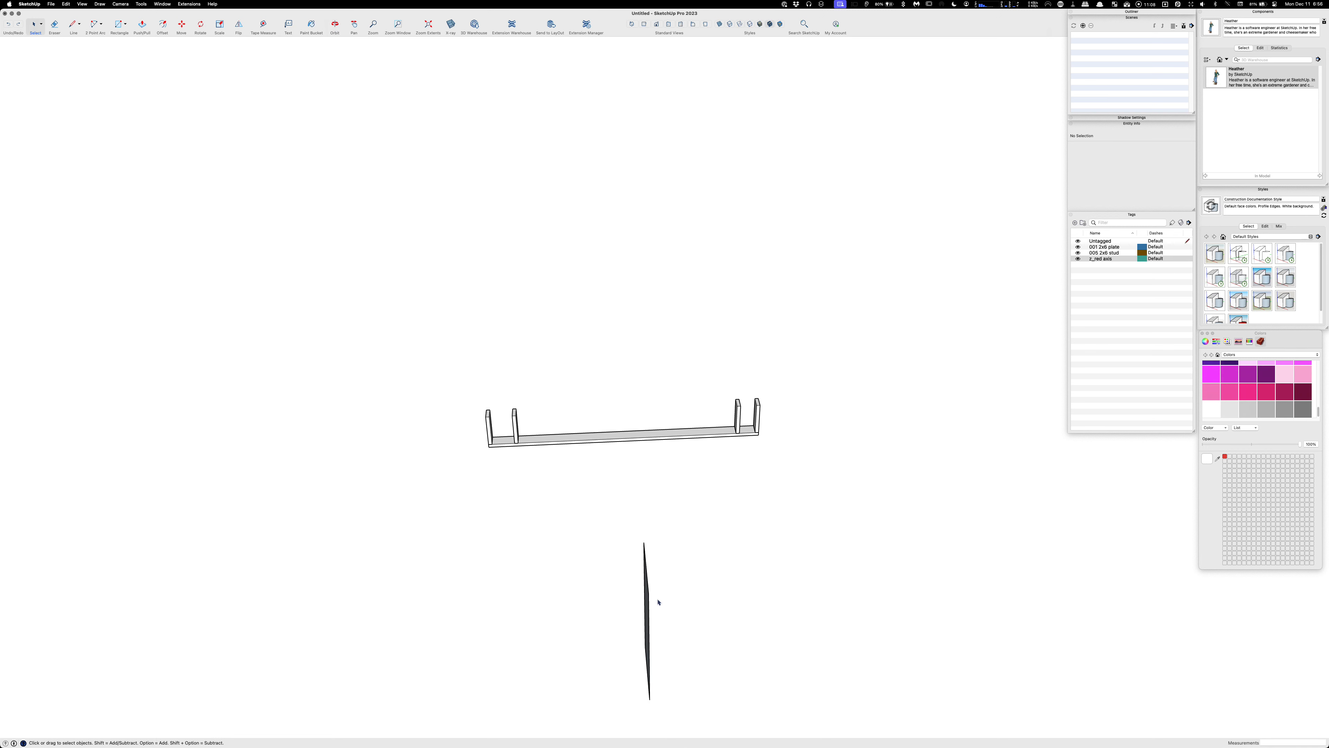
pyautogui.moveTo(765, 552); pyautogui.dragTo(650, 437, button='middle')
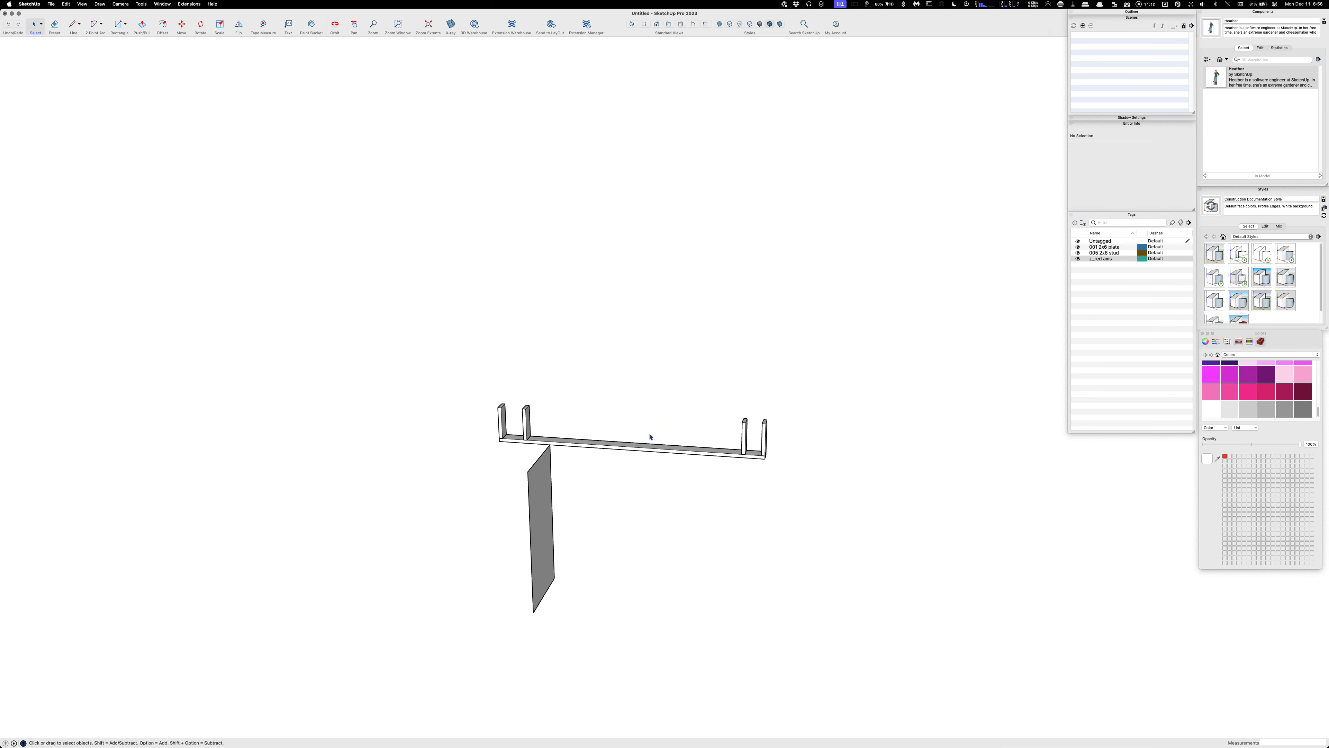
pyautogui.moveTo(550, 484); pyautogui.dragTo(644, 483, button='middle')
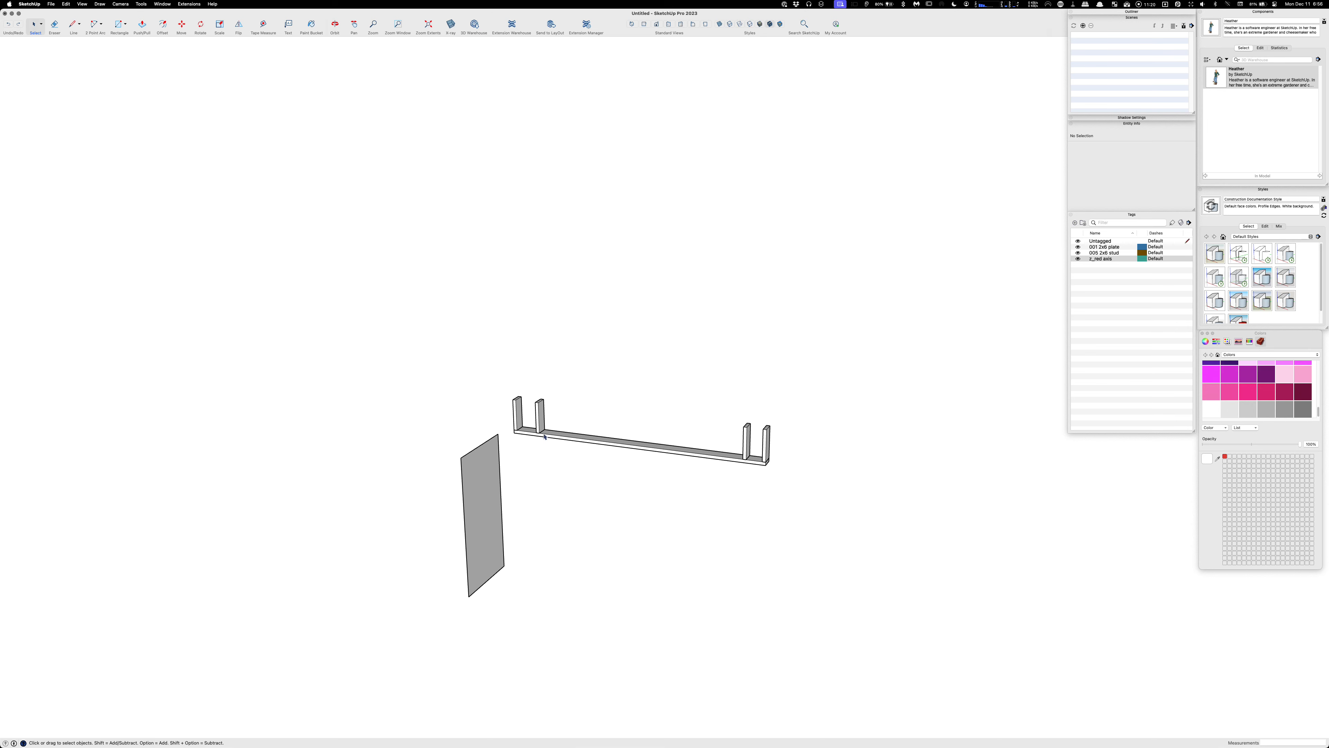
pyautogui.moveTo(769, 509); pyautogui.dragTo(671, 505, button='middle')
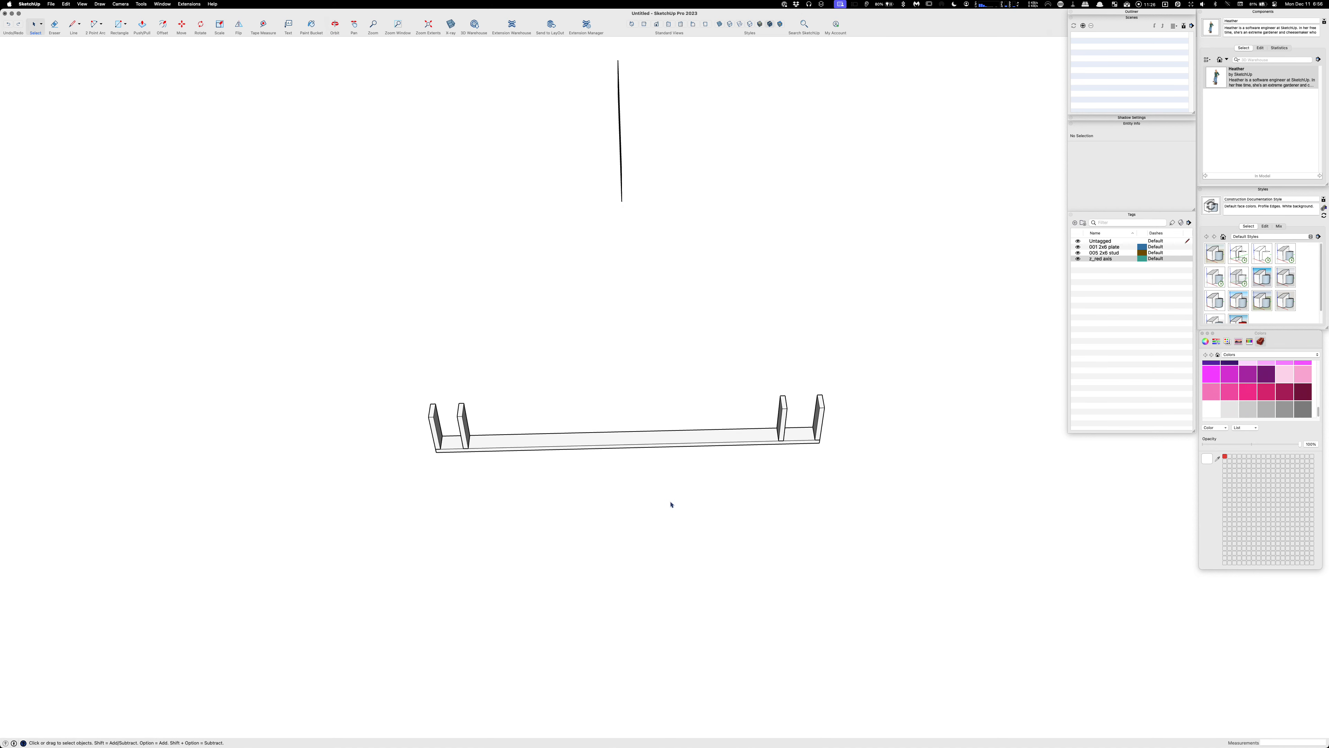